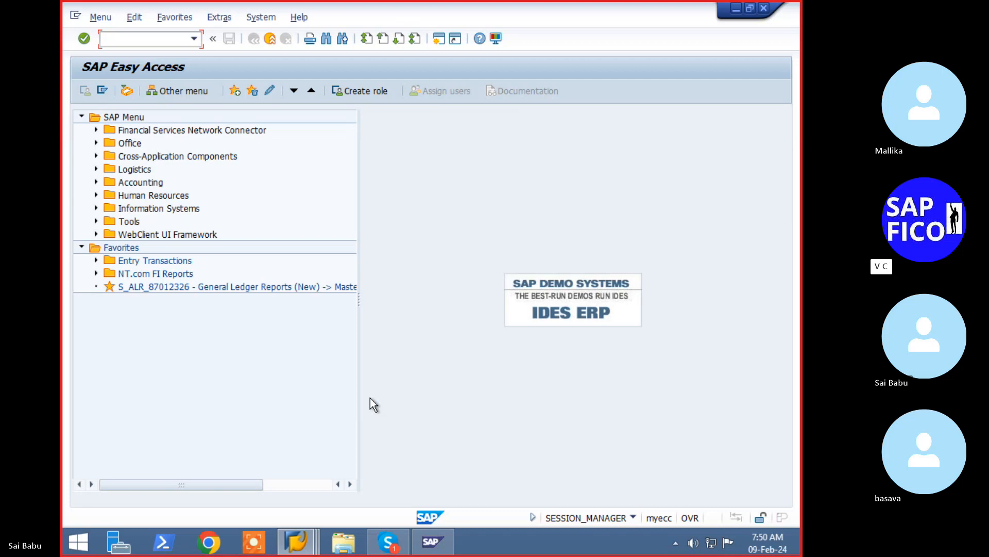
- Open the company code payment transactions of vendor Astha Corporation Pvt Ltd in LTL1 for editing with transaction XK02
{"action": "type", "text": "xk02"}
{"action": "key", "text": "Return"}
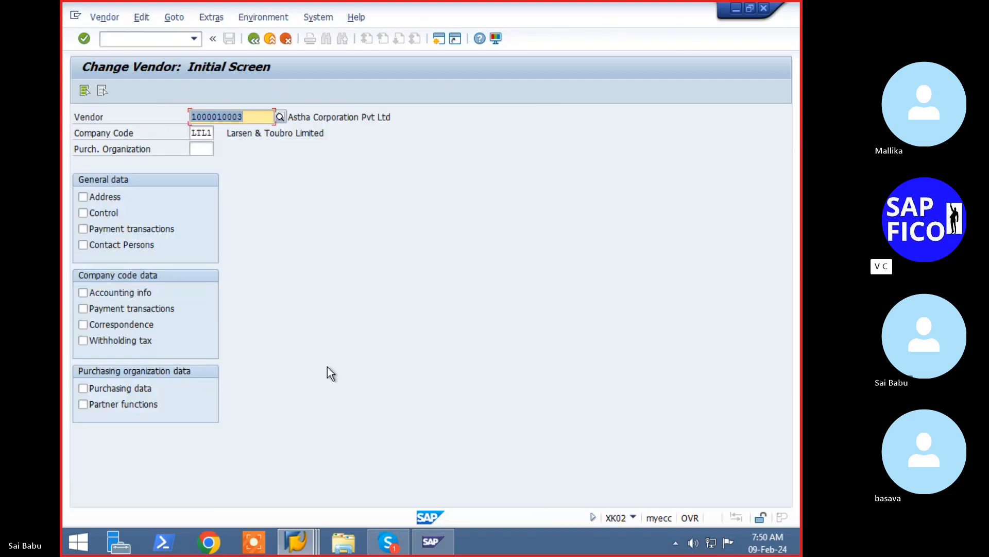
{"action": "left_click", "coordinate": [162, 311]}
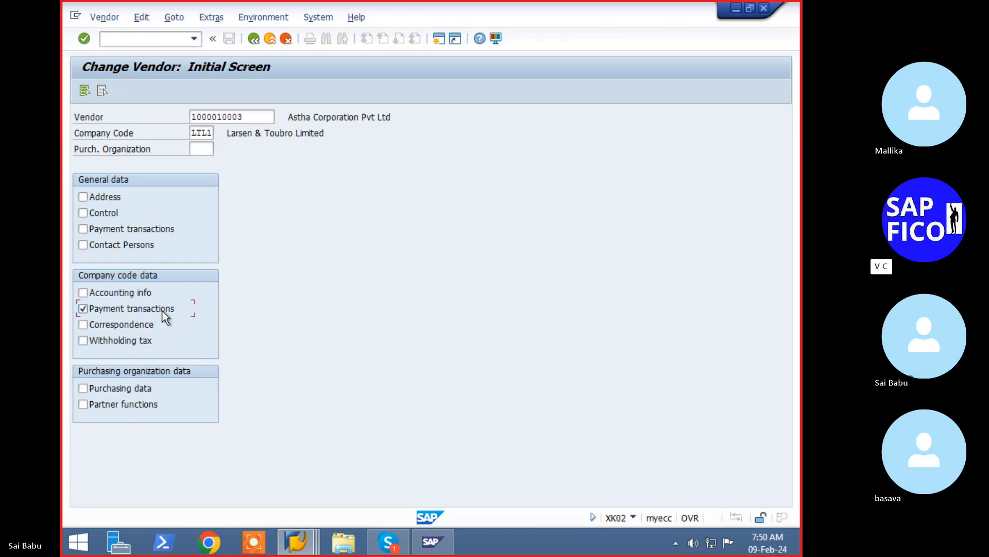
{"action": "key", "text": "Return"}
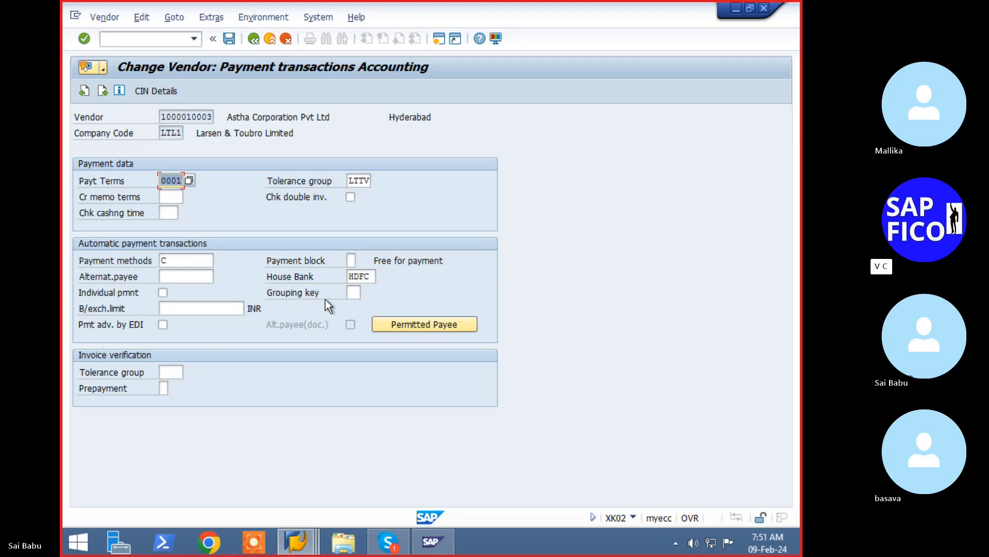
- Open the payment grouping rules with transaction OBAP in the second session and review the details of grouping key 01
{"action": "left_click", "coordinate": [302, 539]}
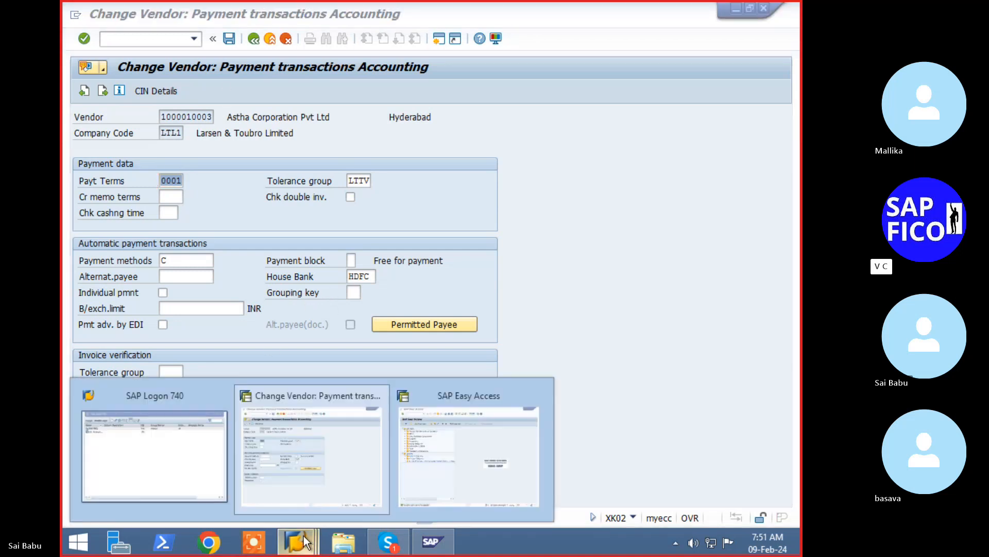
{"action": "left_click", "coordinate": [438, 484]}
{"action": "type", "text": "O"}
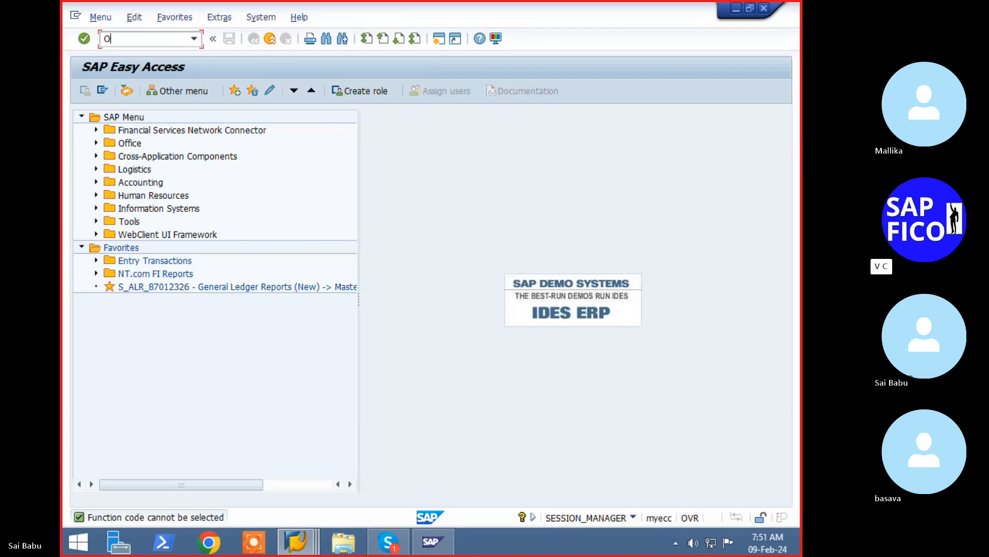
{"action": "type", "text": "BAP"}
{"action": "key", "text": "Return"}
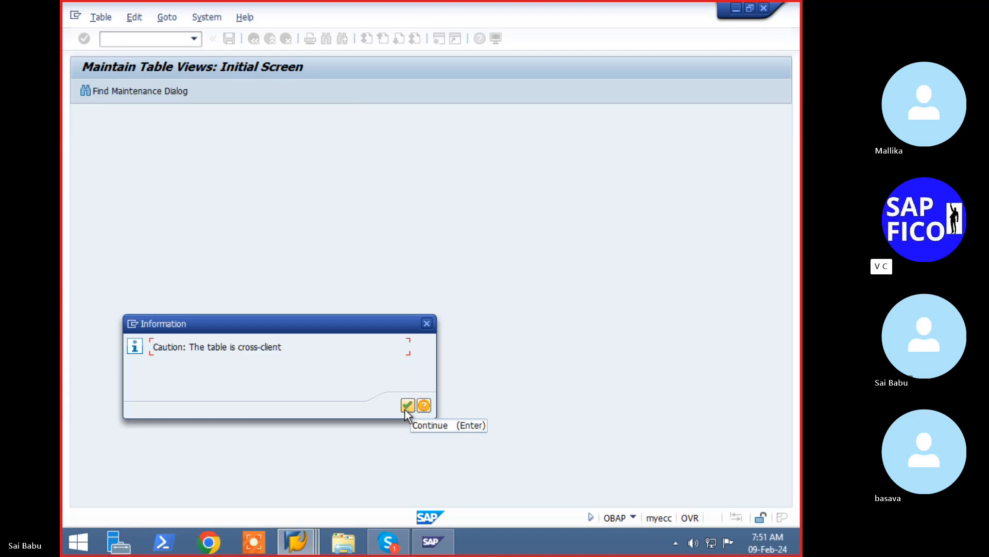
{"action": "left_click", "coordinate": [405, 409]}
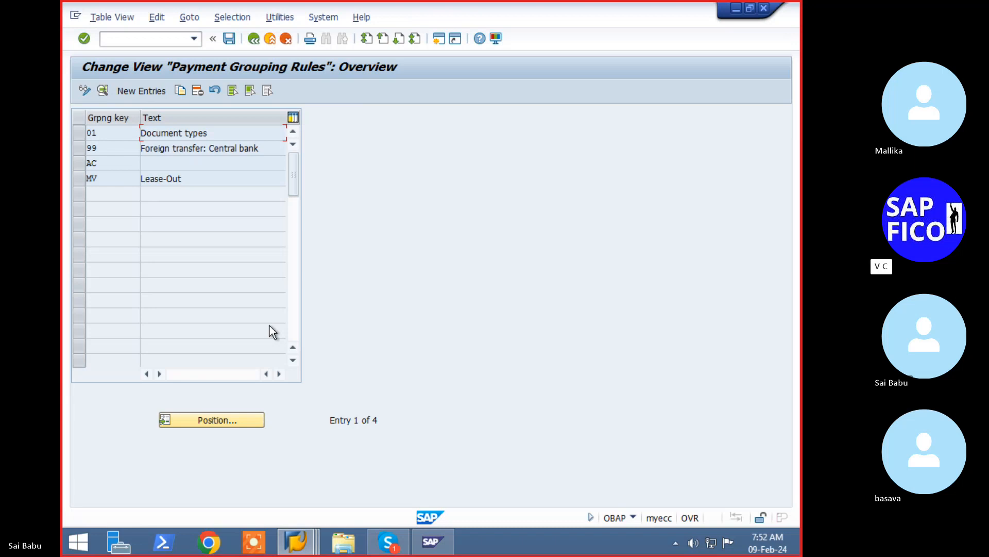
{"action": "double_click", "coordinate": [100, 134]}
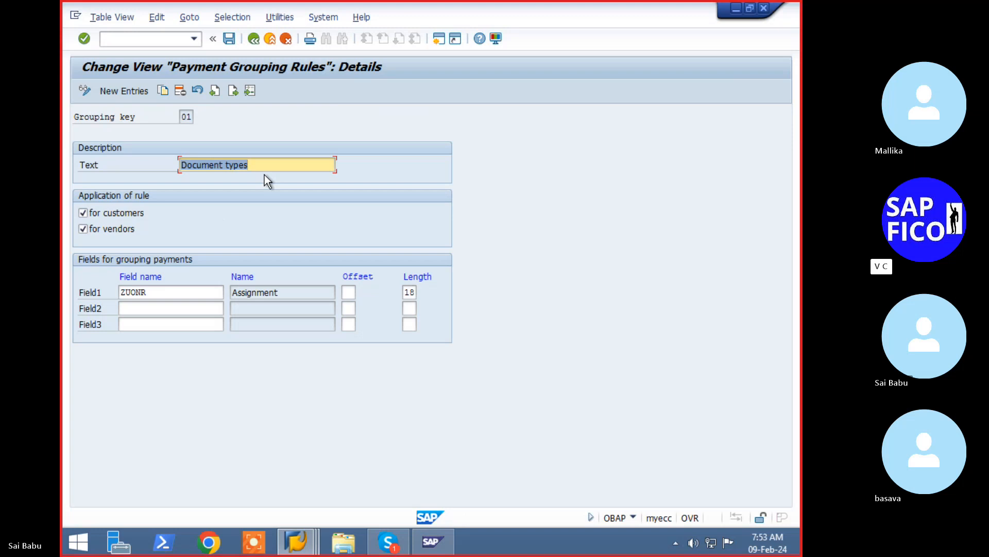
{"action": "left_click", "coordinate": [256, 43]}
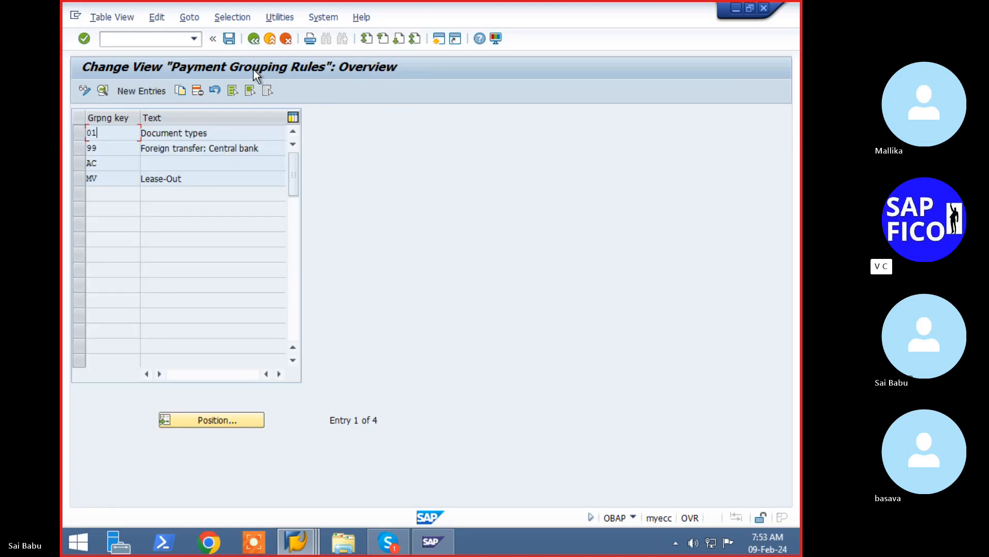
- Assign grouping key 01 (Document types) in the vendor's payment transactions and save the vendor
{"action": "left_click", "coordinate": [304, 543]}
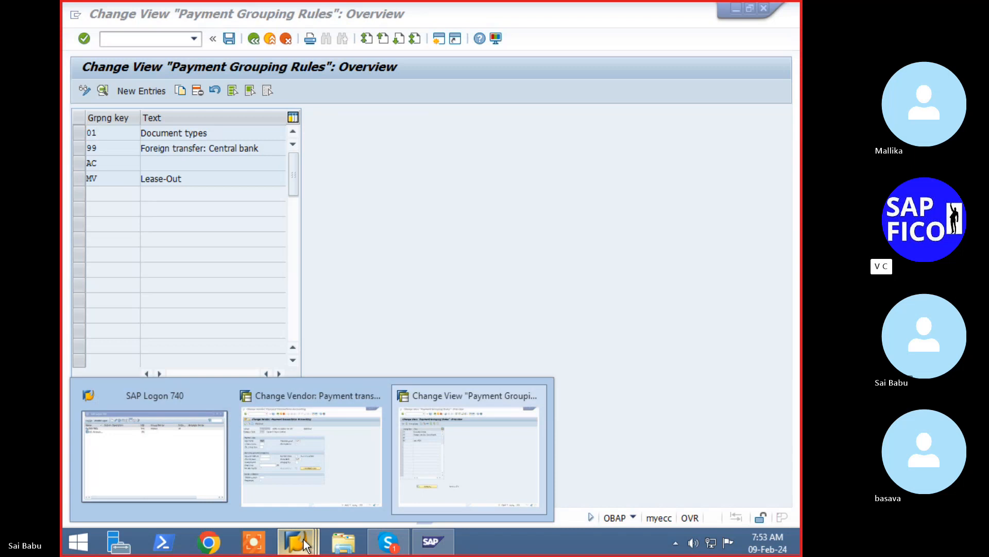
{"action": "left_click", "coordinate": [309, 499]}
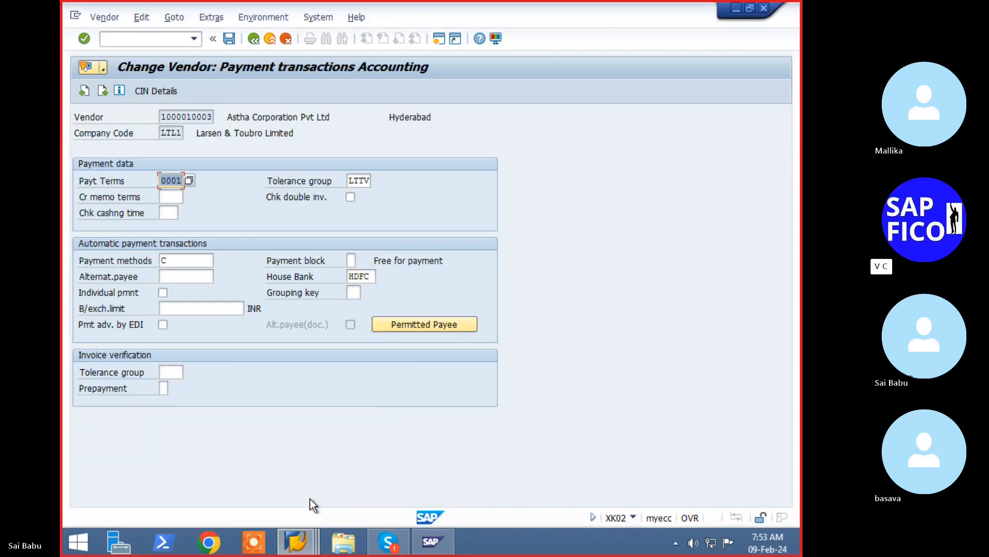
{"action": "left_click", "coordinate": [353, 293]}
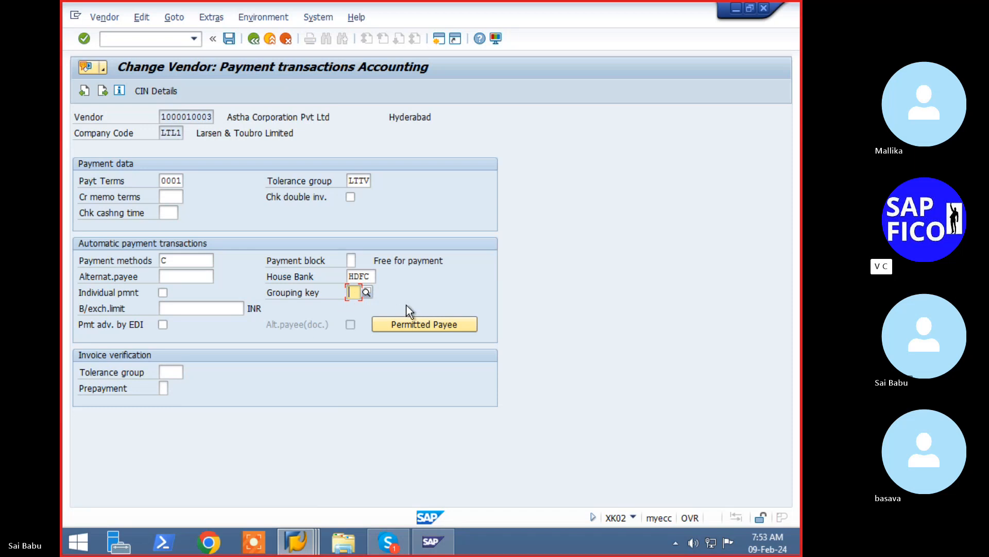
{"action": "key", "text": "Return"}
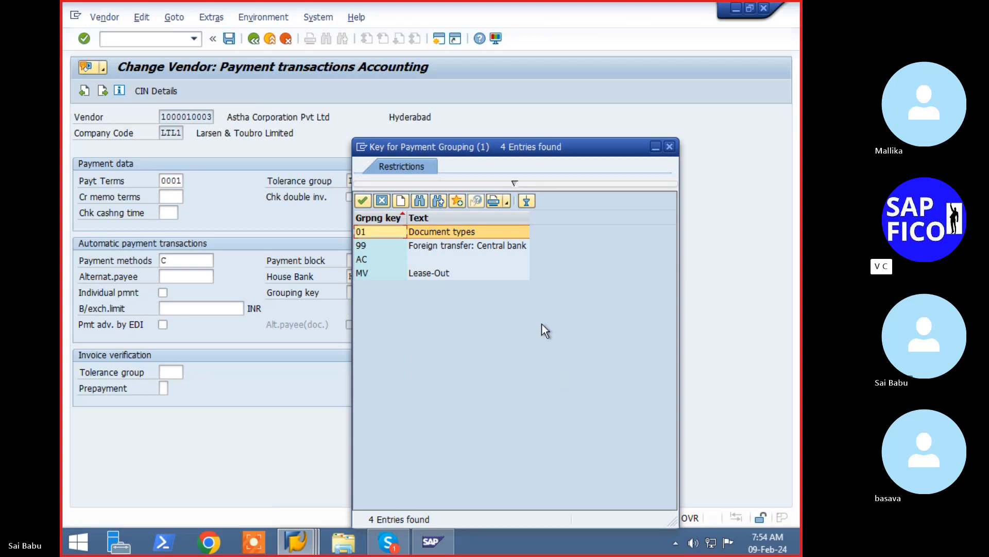
{"action": "double_click", "coordinate": [479, 233]}
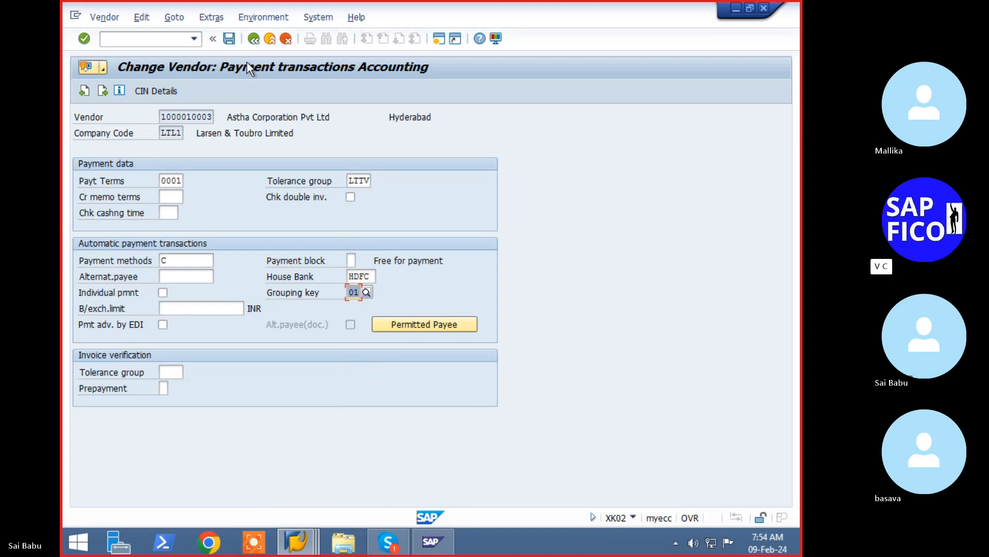
{"action": "left_click", "coordinate": [229, 39]}
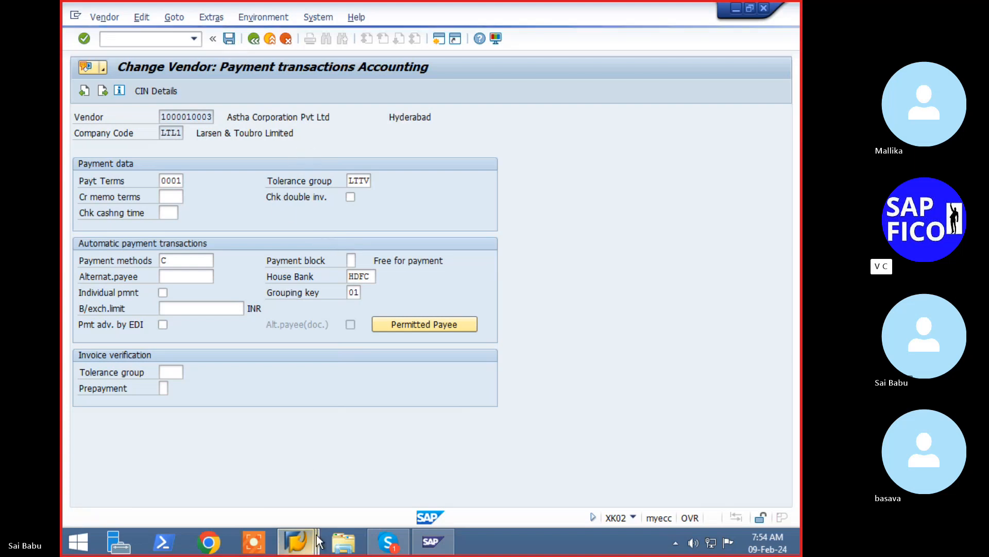
- Start transaction FB60 for vendor invoice entry in the session showing the payment grouping rules
{"action": "mouse_move", "coordinate": [318, 541]}
{"action": "left_click", "coordinate": [447, 466]}
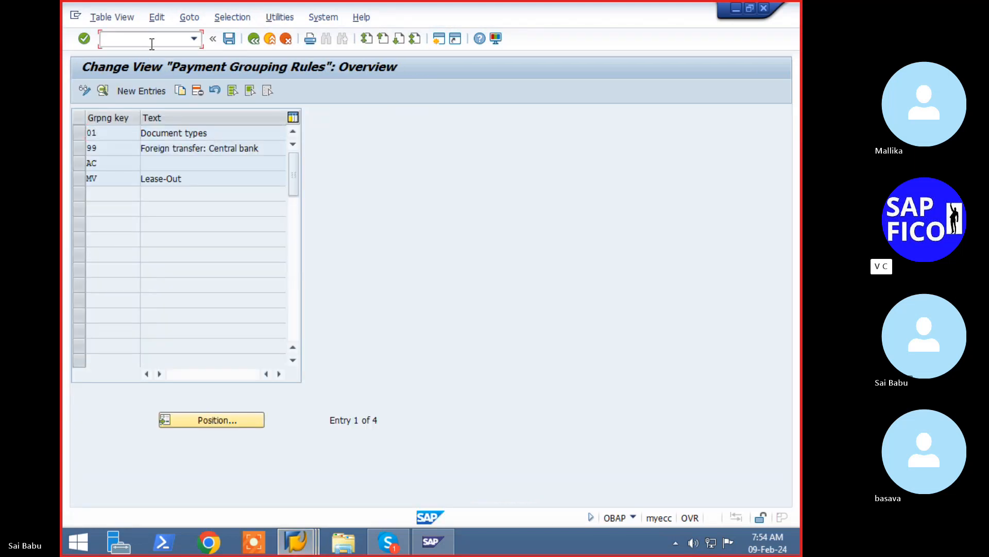
{"action": "type", "text": "/"}
{"action": "type", "text": "NFBZP"}
{"action": "key", "text": "Return"}
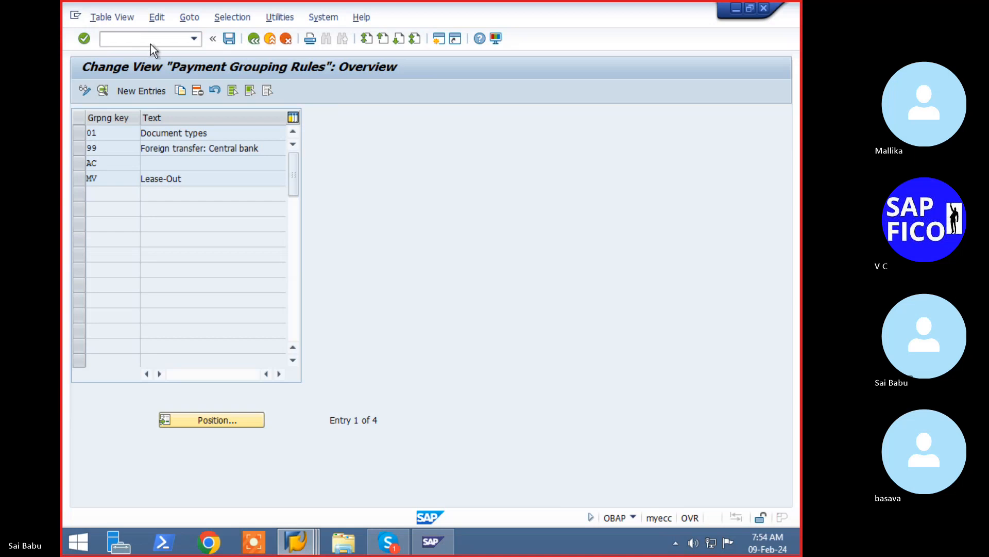
{"action": "left_click", "coordinate": [305, 536]}
{"action": "left_click", "coordinate": [316, 485]}
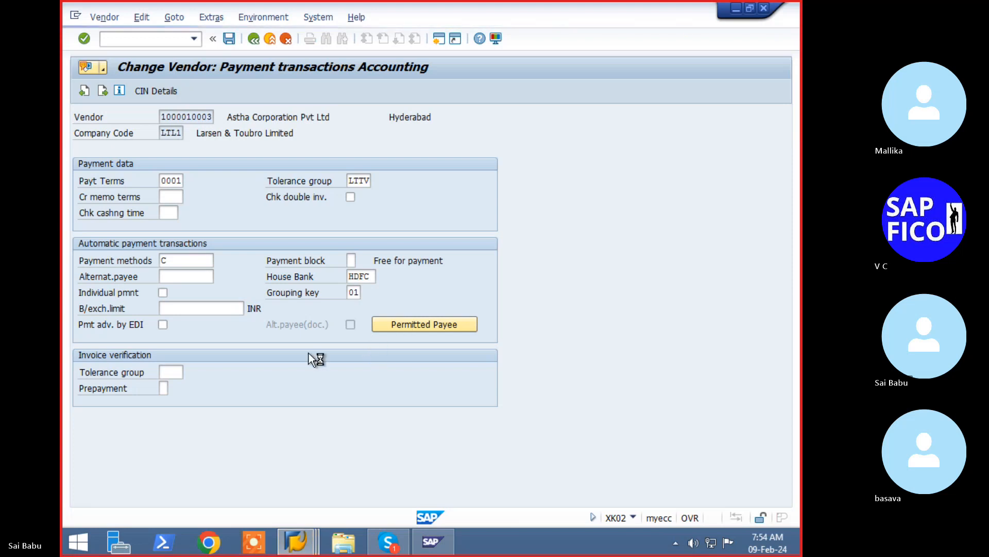
{"action": "mouse_move", "coordinate": [313, 542]}
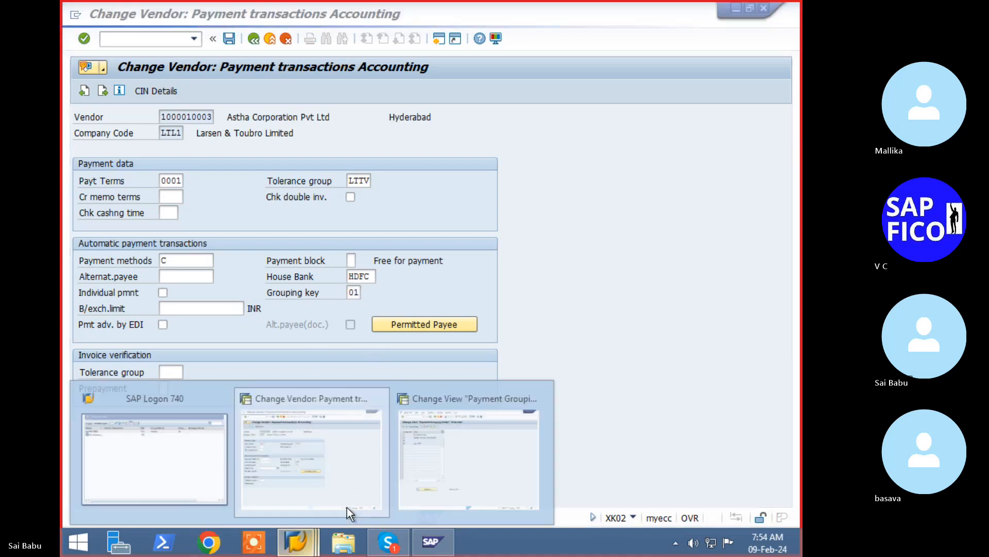
{"action": "left_click", "coordinate": [444, 438]}
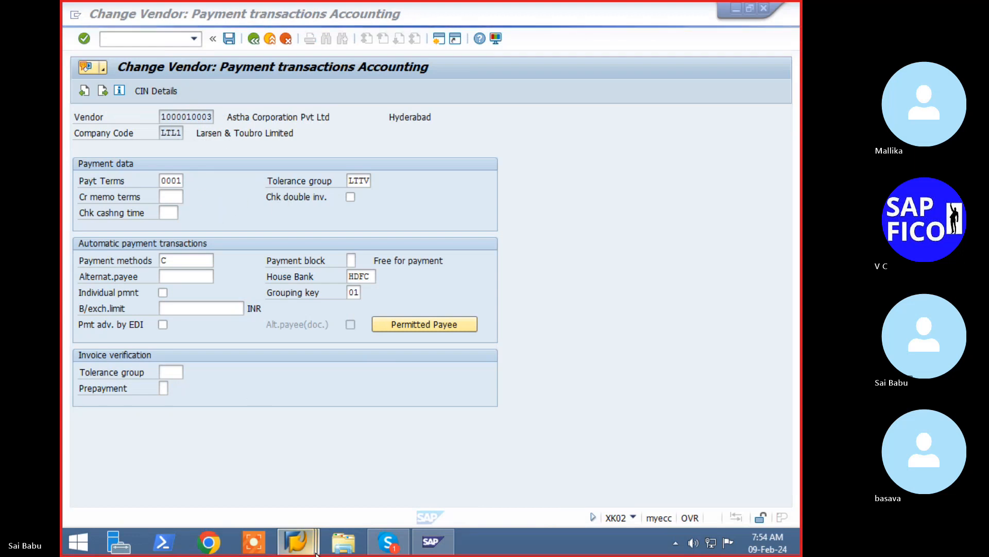
{"action": "mouse_move", "coordinate": [296, 542]}
{"action": "left_click", "coordinate": [305, 507]}
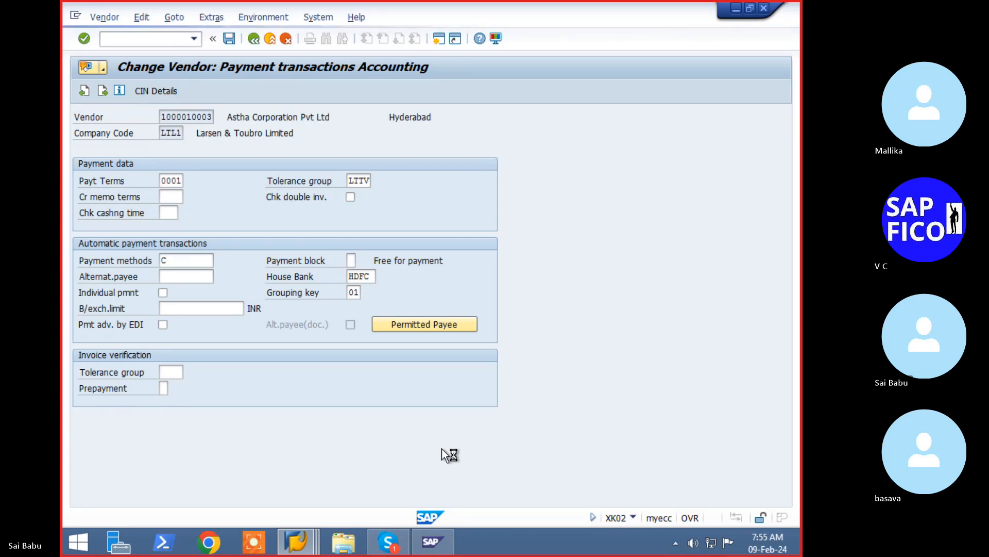
{"action": "left_click", "coordinate": [303, 542]}
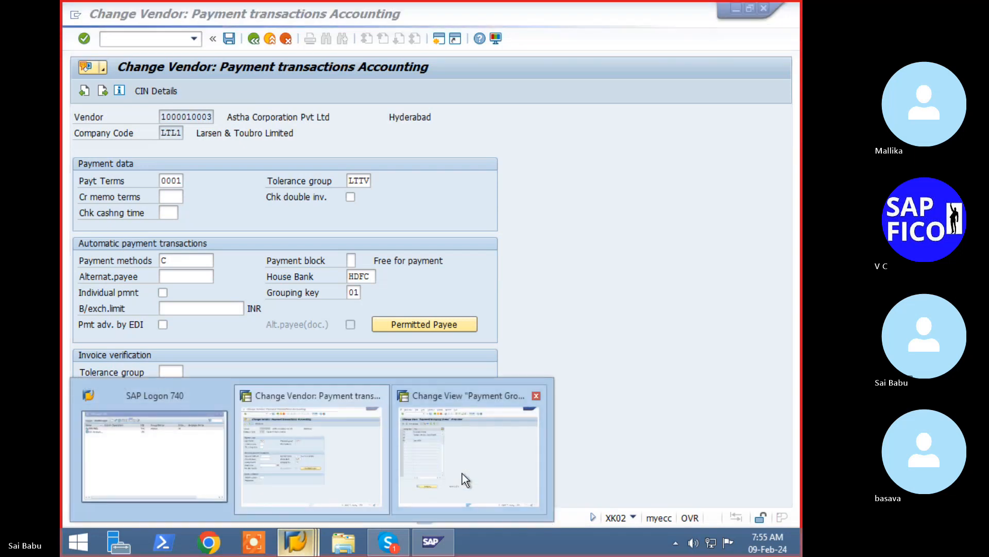
{"action": "left_click", "coordinate": [466, 471]}
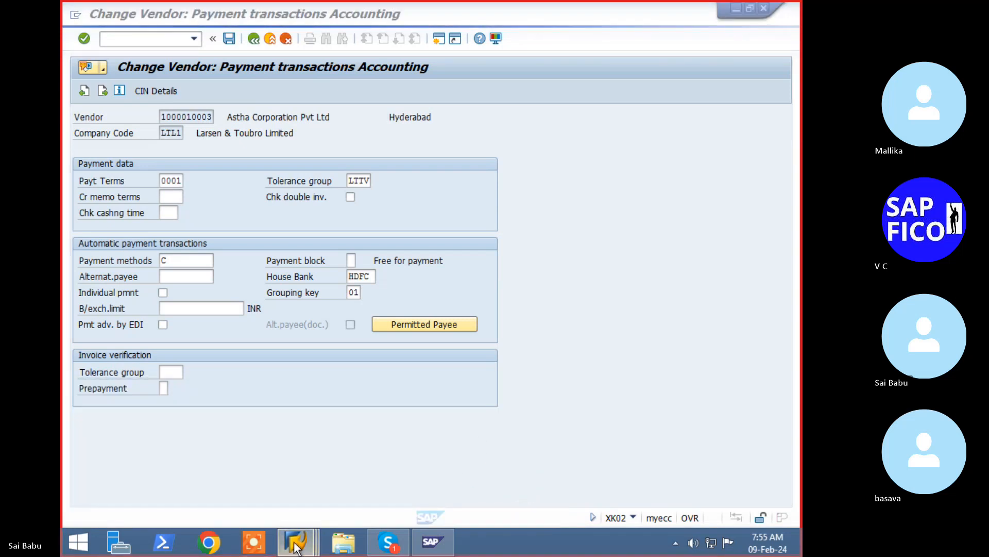
{"action": "mouse_move", "coordinate": [297, 531]}
{"action": "left_click", "coordinate": [302, 484]}
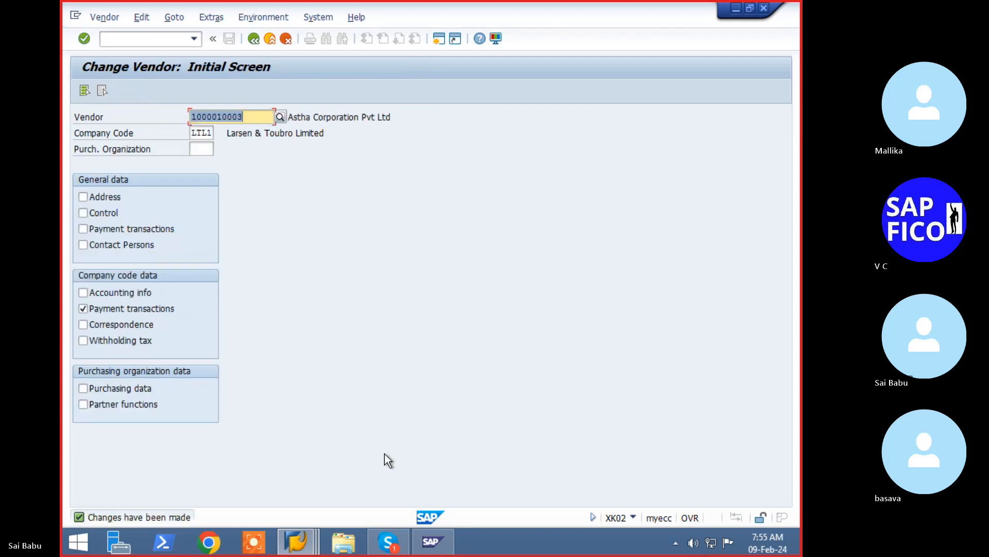
- Select vendor Astha Corporation Pvt Ltd for the new vendor invoice and set the invoice date to 09.02.2024
{"action": "mouse_move", "coordinate": [296, 541]}
{"action": "left_click", "coordinate": [426, 482]}
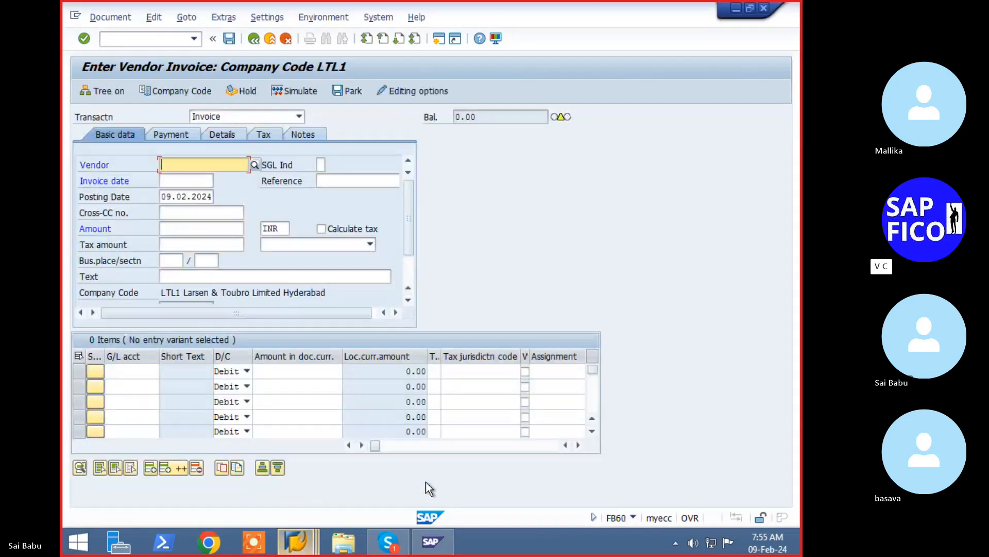
{"action": "key", "text": "F4"}
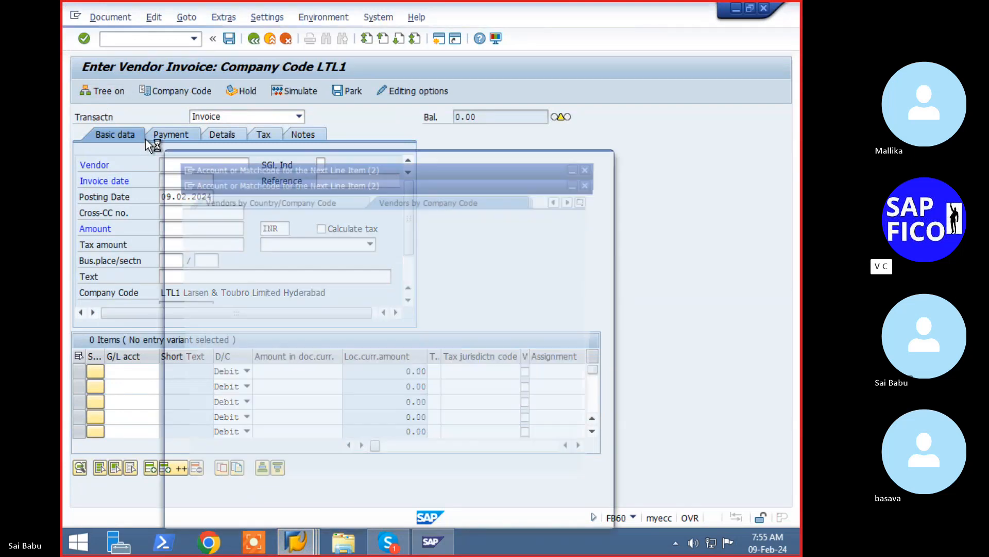
{"action": "key", "text": "Return"}
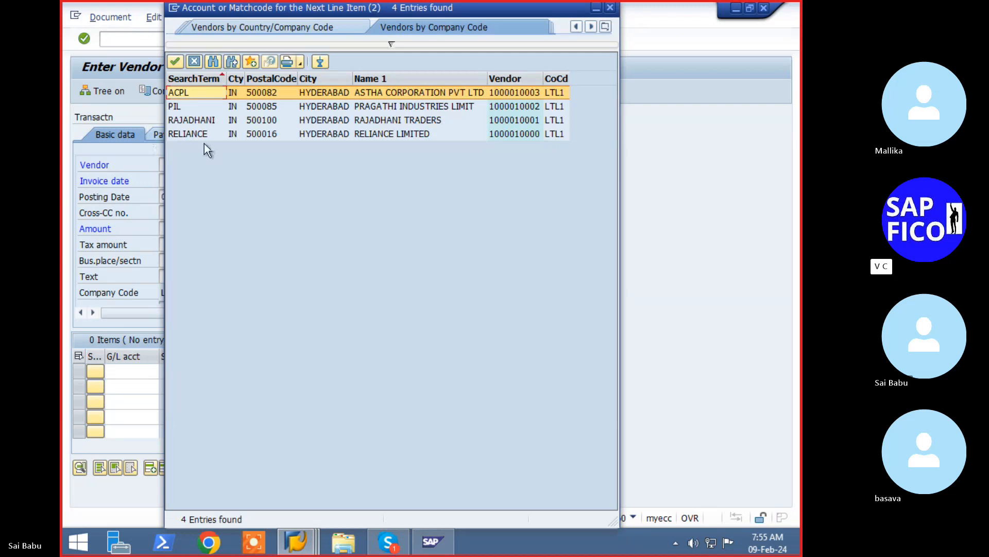
{"action": "double_click", "coordinate": [393, 95]}
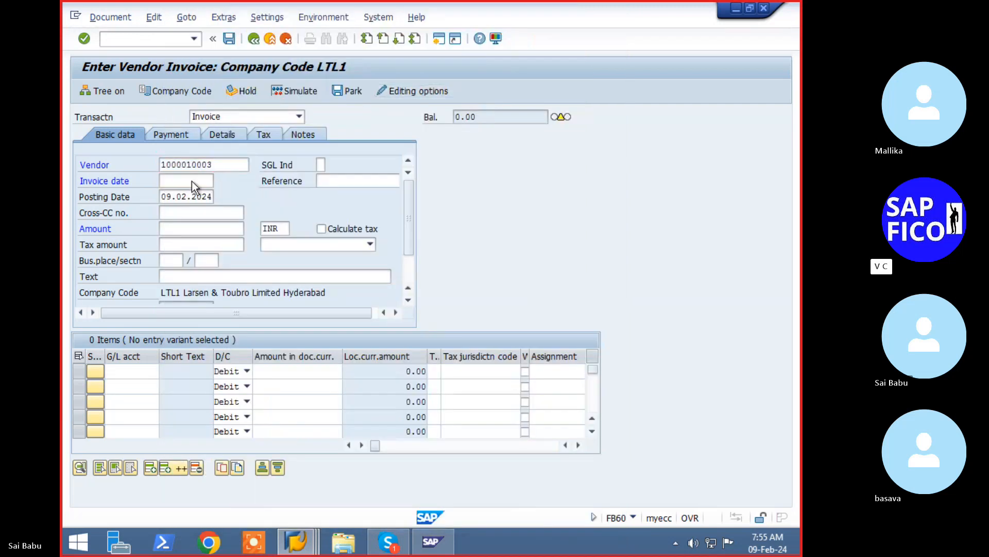
{"action": "key", "text": "F4"}
{"action": "key", "text": "Return"}
{"action": "key", "text": "Return"}
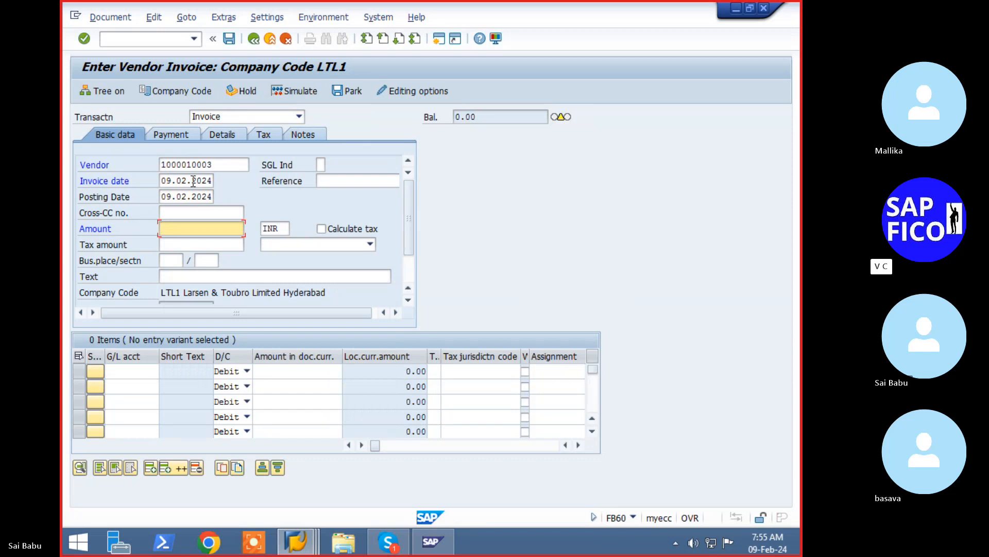
- Set the invoice amount to 100000 INR and the text to "Purchase of Raw material"
{"action": "type", "text": "100000"}
{"action": "key", "text": "Tab"}
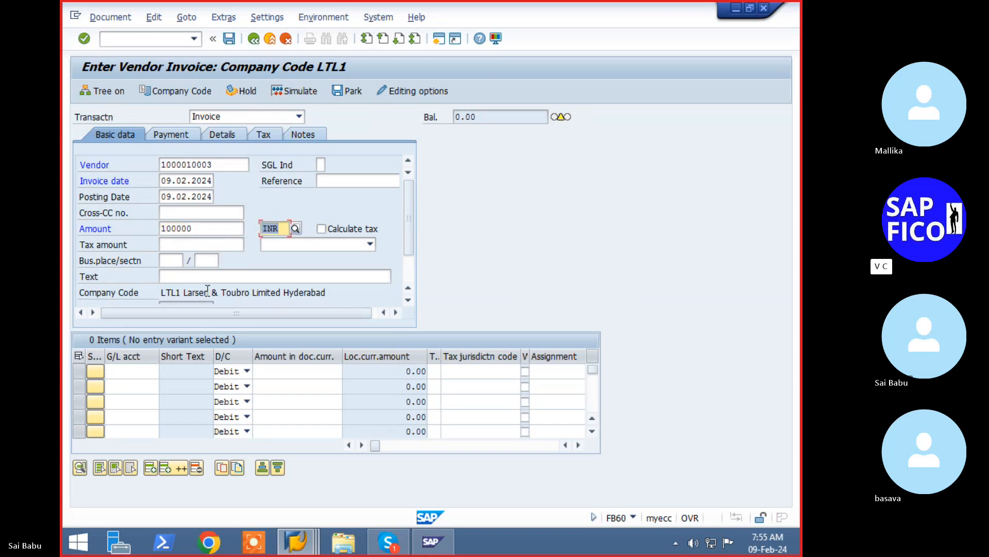
{"action": "left_click", "coordinate": [205, 283]}
{"action": "key", "text": "space"}
{"action": "key", "text": "Down"}
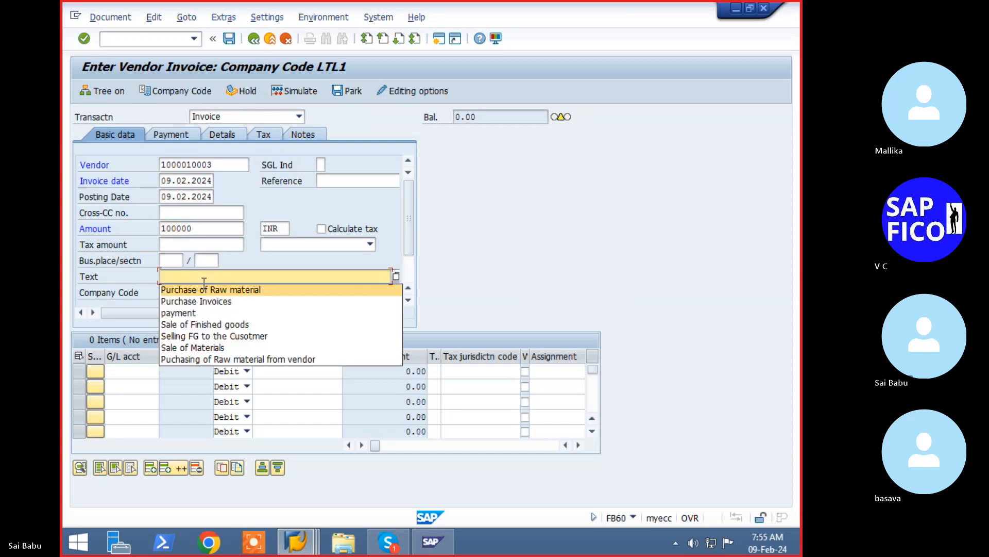
{"action": "key", "text": "Tab"}
- Add a debit line item for the Raw Material Account with * as the amount in document currency
{"action": "left_click", "coordinate": [142, 376]}
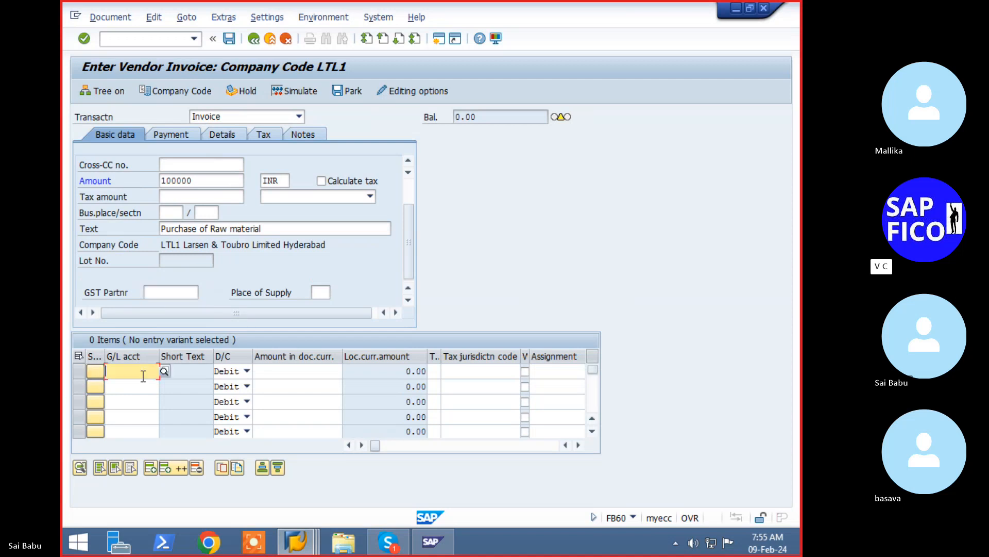
{"action": "key", "text": "F4"}
{"action": "key", "text": "Return"}
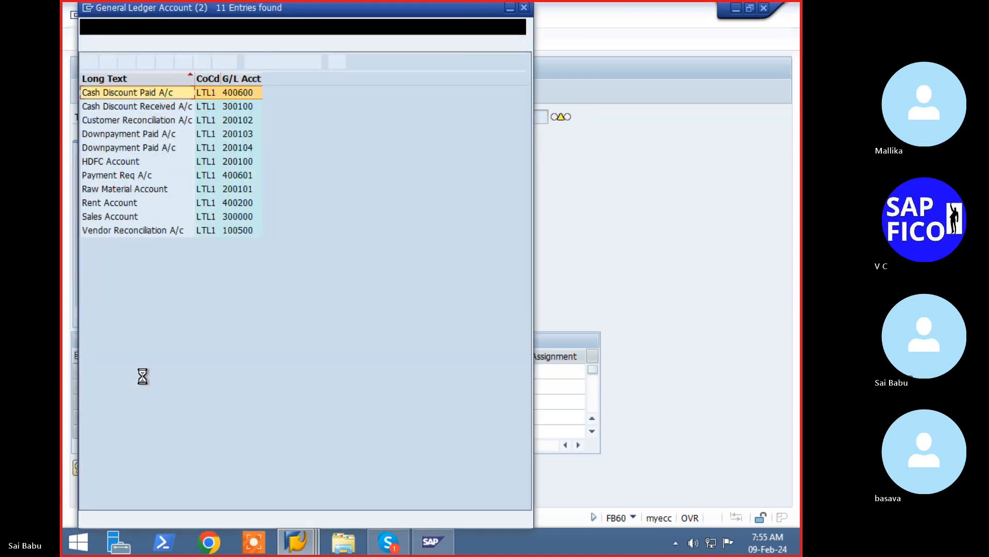
{"action": "double_click", "coordinate": [134, 189]}
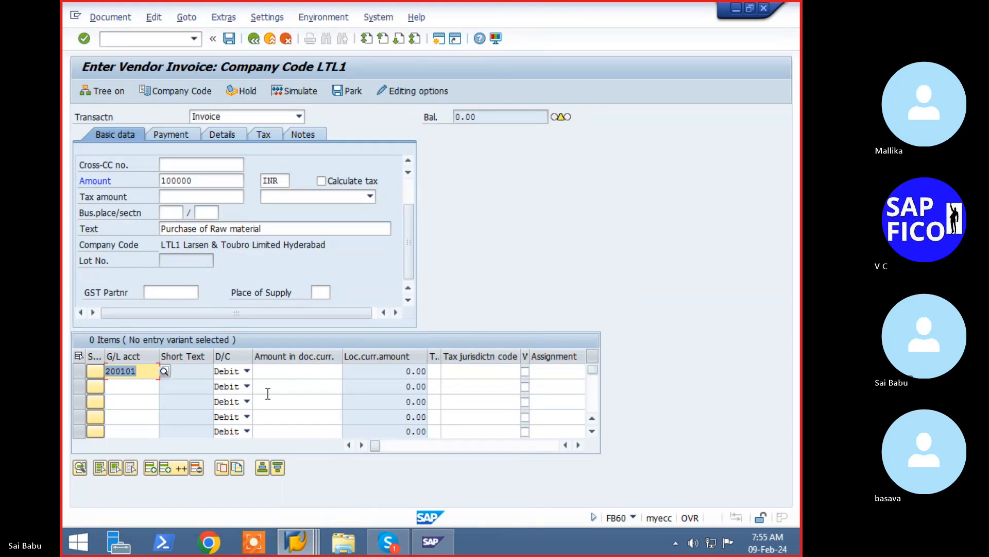
{"action": "left_click", "coordinate": [292, 371]}
{"action": "type", "text": "*"}
{"action": "key", "text": "Return"}
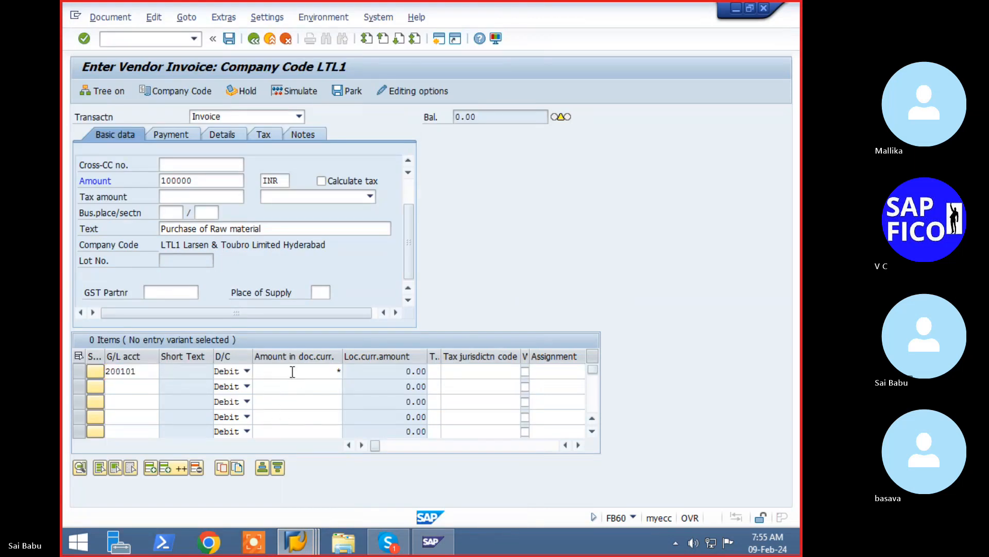
- Set the Raw Material line item's text to +, set the baseline date to 09.02.2024, and post the invoice
{"action": "type", "text": "+"}
{"action": "key", "text": "Return"}
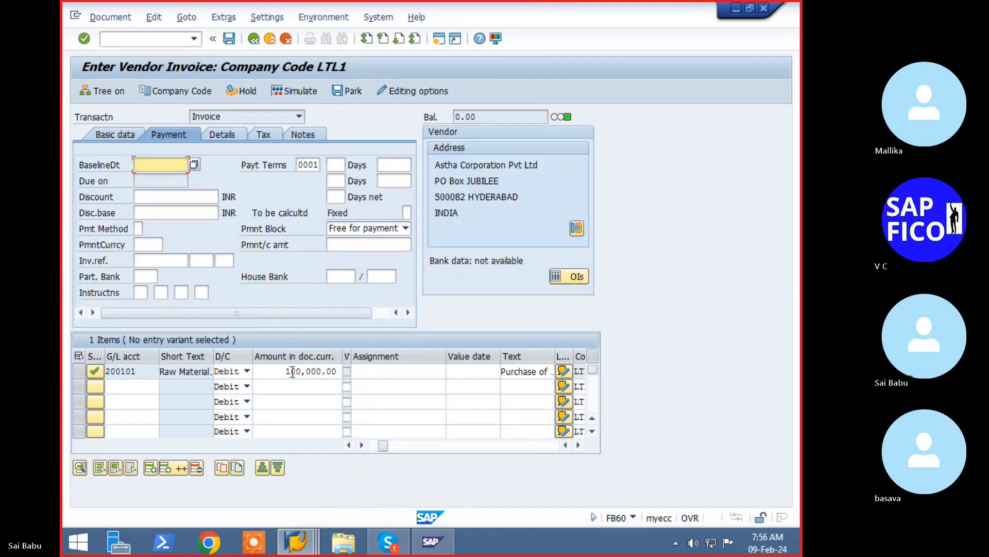
{"action": "key", "text": "F4"}
{"action": "key", "text": "Return"}
{"action": "key", "text": "Return"}
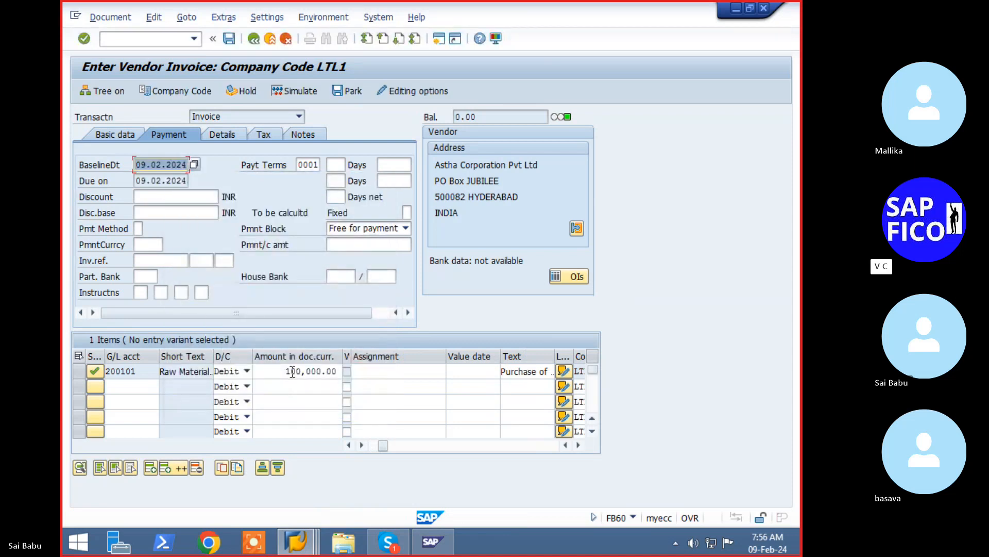
{"action": "left_click", "coordinate": [296, 96]}
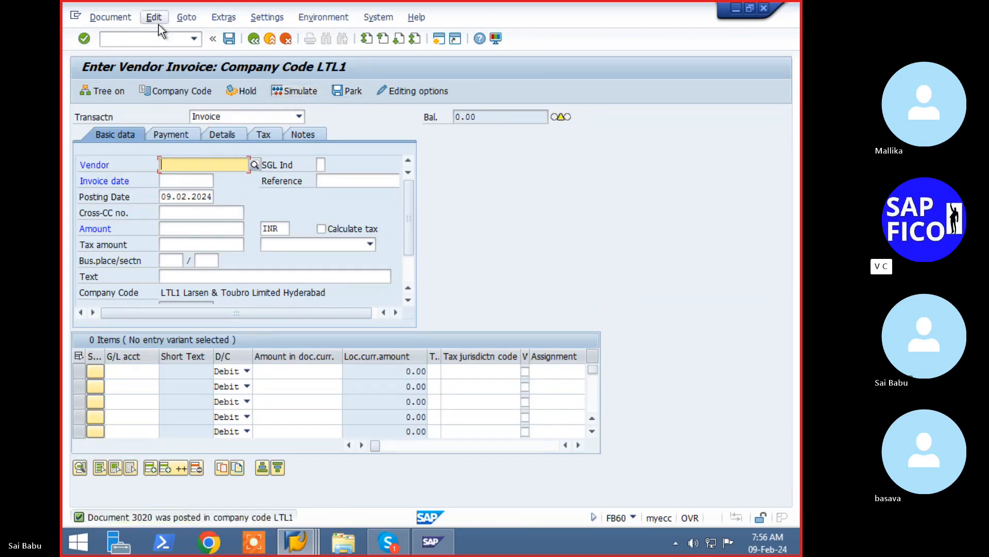
- Select vendor Pragathi Industries Limited for a new vendor invoice and set the invoice date to 09.02.2024
{"action": "left_click", "coordinate": [147, 150]}
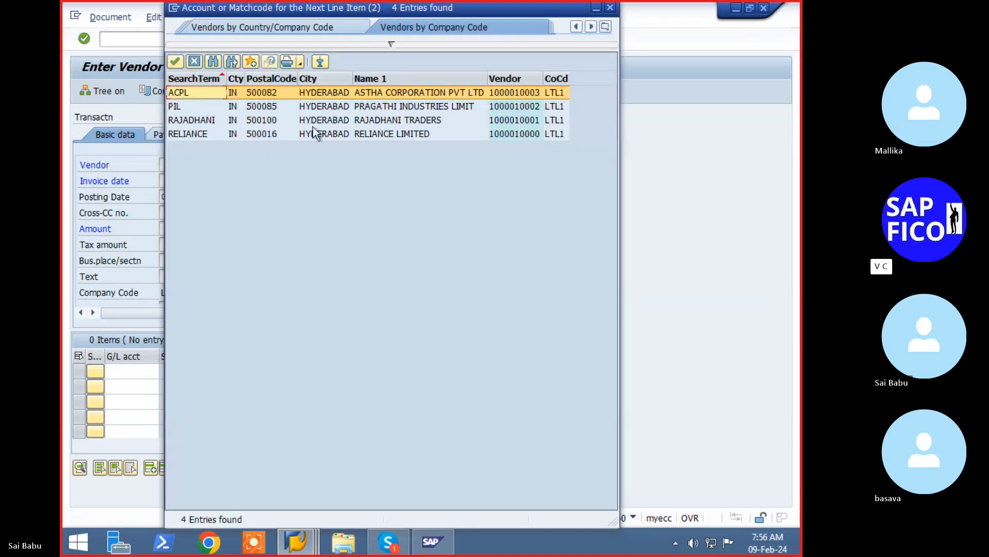
{"action": "left_click", "coordinate": [422, 105]}
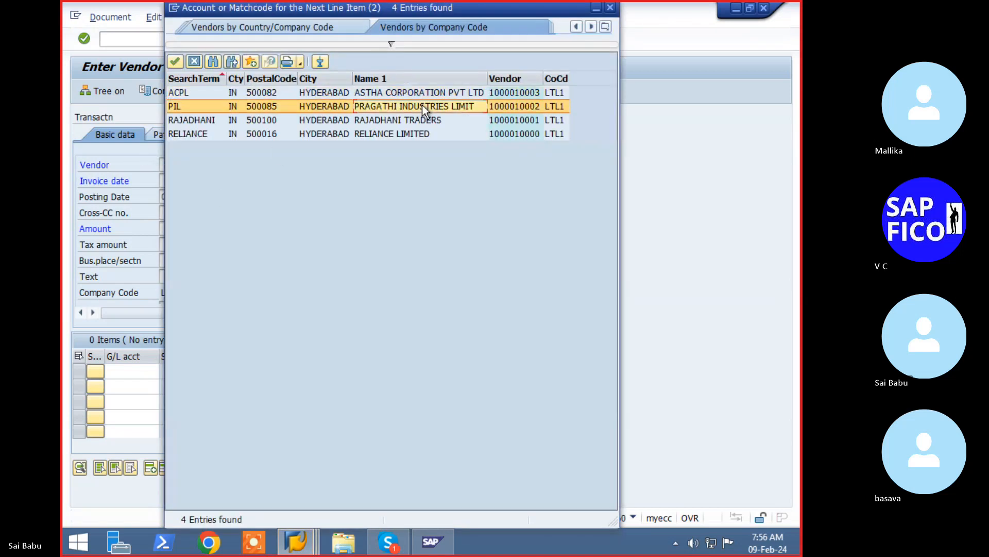
{"action": "double_click", "coordinate": [434, 106]}
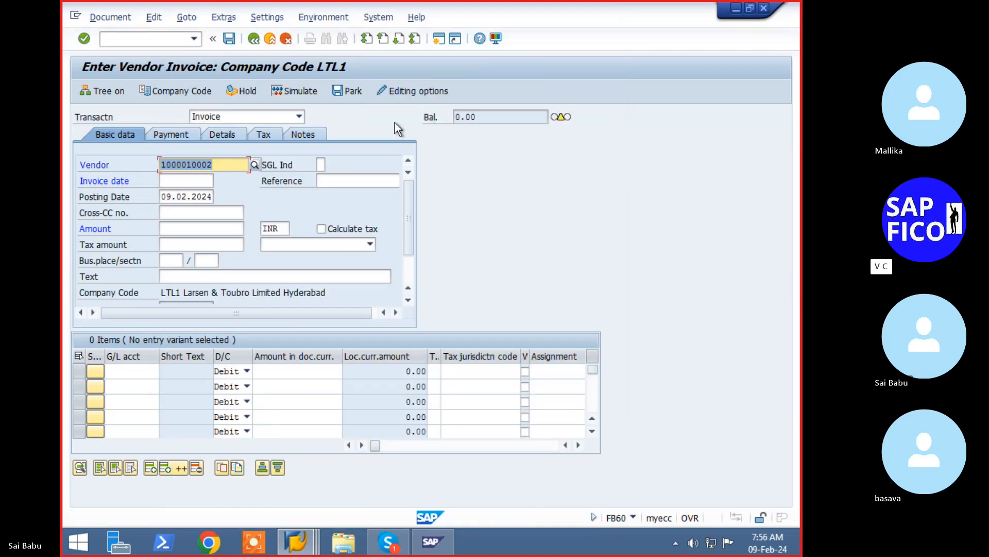
{"action": "left_click", "coordinate": [183, 177]}
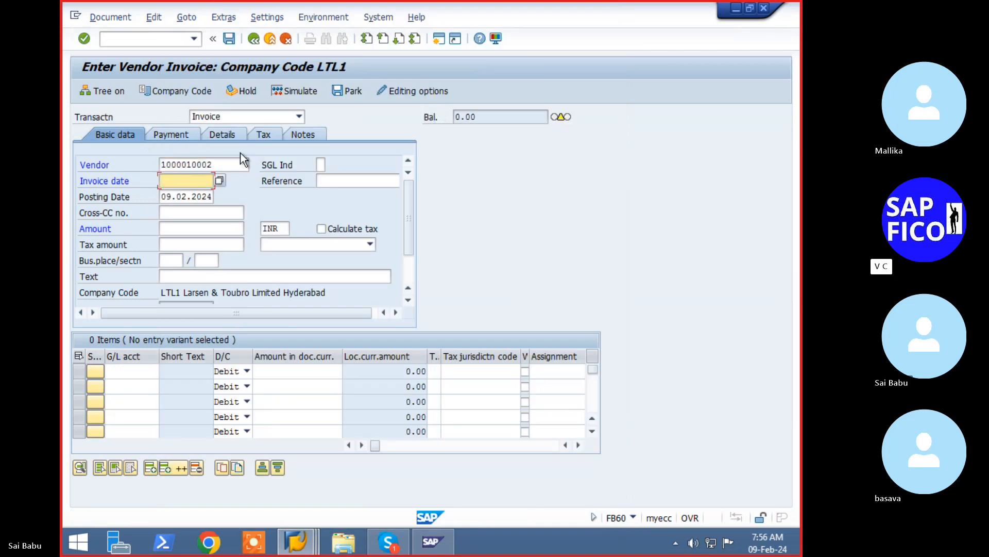
{"action": "key", "text": "F4"}
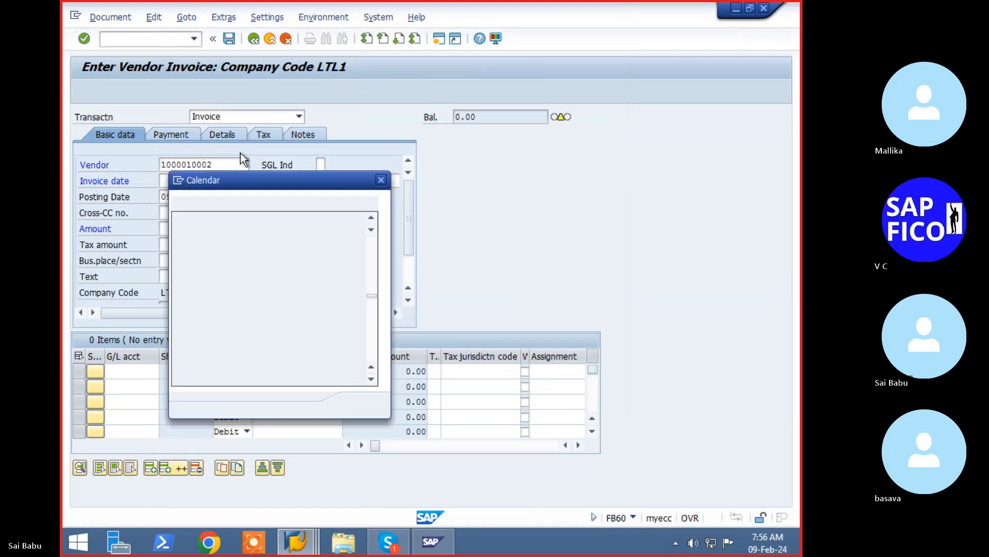
{"action": "key", "text": "Return"}
{"action": "key", "text": "Down"}
{"action": "key", "text": "Down"}
{"action": "key", "text": "Down"}
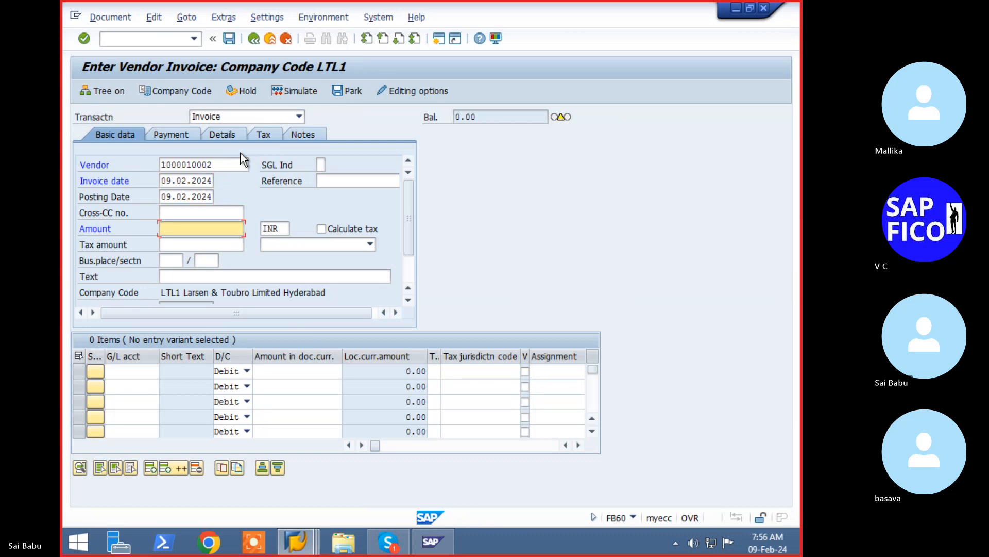
- Set the invoice amount to 70000 INR and the text to "Purchase of Raw material"
{"action": "type", "text": "7000"}
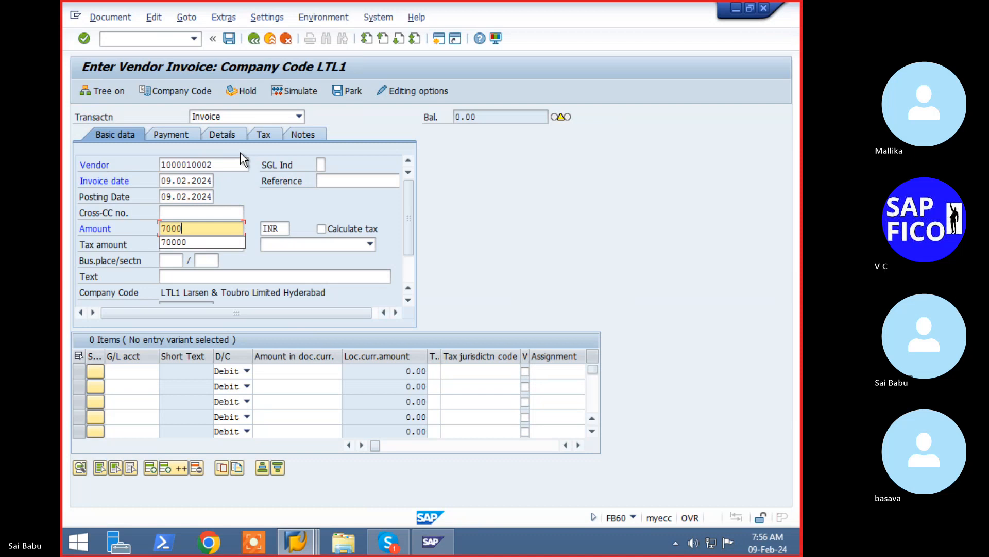
{"action": "type", "text": "0"}
{"action": "key", "text": "Tab"}
{"action": "left_click", "coordinate": [211, 275]}
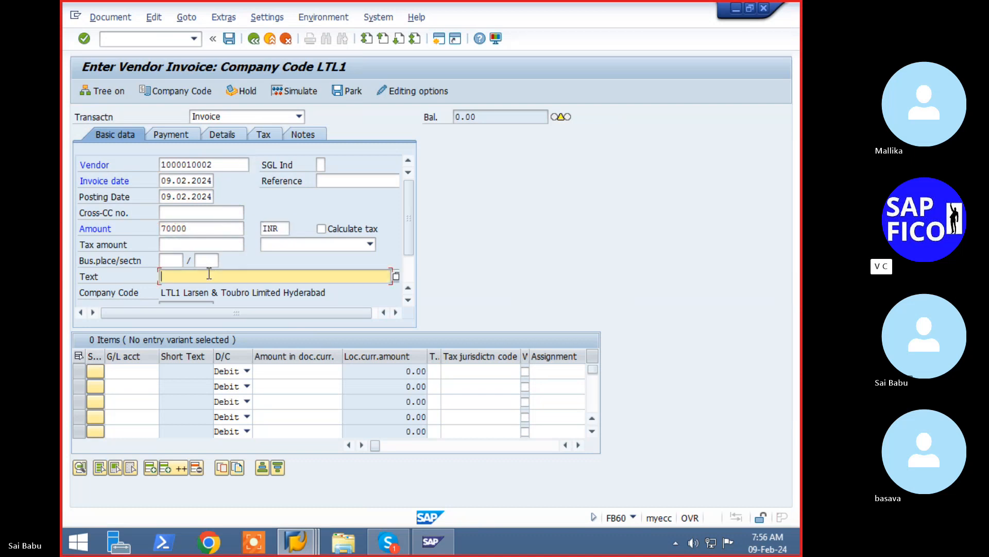
{"action": "key", "text": "Down"}
{"action": "key", "text": "Down"}
{"action": "key", "text": "Return"}
{"action": "key", "text": "Tab"}
- Add a debit line item for the Raw Material Account with 70000 as the amount in document currency
{"action": "left_click", "coordinate": [134, 372]}
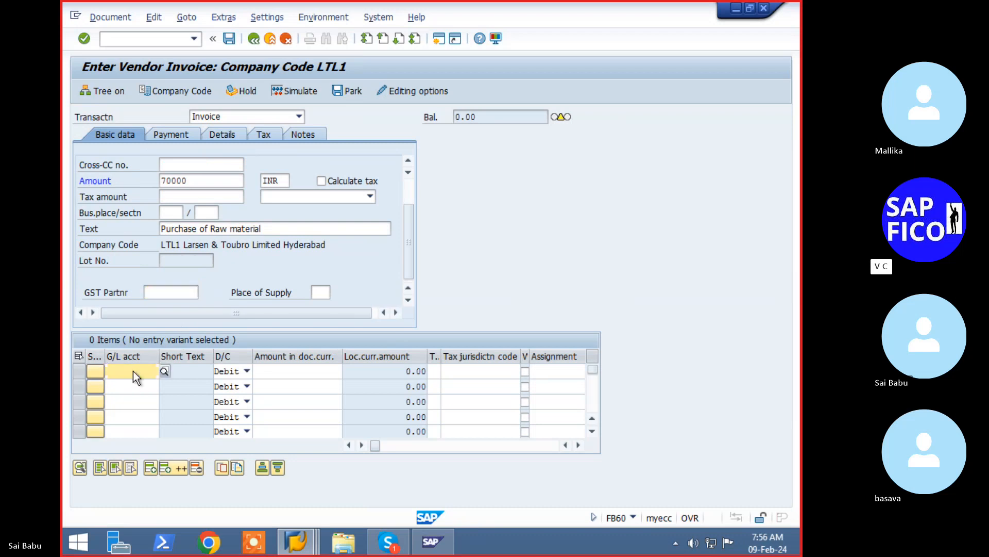
{"action": "key", "text": "F4"}
{"action": "key", "text": "Return"}
{"action": "key", "text": "Return"}
{"action": "key", "text": "F4"}
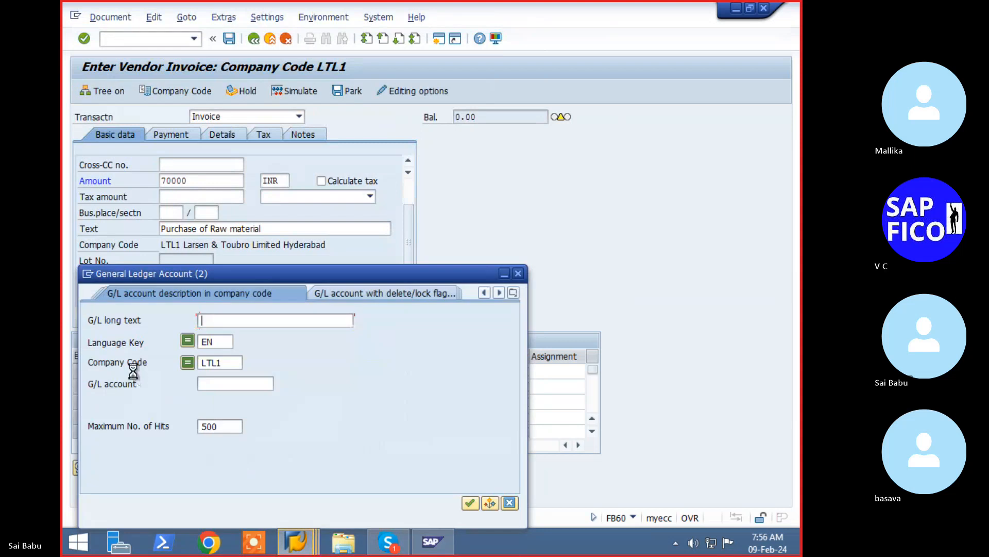
{"action": "key", "text": "Return"}
{"action": "double_click", "coordinate": [177, 191]}
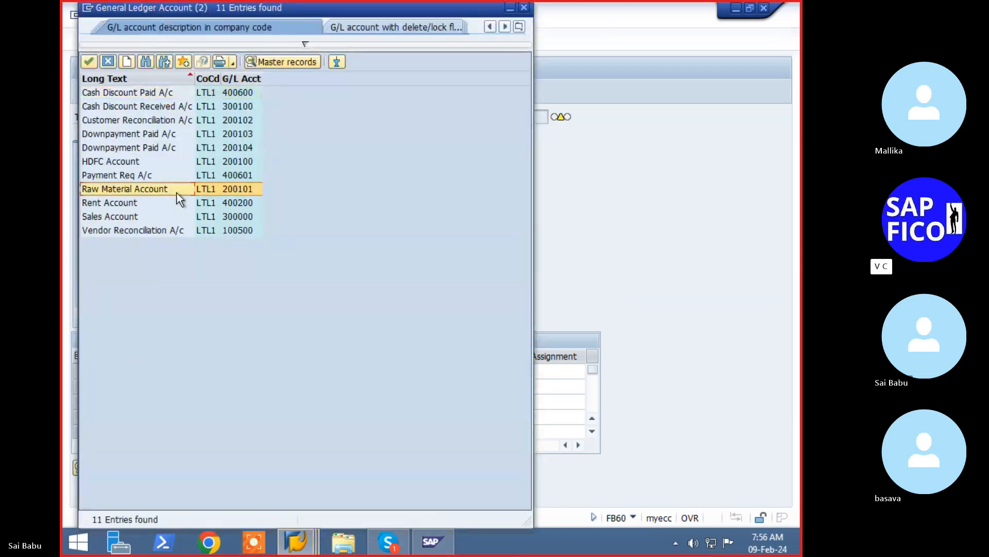
{"action": "left_click", "coordinate": [322, 371]}
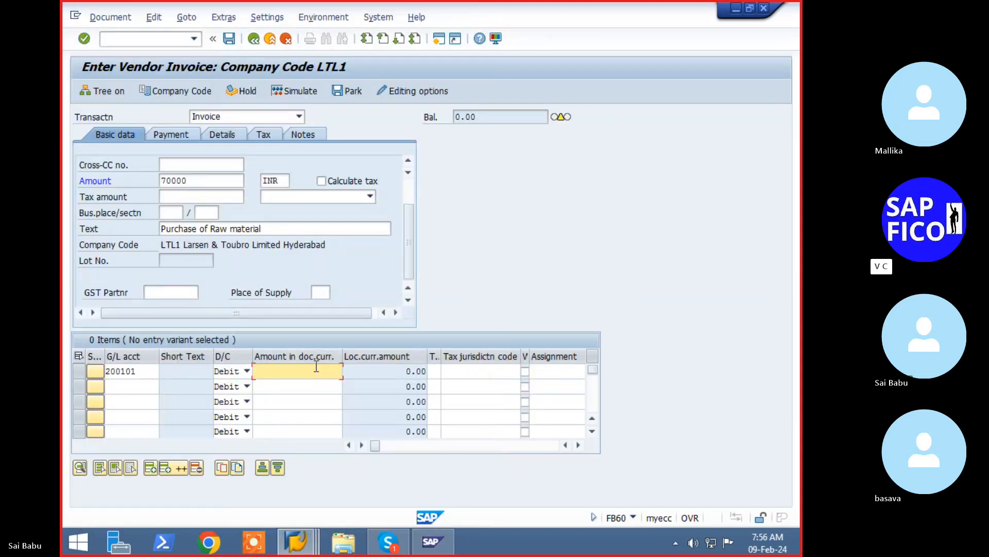
{"action": "type", "text": "70000"}
{"action": "key", "text": "Return"}
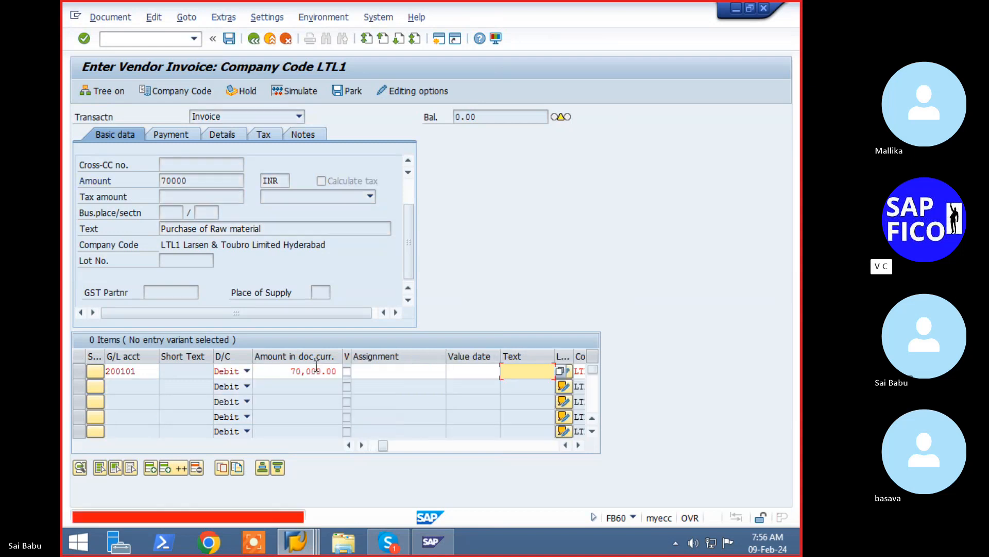
- Copy the header text into the line item with +, set the baseline date to 09.02.2024, and post the invoice
{"action": "type", "text": "+"}
{"action": "key", "text": "Return"}
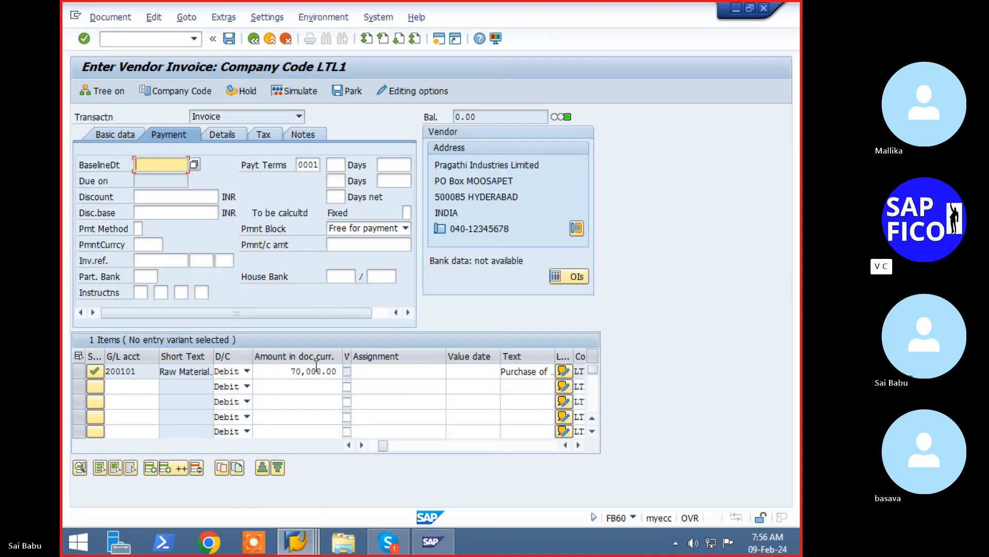
{"action": "key", "text": "F4"}
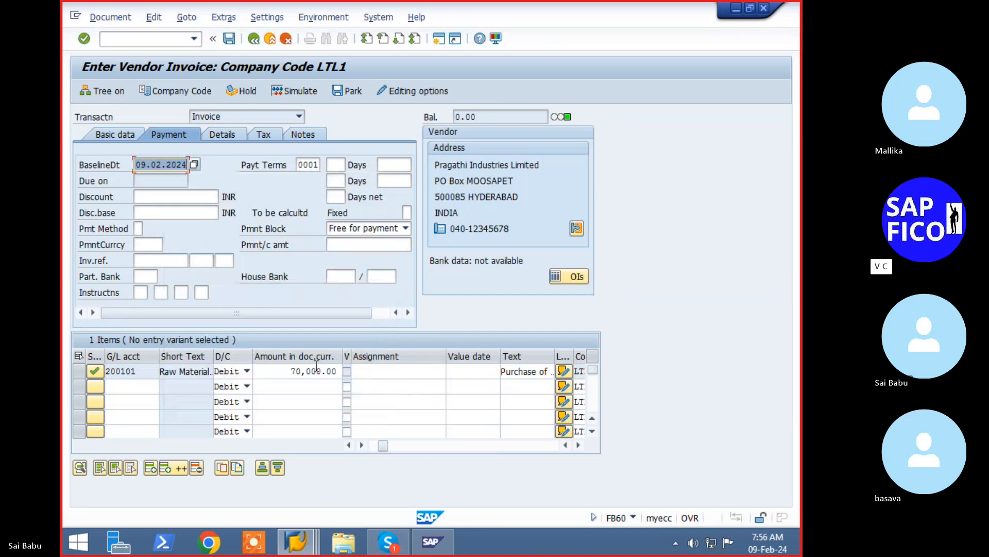
{"action": "left_click", "coordinate": [230, 40]}
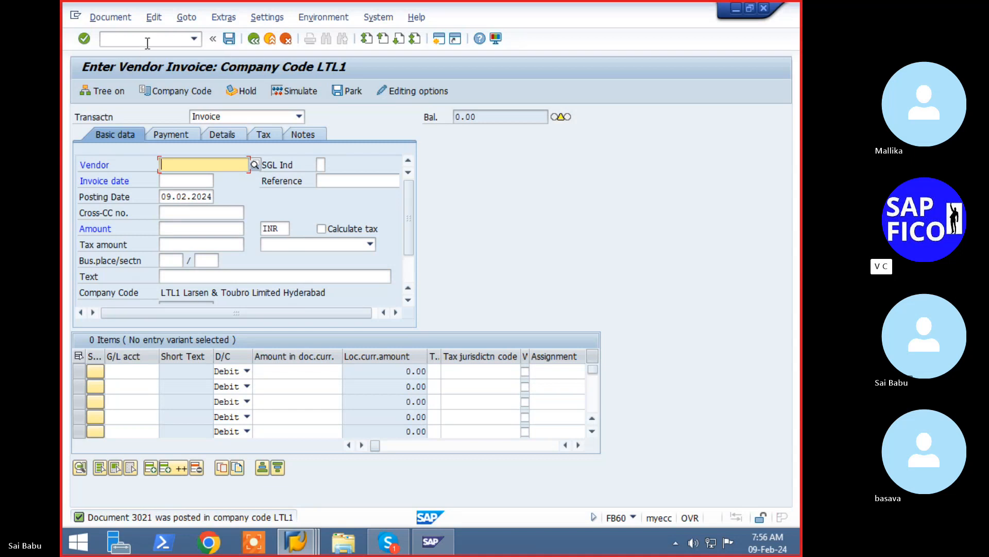
- Leave vendor invoice entry and start transaction F110 for automatic payment transactions
{"action": "left_click", "coordinate": [164, 40]}
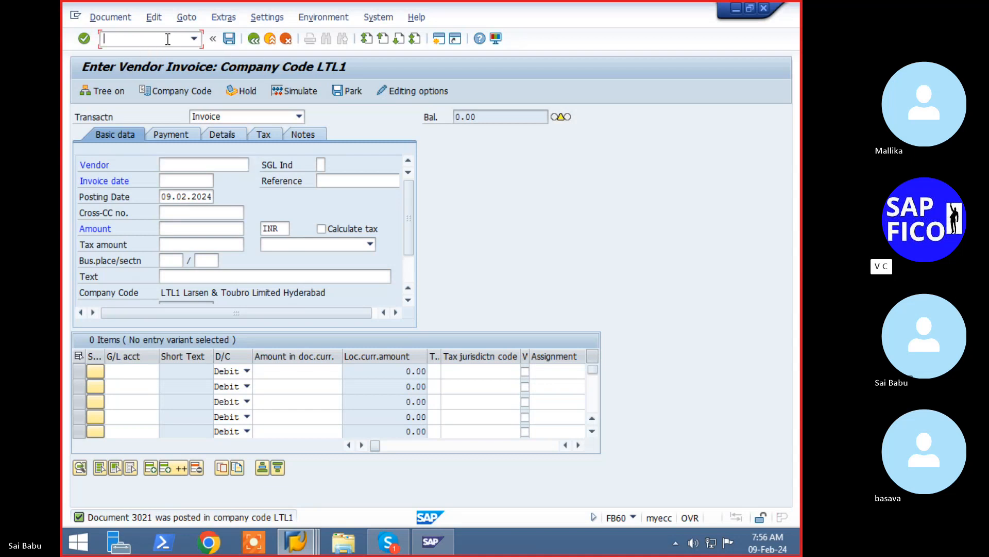
{"action": "type", "text": "/N"}
{"action": "key", "text": "Return"}
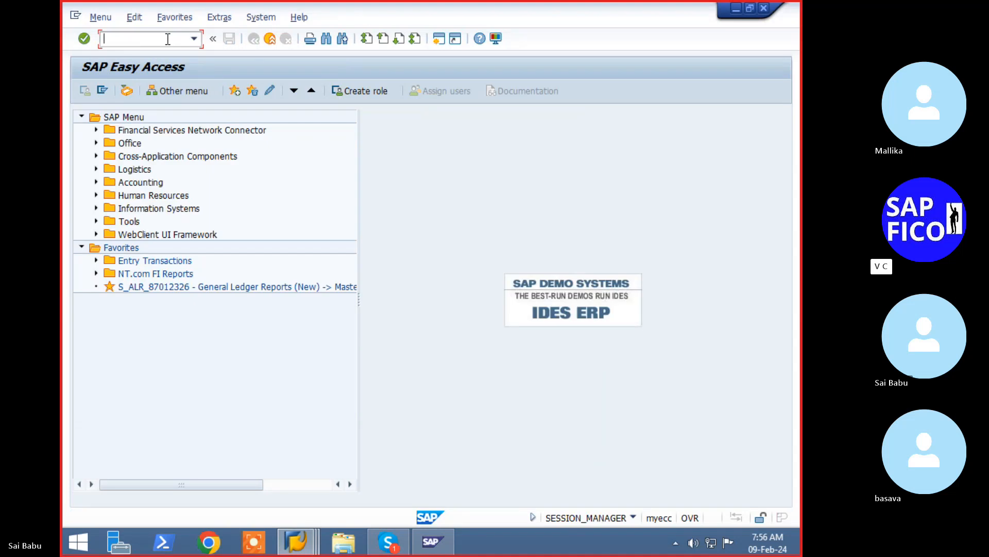
{"action": "type", "text": "FB"}
{"action": "key", "text": "BackSpace"}
{"action": "type", "text": "110"}
{"action": "key", "text": "Return"}
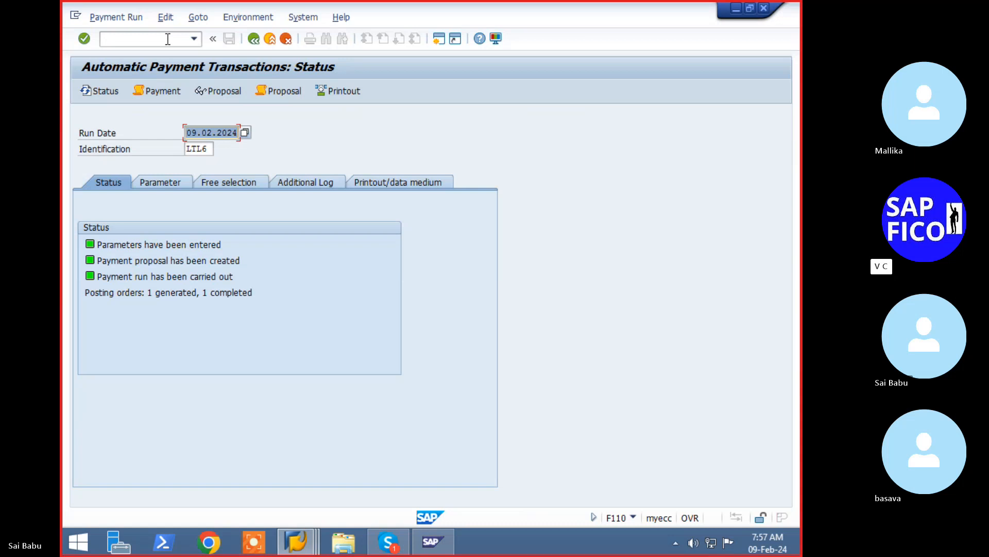
- Create a new payment run with identification LTL7 for run date 09.02.2024
{"action": "key", "text": "Tab"}
{"action": "key", "text": "BackSpace"}
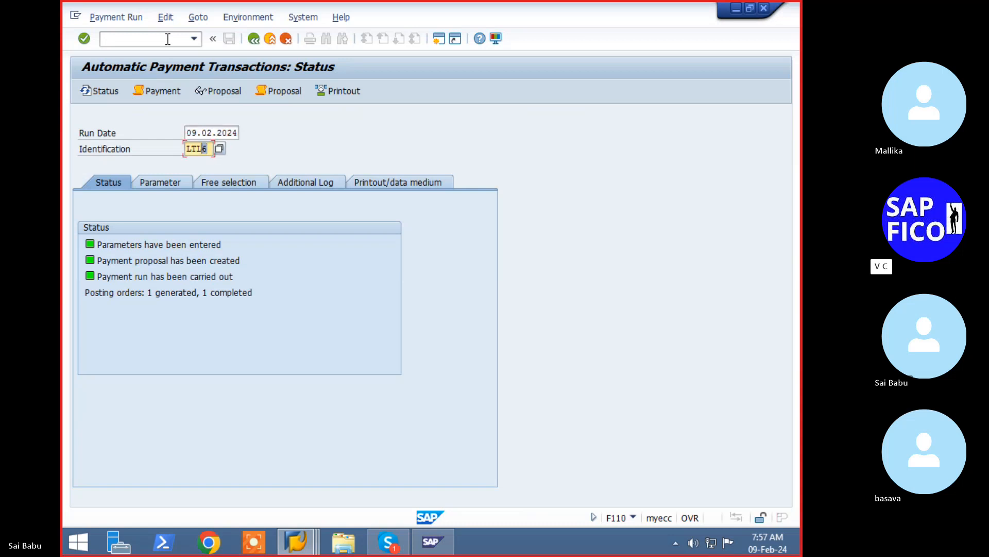
{"action": "type", "text": "7"}
{"action": "key", "text": "Return"}
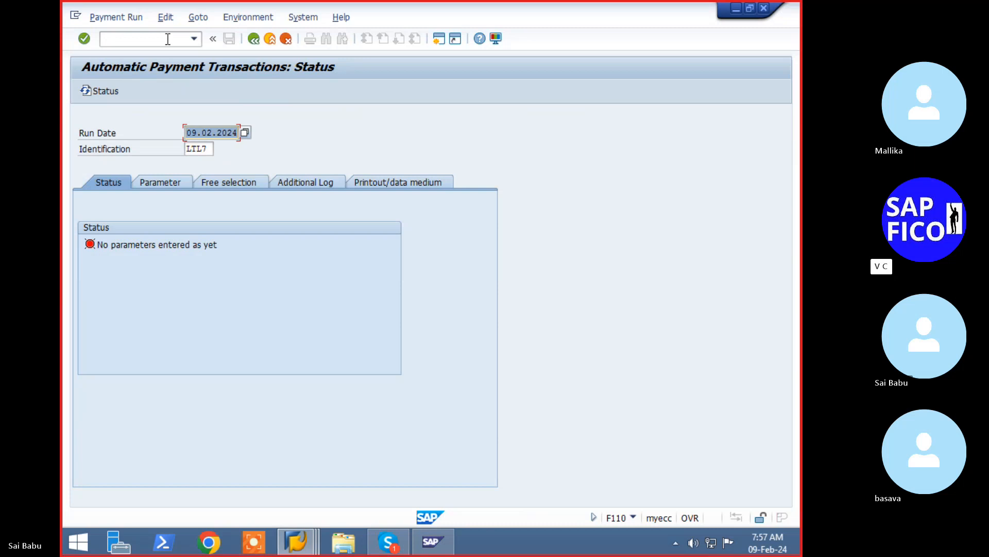
- In the run parameters, enter company code LTL1, payment method C and next payment date 10.02.2024
{"action": "left_click", "coordinate": [158, 185]}
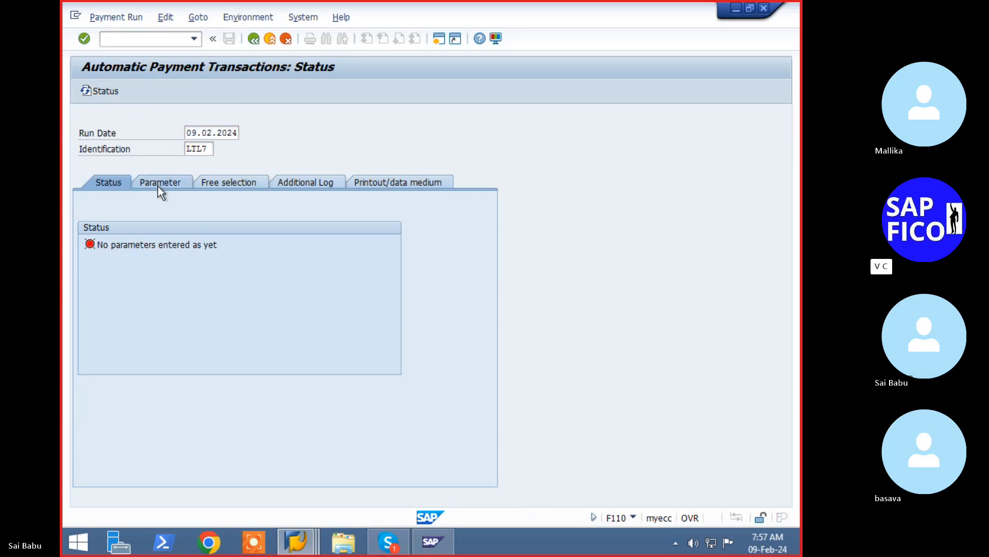
{"action": "left_click", "coordinate": [104, 269]}
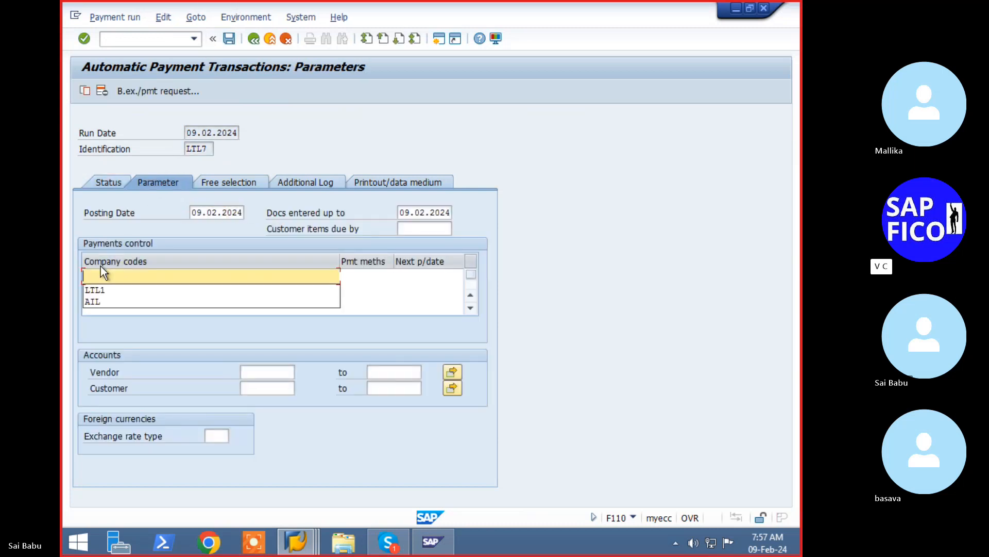
{"action": "key", "text": "Tab"}
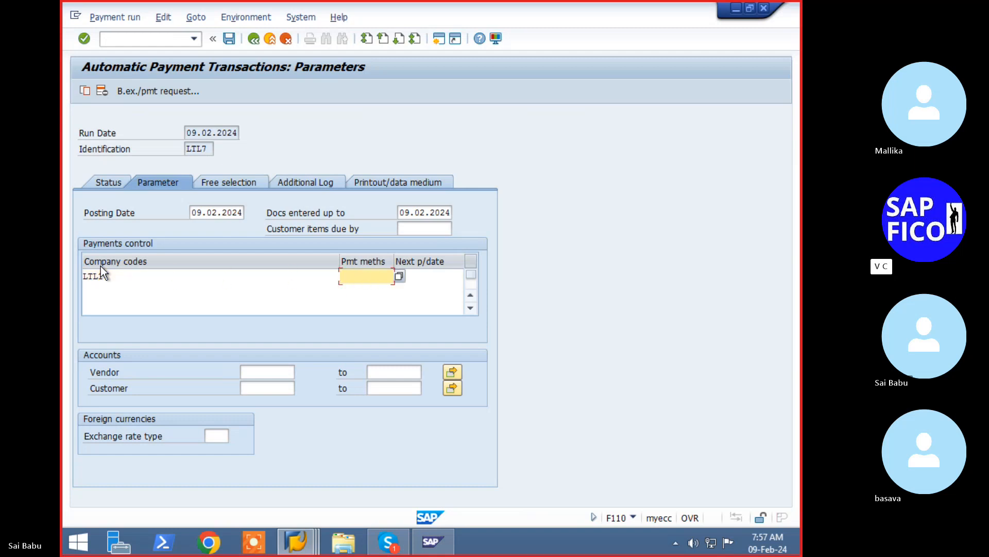
{"action": "type", "text": "C"}
{"action": "key", "text": "Tab"}
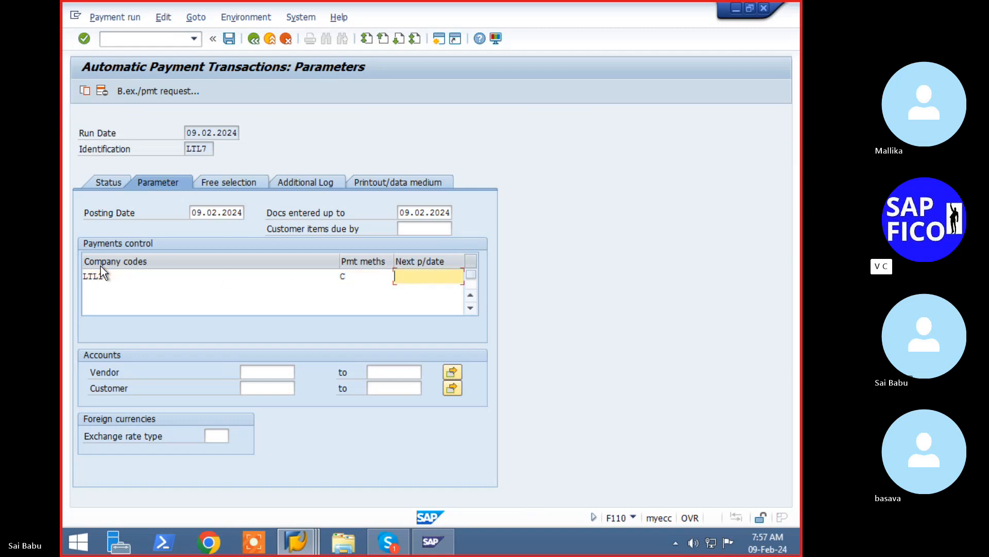
{"action": "type", "text": "10"}
{"action": "key", "text": "Down"}
{"action": "key", "text": "Return"}
- Set the payment run's vendor account range from Pragathi Industries Limited to Astha Corporation Pvt Ltd
{"action": "left_click", "coordinate": [265, 372]}
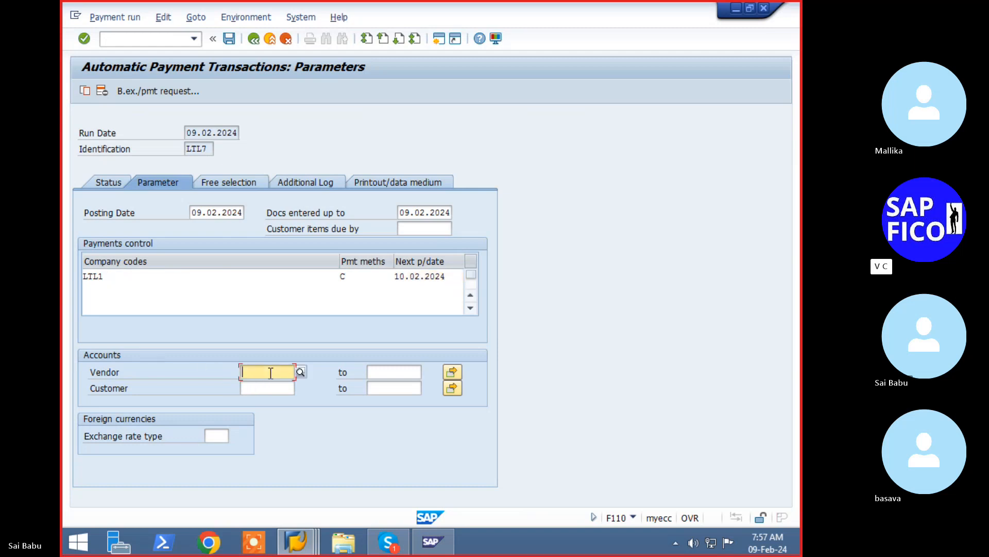
{"action": "key", "text": "Down"}
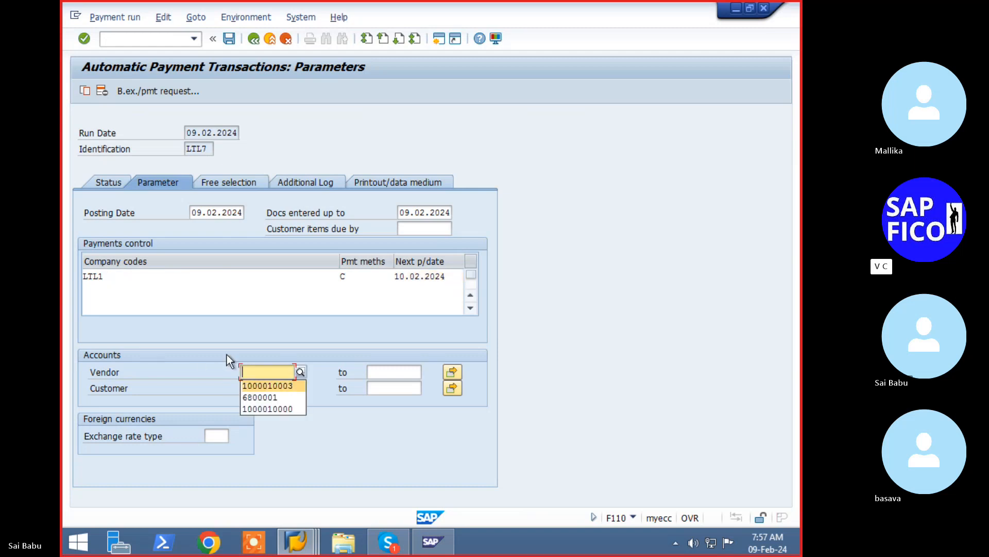
{"action": "key", "text": "Return"}
{"action": "key", "text": "BackSpace"}
{"action": "type", "text": "2"}
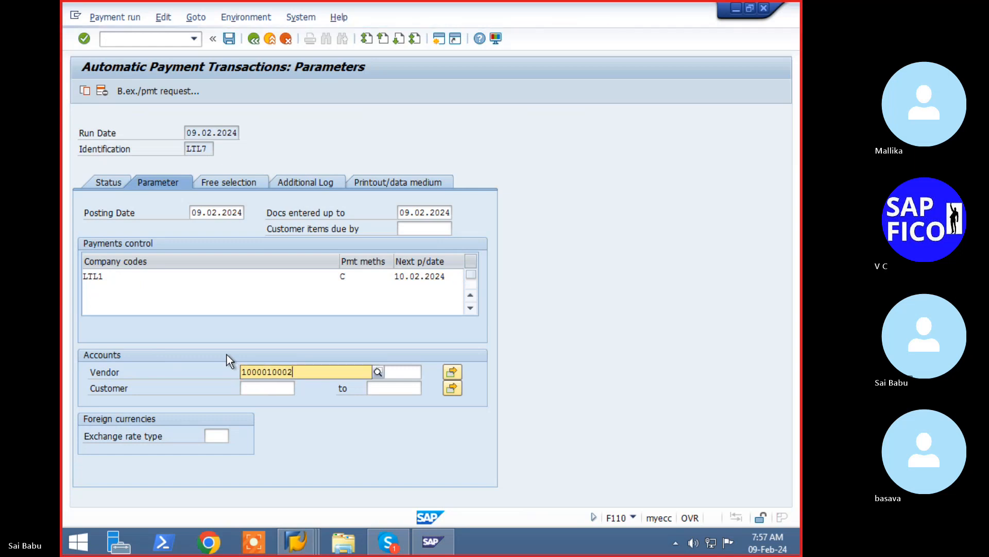
{"action": "key", "text": "Tab"}
{"action": "key", "text": "Down"}
{"action": "key", "text": "Down"}
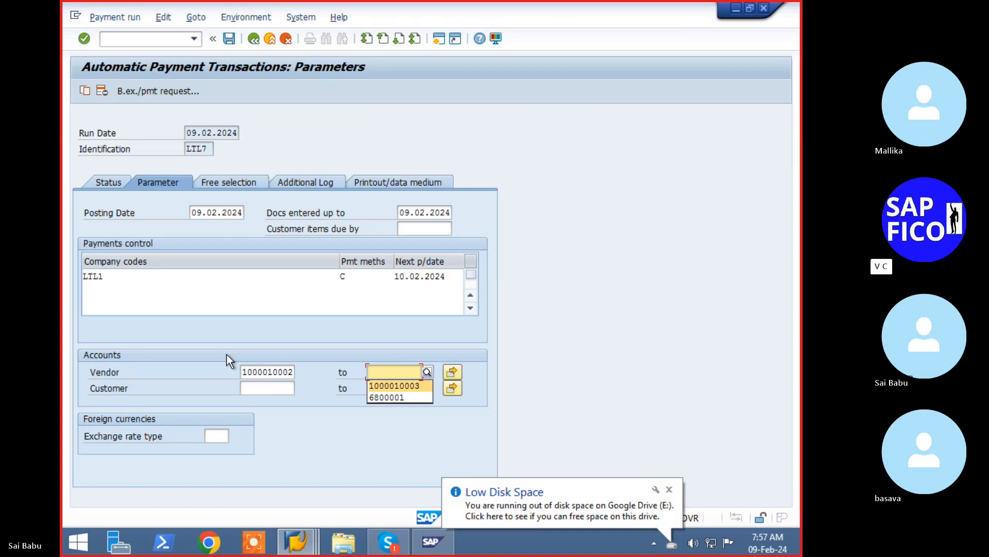
{"action": "key", "text": "Return"}
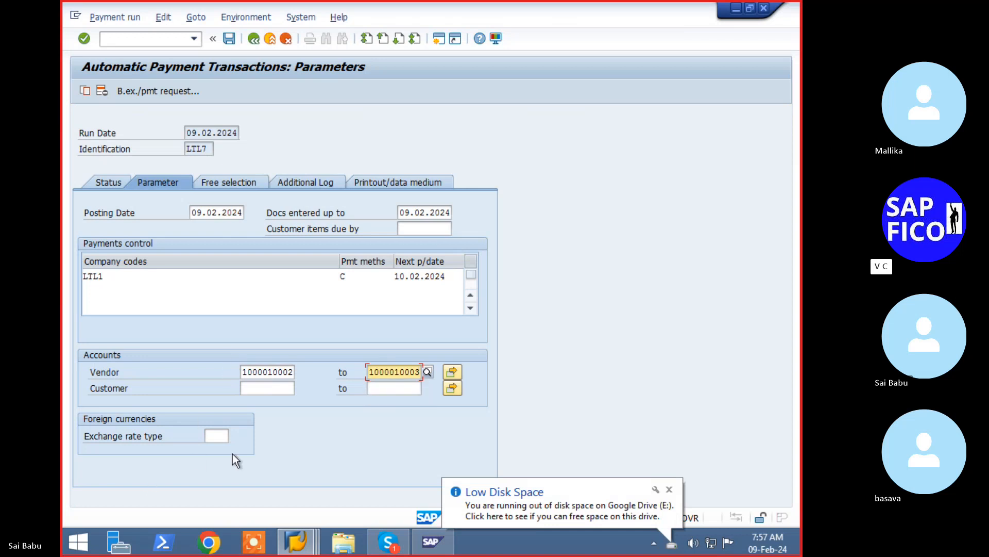
- In the run's additional log settings, enable Due date check and Pmnt method selection if not successful
{"action": "left_click", "coordinate": [301, 183]}
{"action": "left_click", "coordinate": [117, 244]}
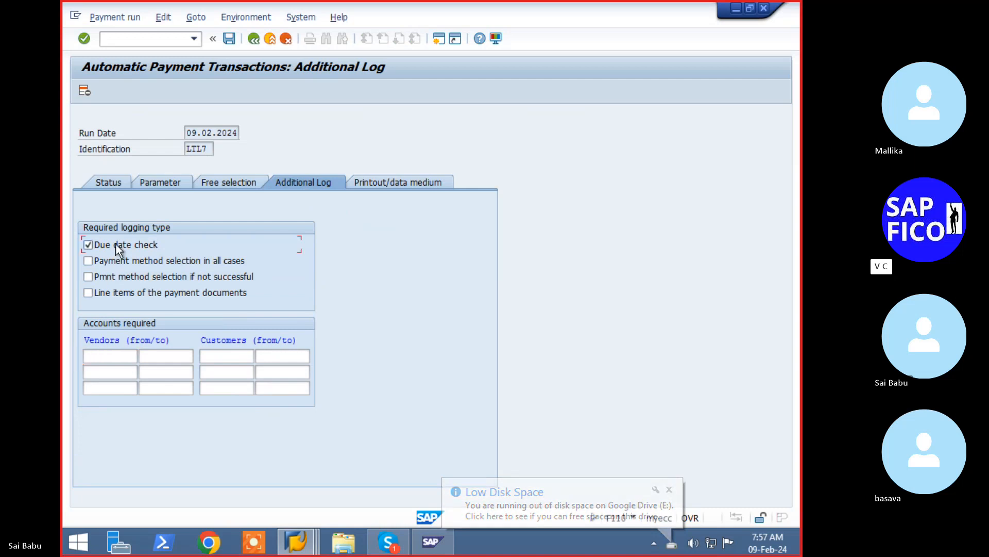
{"action": "left_click", "coordinate": [107, 278]}
- Set the additional log's required vendor range from Pragathi Industries Limited to Astha Corporation Pvt Ltd
{"action": "left_click", "coordinate": [117, 355]}
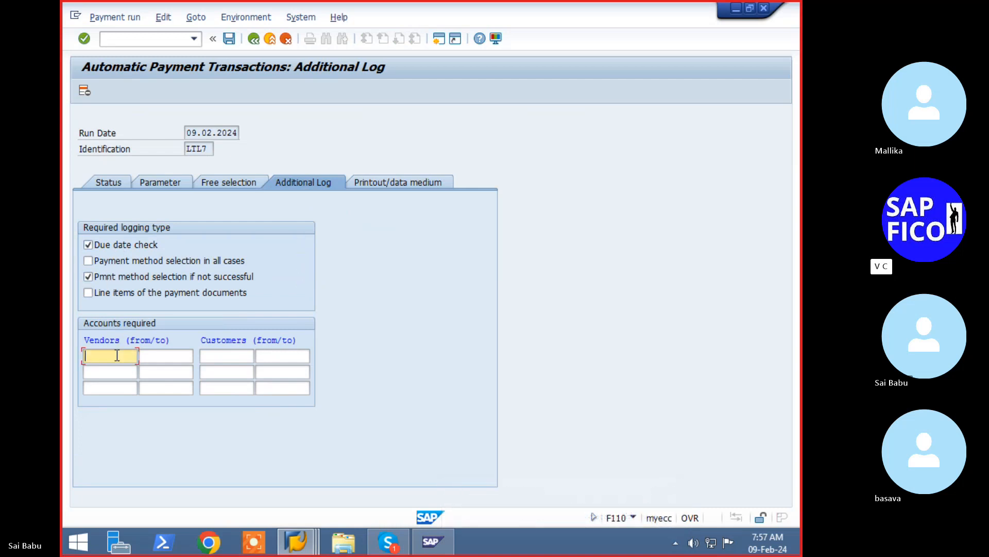
{"action": "key", "text": "Down"}
{"action": "key", "text": "Down"}
{"action": "key", "text": "Return"}
{"action": "type", "text": "2"}
{"action": "key", "text": "Down"}
{"action": "key", "text": "Down"}
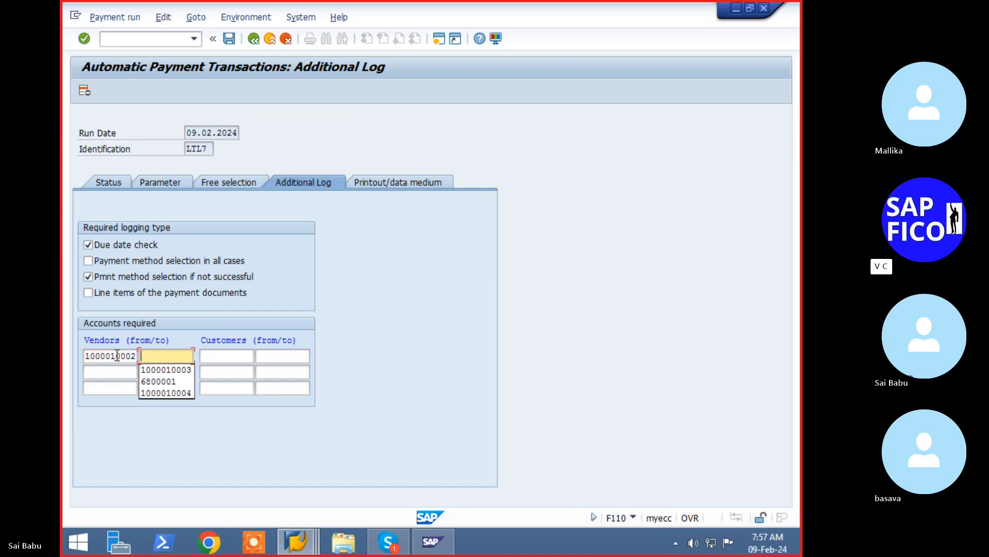
{"action": "key", "text": "Return"}
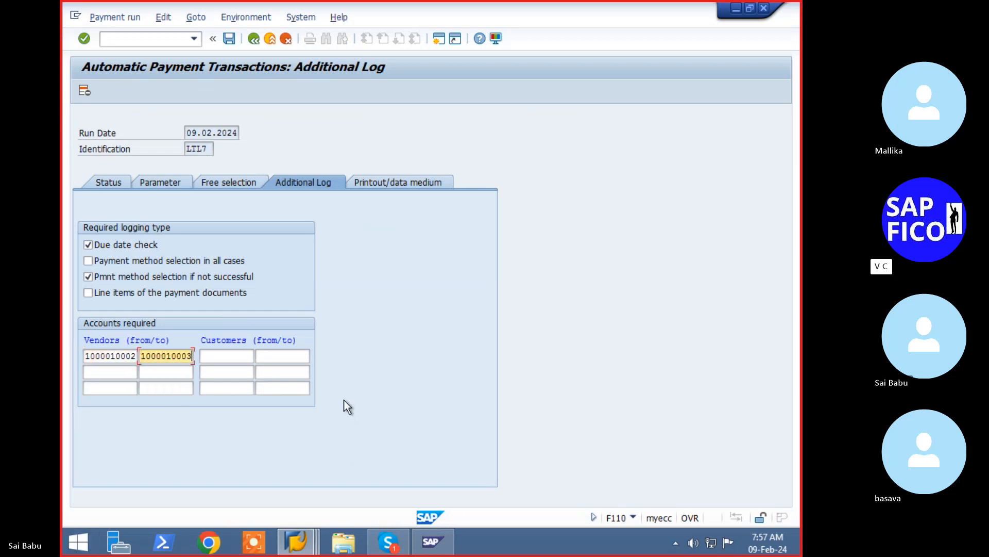
- For the first free selection criterion, choose Others and bring up the vendor master record fields
{"action": "left_click", "coordinate": [228, 184]}
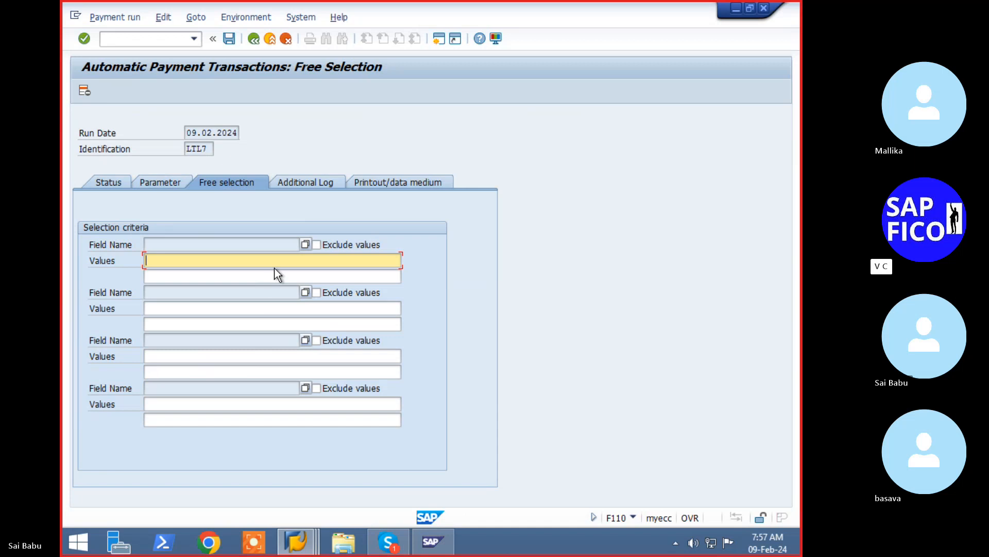
{"action": "left_click", "coordinate": [305, 245]}
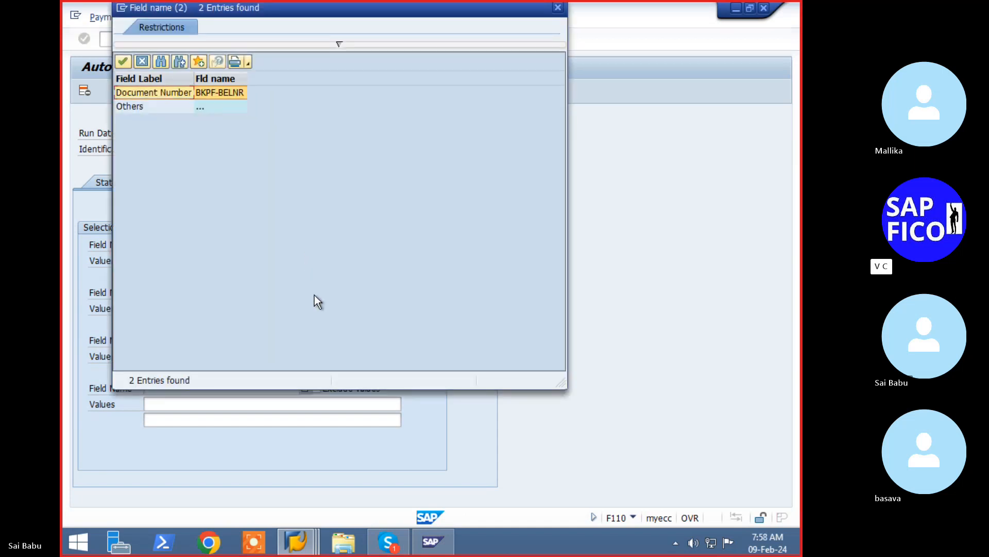
{"action": "double_click", "coordinate": [149, 109]}
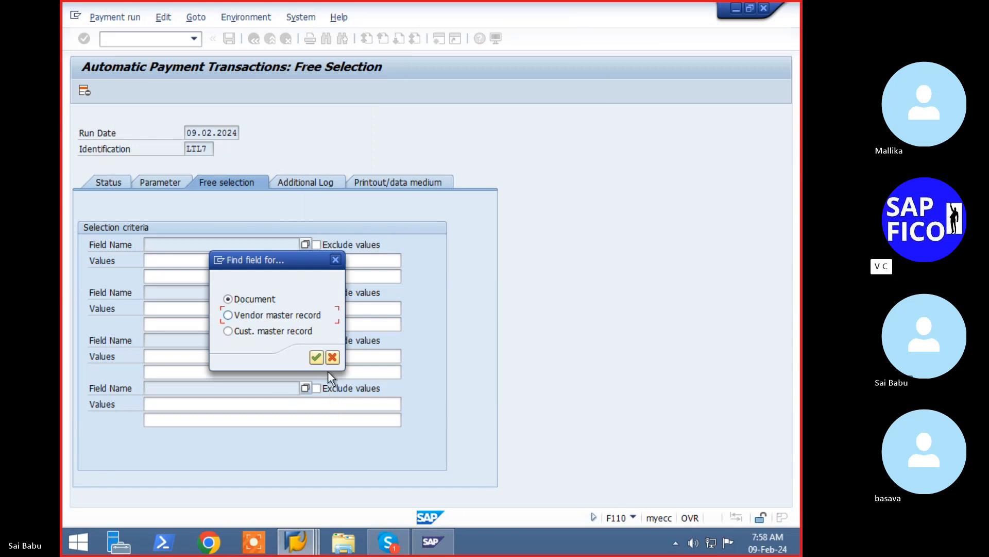
{"action": "left_click", "coordinate": [301, 316]}
{"action": "left_click", "coordinate": [317, 358]}
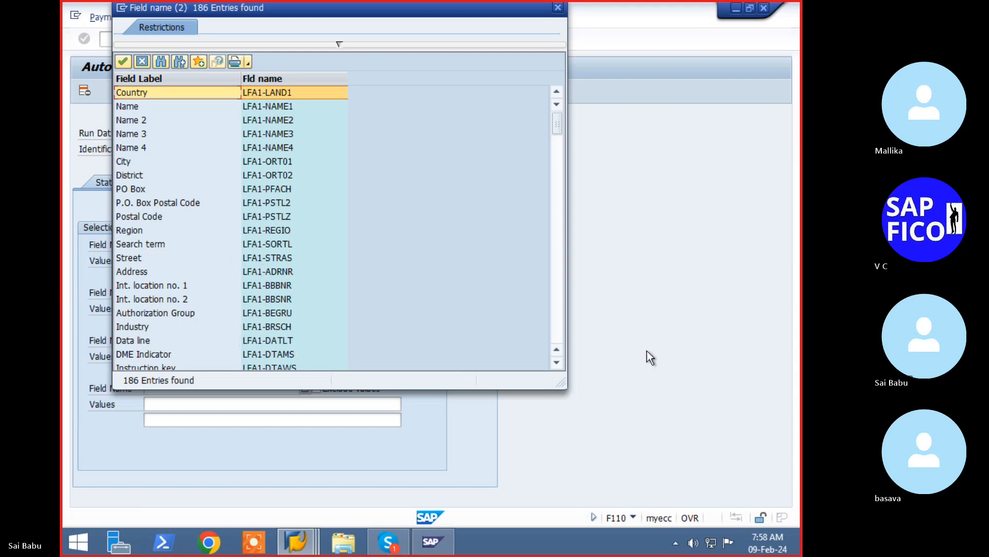
- Look through the vendor master record field names for the grouping key field to use as a selection criterion
{"action": "left_click", "coordinate": [557, 365]}
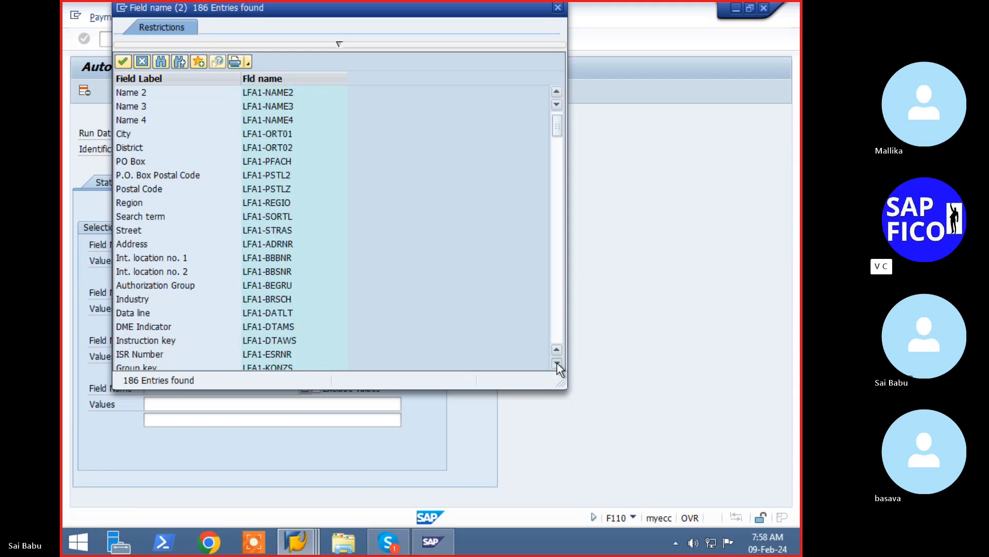
{"action": "left_click", "coordinate": [557, 365]}
{"action": "left_click", "coordinate": [557, 365]}
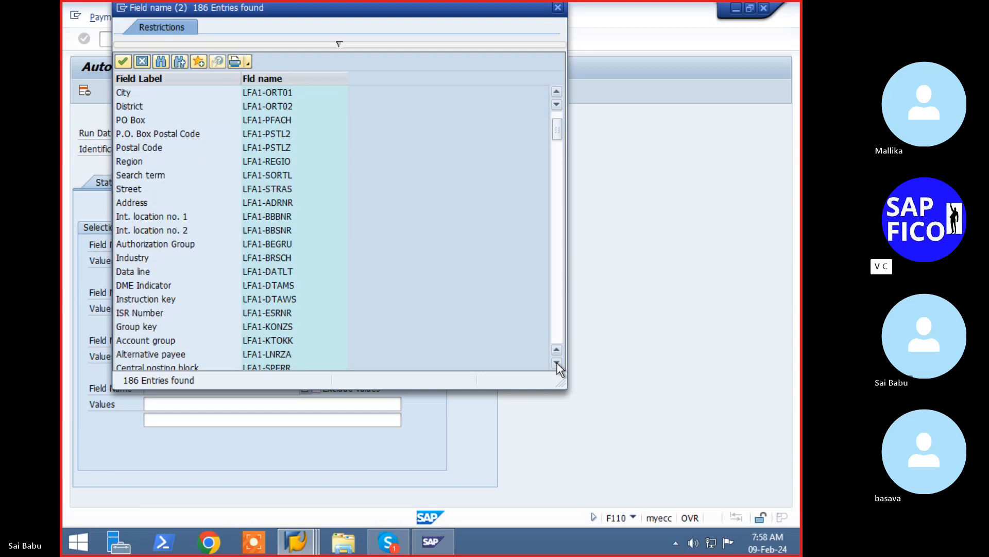
{"action": "left_click", "coordinate": [557, 362]}
{"action": "left_click", "coordinate": [557, 363]}
{"action": "left_click", "coordinate": [557, 363]}
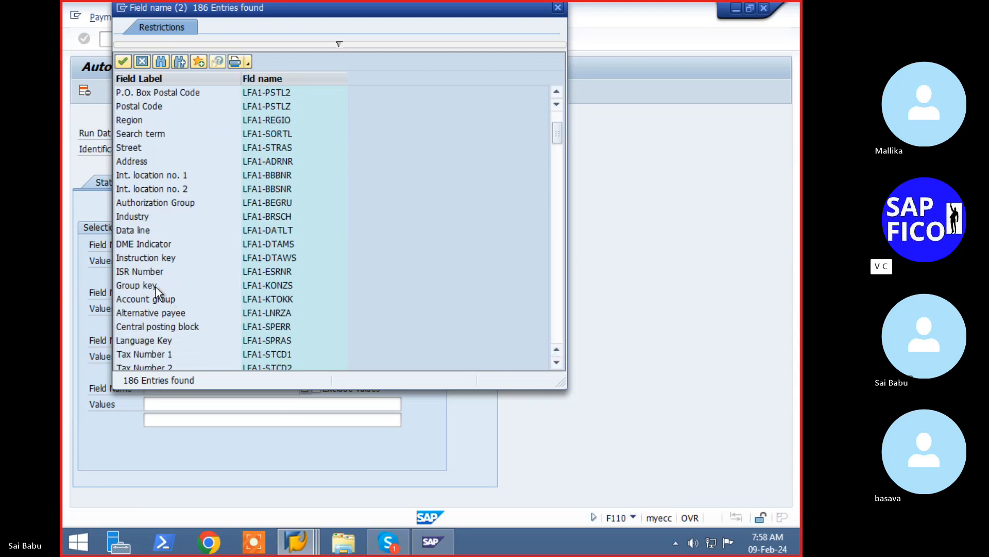
{"action": "left_click", "coordinate": [557, 364]}
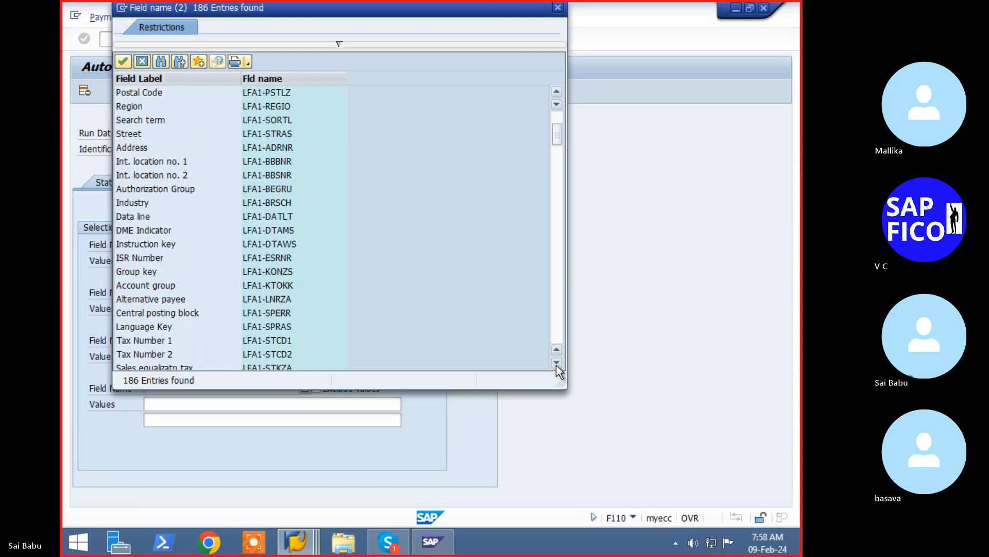
{"action": "left_click", "coordinate": [556, 364]}
{"action": "left_click", "coordinate": [557, 363]}
{"action": "left_click", "coordinate": [557, 364]}
{"action": "left_click", "coordinate": [557, 364]}
{"action": "left_click", "coordinate": [557, 364]}
{"action": "left_click", "coordinate": [556, 364]}
{"action": "left_click", "coordinate": [556, 365]}
{"action": "left_click", "coordinate": [556, 364]}
{"action": "left_click", "coordinate": [557, 364]}
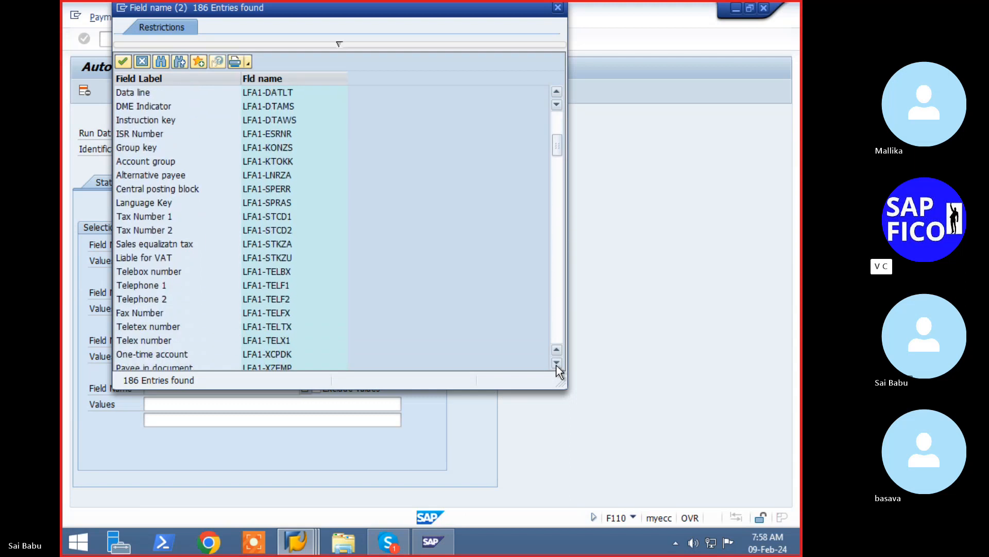
{"action": "left_click", "coordinate": [557, 363]}
{"action": "left_click", "coordinate": [557, 364]}
{"action": "left_click", "coordinate": [557, 364]}
{"action": "left_click", "coordinate": [557, 363]}
{"action": "left_click", "coordinate": [557, 364]}
{"action": "left_click", "coordinate": [557, 364]}
{"action": "left_click", "coordinate": [557, 364]}
{"action": "left_click", "coordinate": [557, 364]}
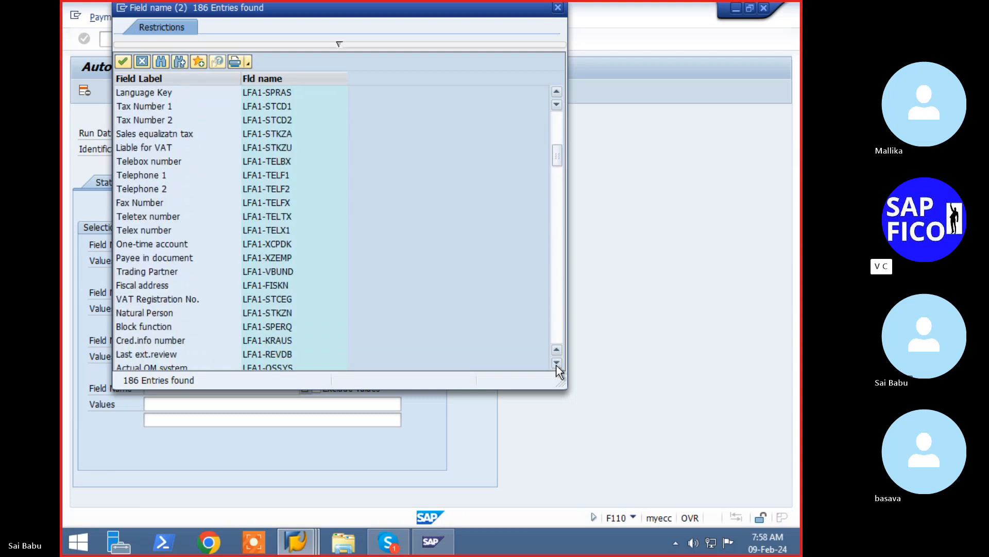
{"action": "left_click", "coordinate": [557, 364]}
{"action": "left_click", "coordinate": [557, 365]}
{"action": "left_click", "coordinate": [557, 363]}
{"action": "left_click", "coordinate": [557, 363]}
{"action": "left_click", "coordinate": [556, 365]}
{"action": "left_click", "coordinate": [556, 364]}
{"action": "left_click", "coordinate": [556, 364]}
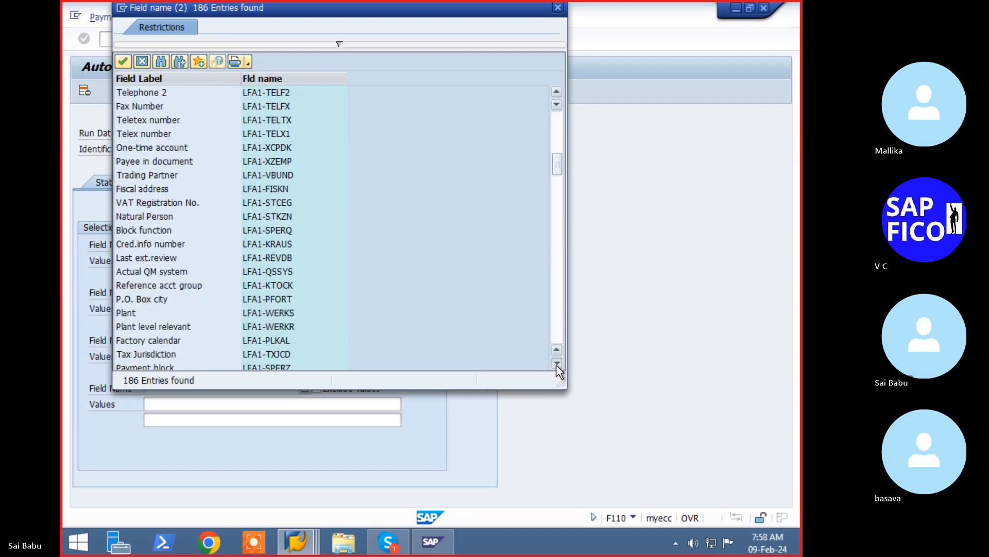
{"action": "left_click", "coordinate": [556, 364]}
{"action": "left_click", "coordinate": [556, 364]}
{"action": "left_click", "coordinate": [557, 364]}
{"action": "left_click", "coordinate": [557, 363]}
{"action": "left_click", "coordinate": [557, 364]}
{"action": "left_click", "coordinate": [557, 364]}
{"action": "left_click", "coordinate": [556, 364]}
{"action": "left_click", "coordinate": [557, 364]}
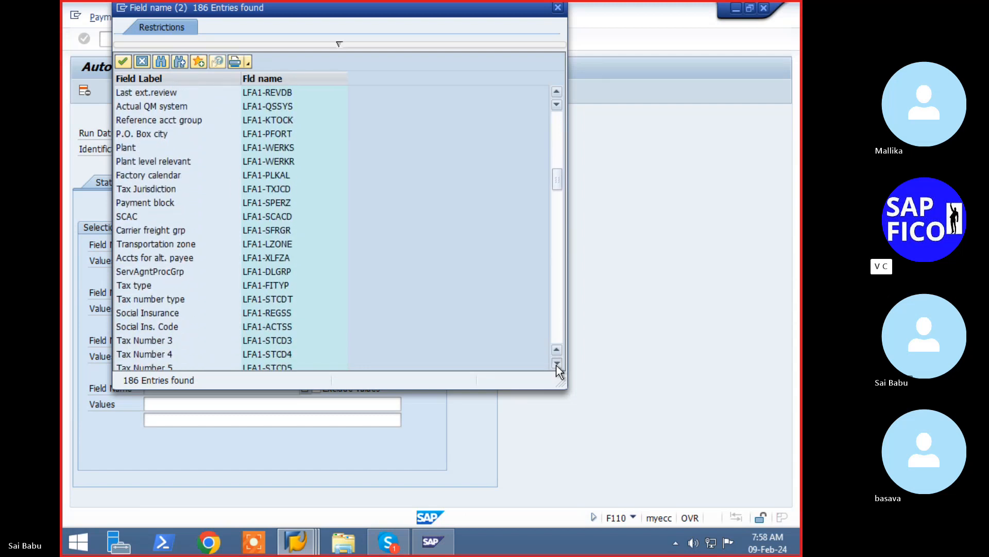
{"action": "left_click", "coordinate": [556, 364]}
{"action": "left_click", "coordinate": [557, 365]}
{"action": "left_click", "coordinate": [558, 365]}
{"action": "left_click", "coordinate": [557, 365]}
{"action": "left_click", "coordinate": [556, 364]}
{"action": "left_click", "coordinate": [557, 364]}
{"action": "left_click", "coordinate": [557, 364]}
{"action": "left_click", "coordinate": [557, 365]}
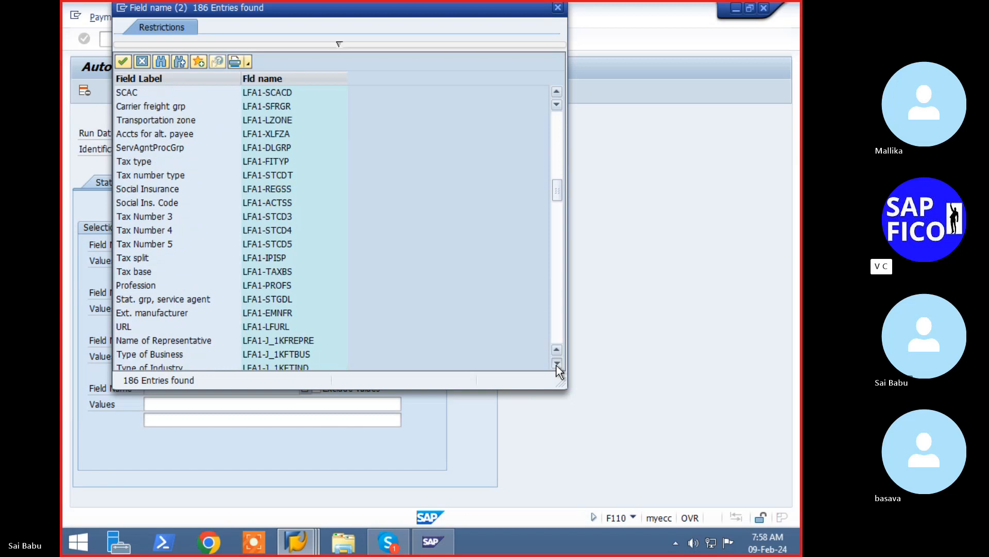
{"action": "left_click", "coordinate": [557, 364]}
{"action": "left_click", "coordinate": [557, 364]}
{"action": "left_click", "coordinate": [556, 364]}
{"action": "left_click", "coordinate": [557, 364]}
{"action": "left_click", "coordinate": [558, 364]}
{"action": "left_click", "coordinate": [556, 365]}
{"action": "left_click", "coordinate": [556, 364]}
{"action": "left_click", "coordinate": [556, 365]}
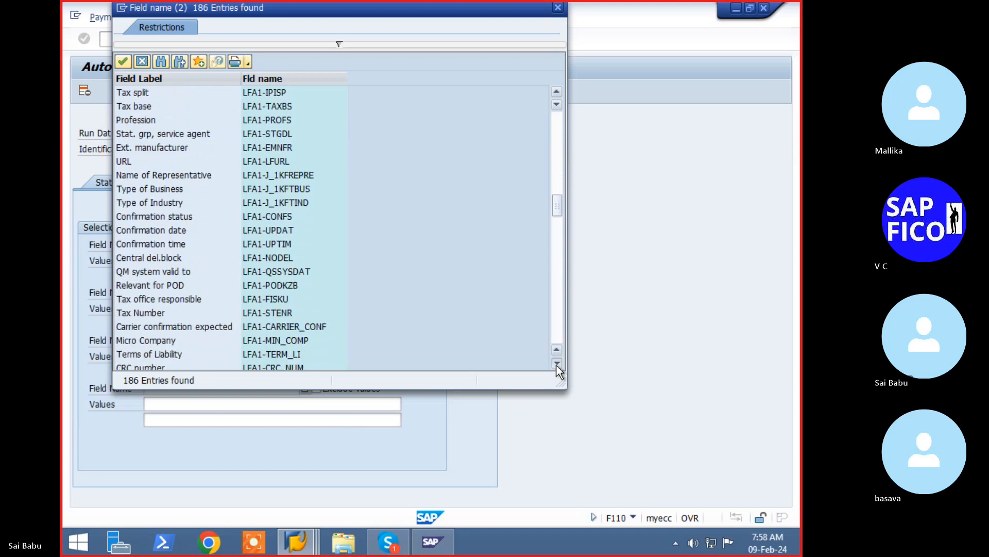
{"action": "left_click", "coordinate": [556, 364]}
{"action": "left_click", "coordinate": [557, 364]}
{"action": "left_click", "coordinate": [557, 365]}
{"action": "left_click", "coordinate": [557, 365]}
{"action": "left_click", "coordinate": [557, 364]}
{"action": "left_click", "coordinate": [557, 363]}
{"action": "left_click", "coordinate": [557, 364]}
{"action": "left_click", "coordinate": [557, 364]}
{"action": "left_click", "coordinate": [557, 364]}
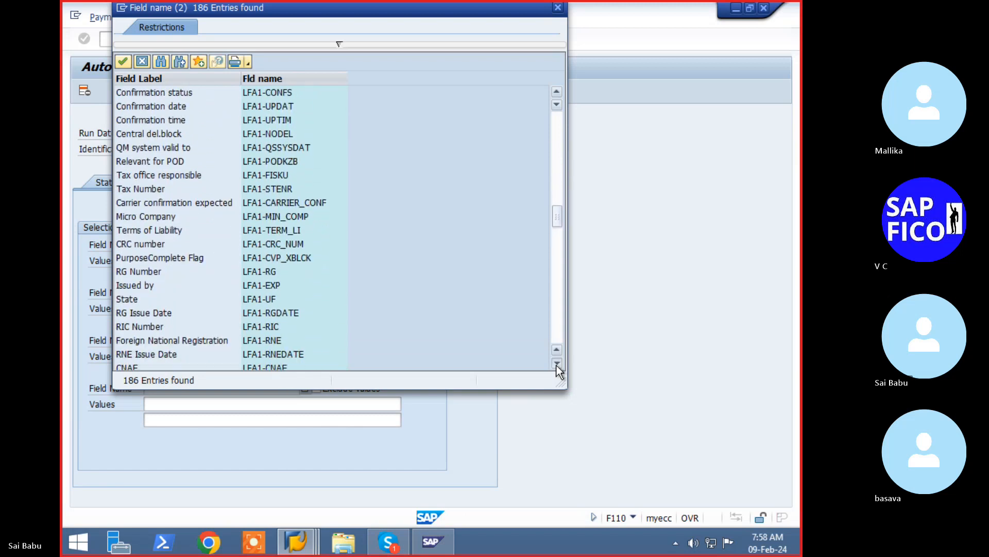
{"action": "left_click", "coordinate": [557, 364]}
{"action": "left_click", "coordinate": [557, 365]}
{"action": "left_click", "coordinate": [557, 365]}
{"action": "left_click", "coordinate": [556, 364]}
{"action": "left_click", "coordinate": [557, 365]}
{"action": "left_click", "coordinate": [557, 364]}
{"action": "left_click", "coordinate": [557, 365]}
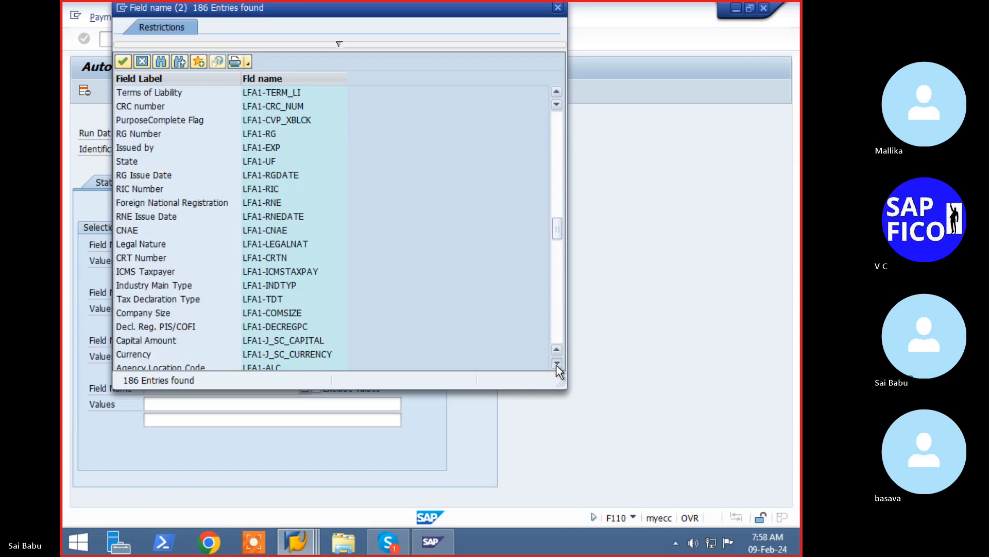
{"action": "left_click", "coordinate": [557, 363]}
{"action": "left_click", "coordinate": [556, 364]}
{"action": "left_click", "coordinate": [557, 363]}
{"action": "left_click", "coordinate": [557, 364]}
{"action": "left_click", "coordinate": [557, 364]}
{"action": "left_click", "coordinate": [556, 364]}
{"action": "left_click", "coordinate": [557, 365]}
{"action": "left_click", "coordinate": [557, 364]}
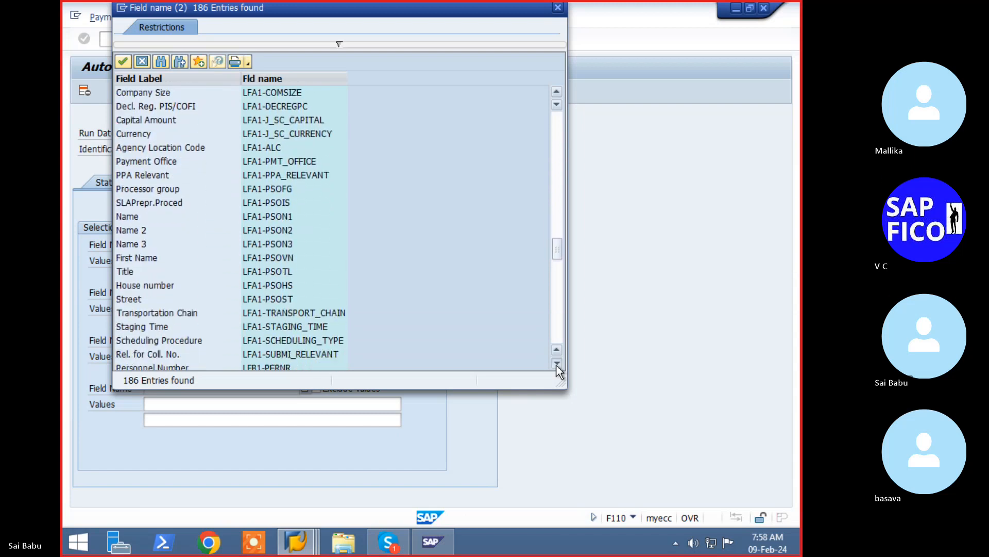
{"action": "left_click", "coordinate": [557, 364]}
{"action": "left_click", "coordinate": [556, 364]}
{"action": "left_click", "coordinate": [557, 364]}
{"action": "left_click", "coordinate": [557, 364]}
{"action": "left_click", "coordinate": [557, 364]}
{"action": "left_click", "coordinate": [557, 364]}
{"action": "left_click", "coordinate": [557, 363]}
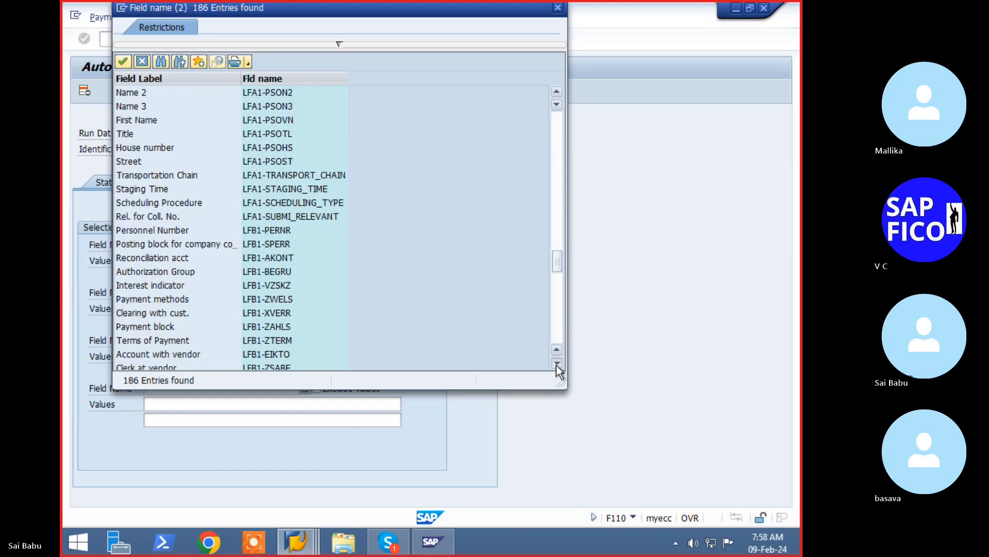
{"action": "left_click", "coordinate": [557, 364]}
{"action": "left_click", "coordinate": [557, 365]}
{"action": "left_click", "coordinate": [556, 365]}
{"action": "left_click", "coordinate": [556, 364]}
{"action": "left_click", "coordinate": [557, 364]}
{"action": "left_click", "coordinate": [557, 364]}
{"action": "left_click", "coordinate": [557, 365]}
{"action": "left_click", "coordinate": [557, 364]}
{"action": "left_click", "coordinate": [557, 364]}
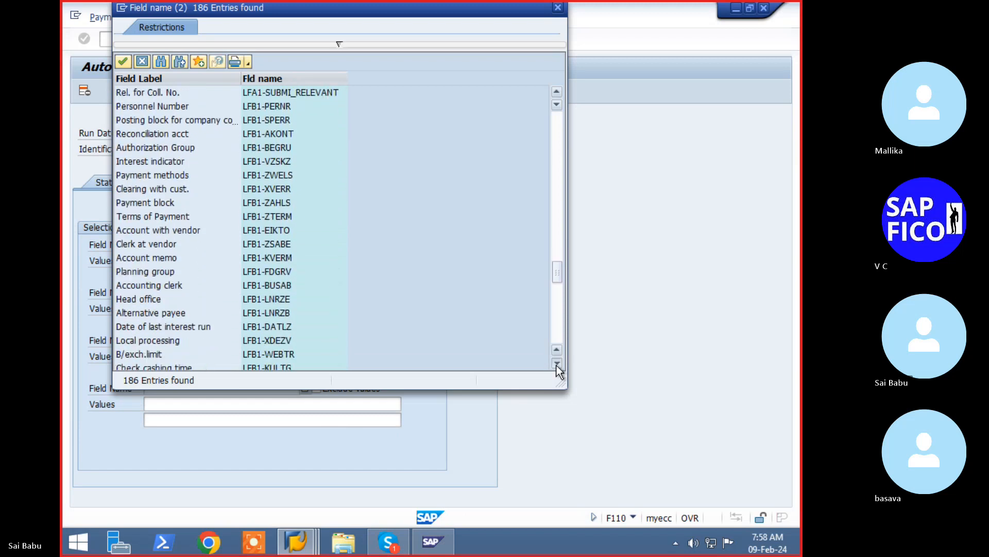
{"action": "left_click", "coordinate": [557, 363]}
{"action": "left_click", "coordinate": [557, 364]}
{"action": "left_click", "coordinate": [557, 364]}
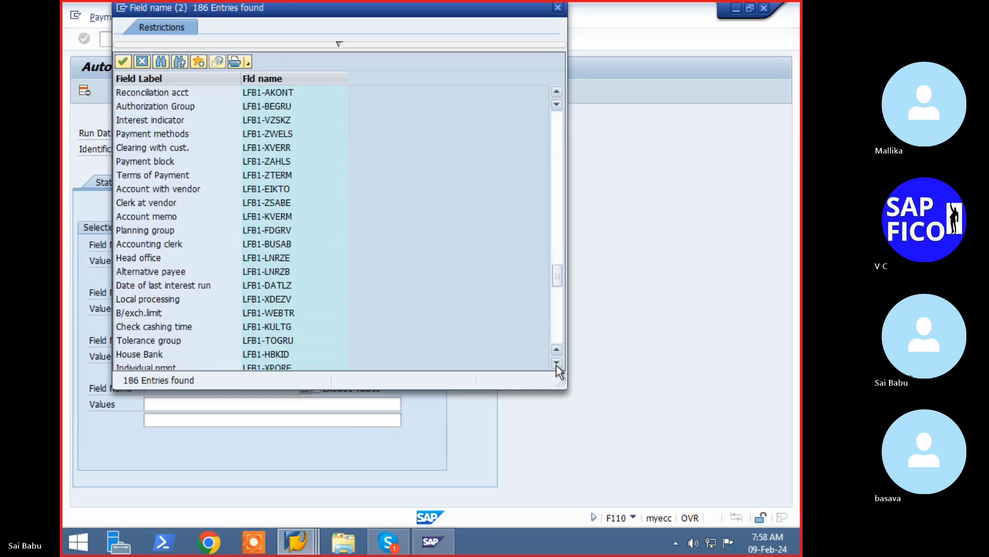
{"action": "left_click", "coordinate": [556, 365]}
{"action": "left_click", "coordinate": [557, 364]}
{"action": "left_click", "coordinate": [557, 365]}
{"action": "left_click", "coordinate": [557, 365]}
{"action": "left_click", "coordinate": [557, 364]}
{"action": "left_click", "coordinate": [558, 364]}
{"action": "left_click", "coordinate": [556, 365]}
{"action": "left_click", "coordinate": [556, 364]}
{"action": "left_click", "coordinate": [557, 364]}
{"action": "left_click", "coordinate": [557, 364]}
{"action": "left_click", "coordinate": [556, 364]}
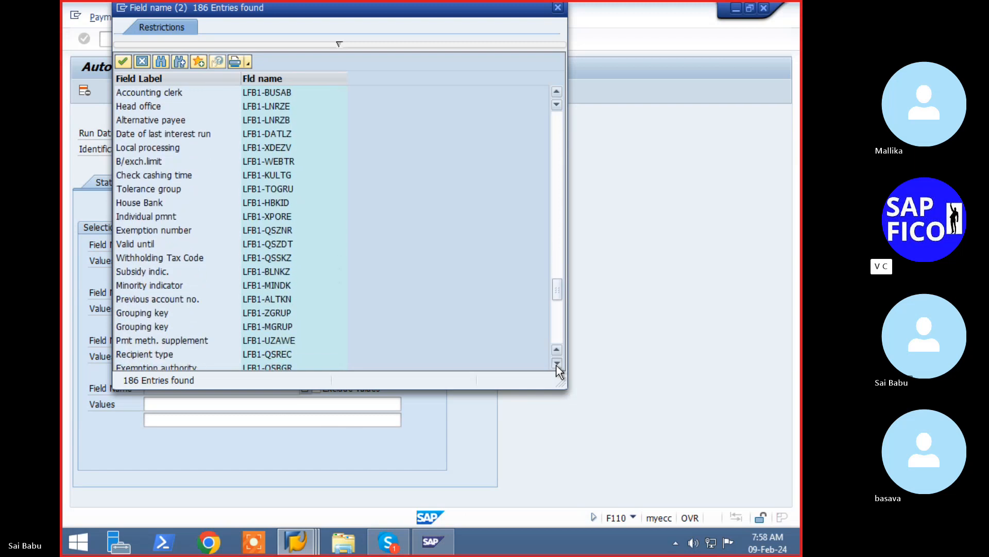
{"action": "left_click", "coordinate": [557, 364]}
{"action": "left_click", "coordinate": [557, 365]}
{"action": "left_click", "coordinate": [556, 364]}
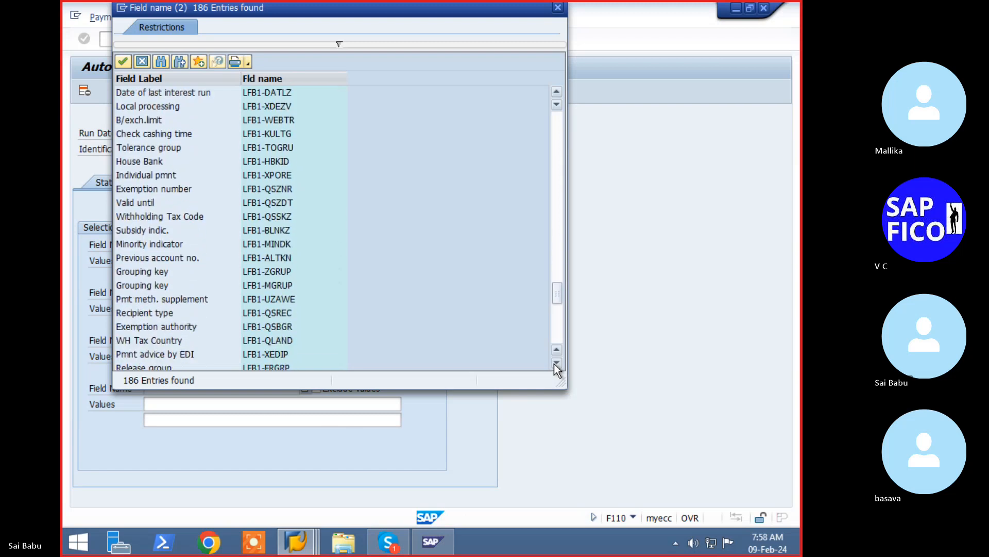
{"action": "left_click", "coordinate": [557, 364]}
{"action": "left_click", "coordinate": [557, 364]}
{"action": "left_click", "coordinate": [557, 365]}
{"action": "left_click", "coordinate": [556, 365]}
{"action": "double_click", "coordinate": [557, 365]}
{"action": "double_click", "coordinate": [557, 365]}
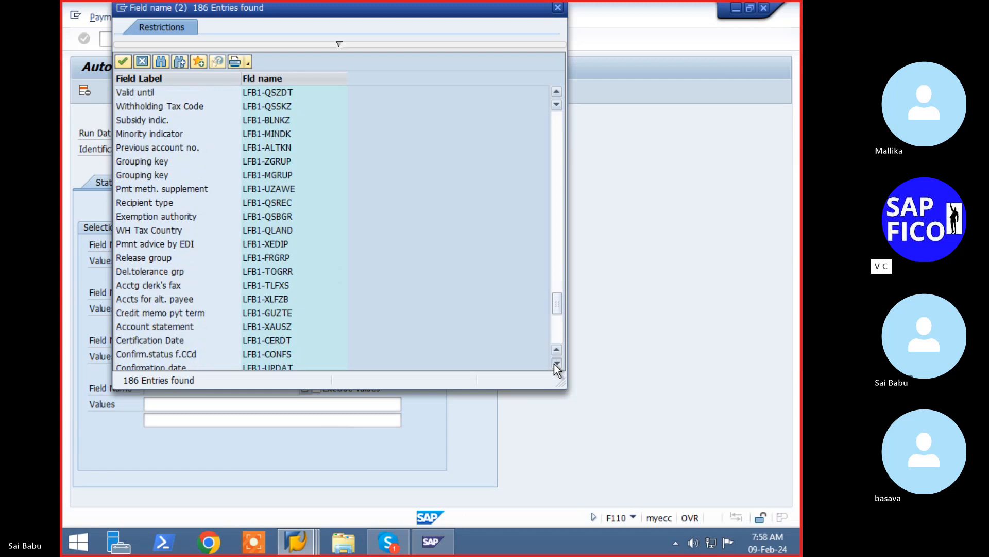
{"action": "double_click", "coordinate": [557, 363]}
{"action": "double_click", "coordinate": [556, 364]}
{"action": "left_click", "coordinate": [556, 364]}
{"action": "left_click", "coordinate": [557, 365]}
{"action": "left_click", "coordinate": [557, 363]}
{"action": "left_click", "coordinate": [557, 365]}
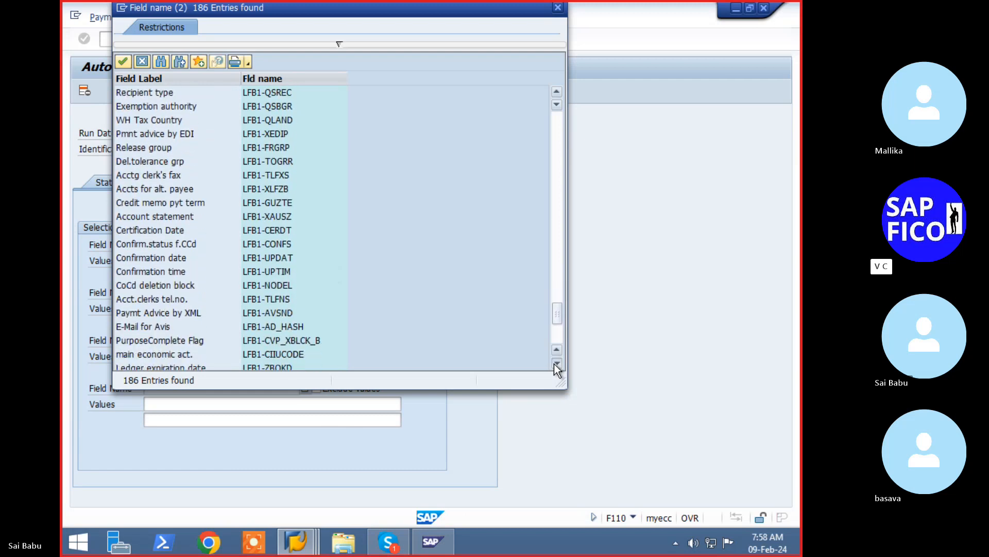
{"action": "left_click", "coordinate": [557, 364]}
{"action": "left_click", "coordinate": [557, 365]}
{"action": "left_click", "coordinate": [556, 364]}
{"action": "left_click", "coordinate": [557, 365]}
{"action": "left_click", "coordinate": [557, 364]}
{"action": "left_click", "coordinate": [556, 364]}
{"action": "left_click", "coordinate": [557, 364]}
{"action": "left_click", "coordinate": [557, 363]}
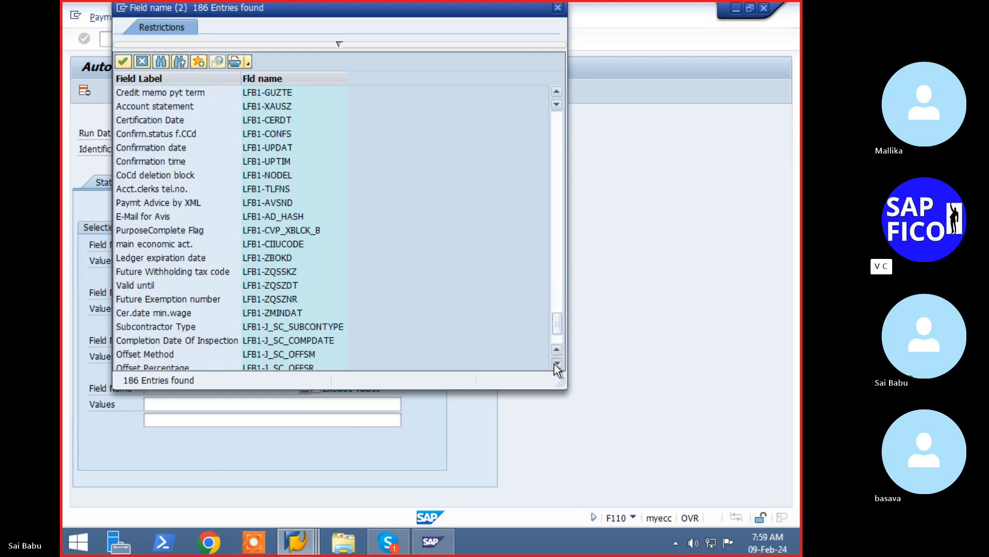
{"action": "left_click", "coordinate": [557, 364]}
{"action": "left_click", "coordinate": [557, 365]}
{"action": "left_click", "coordinate": [557, 364]}
{"action": "left_click", "coordinate": [557, 363]}
{"action": "left_click", "coordinate": [557, 364]}
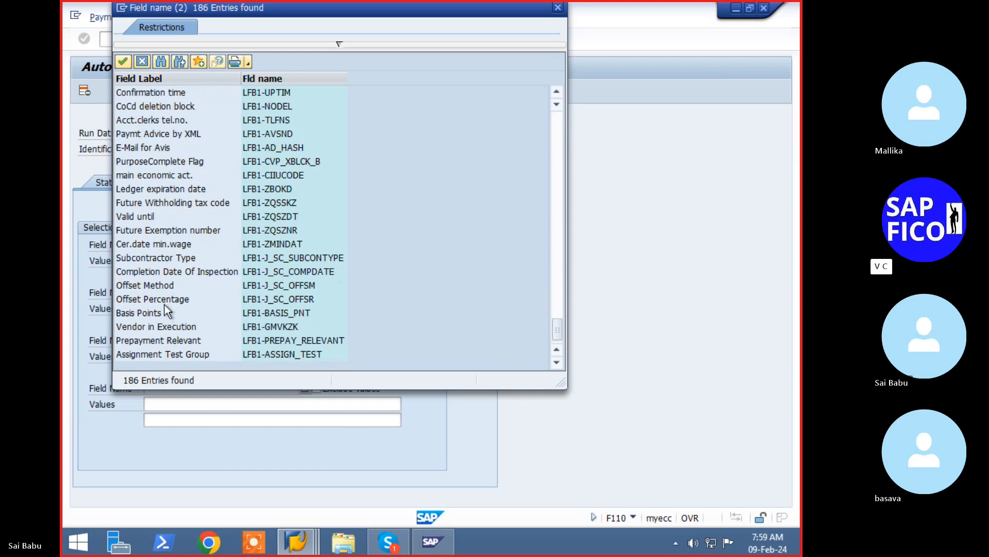
{"action": "scroll", "coordinate": [154, 282], "scroll_direction": "up", "scroll_amount": 6}
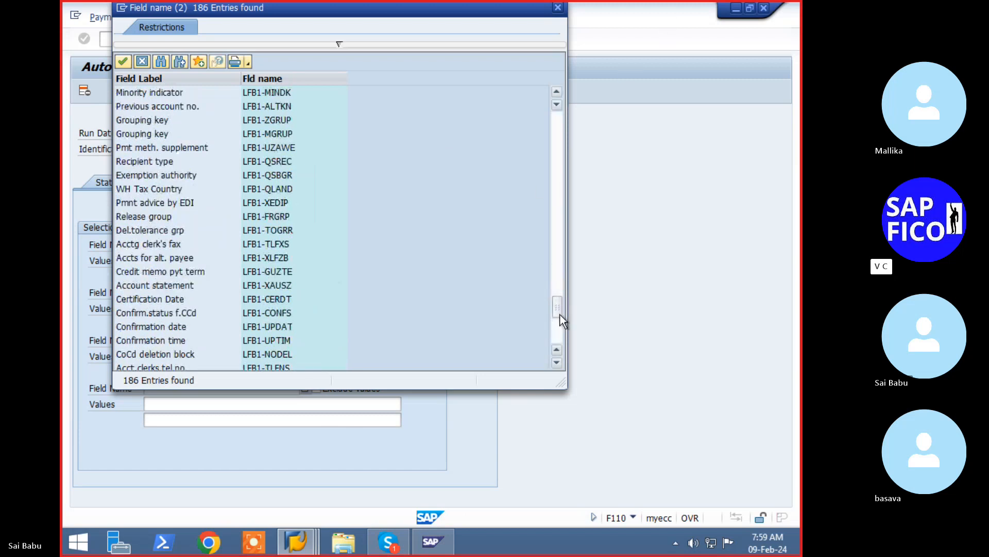
{"action": "left_click_drag", "start_coordinate": [560, 315], "coordinate": [564, 122]}
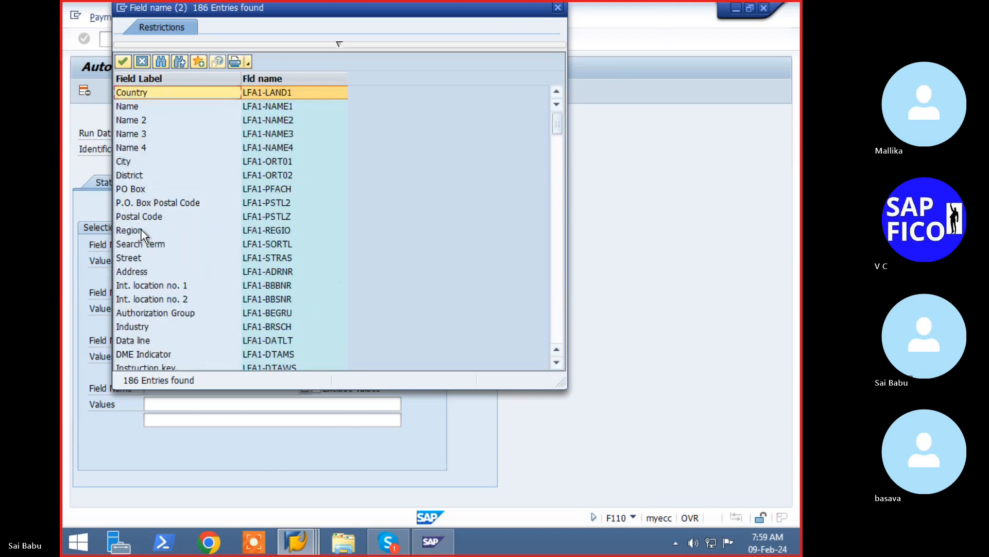
{"action": "left_click", "coordinate": [557, 362]}
{"action": "left_click", "coordinate": [557, 362]}
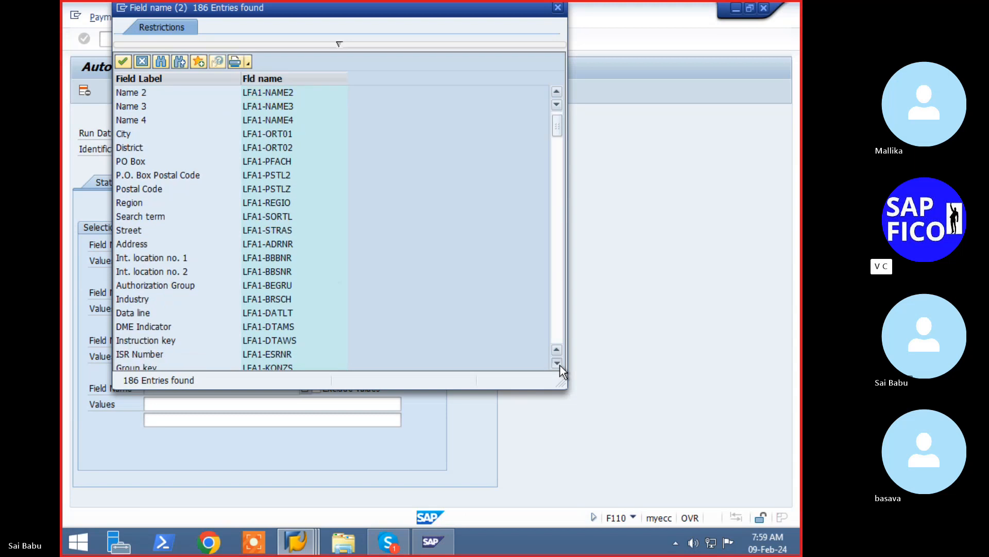
- Choose the Group key field (LFA1-KONZS) as the first free selection criterion
{"action": "left_click", "coordinate": [557, 362]}
{"action": "left_click", "coordinate": [557, 363]}
{"action": "left_click", "coordinate": [557, 363]}
{"action": "left_click", "coordinate": [128, 328]}
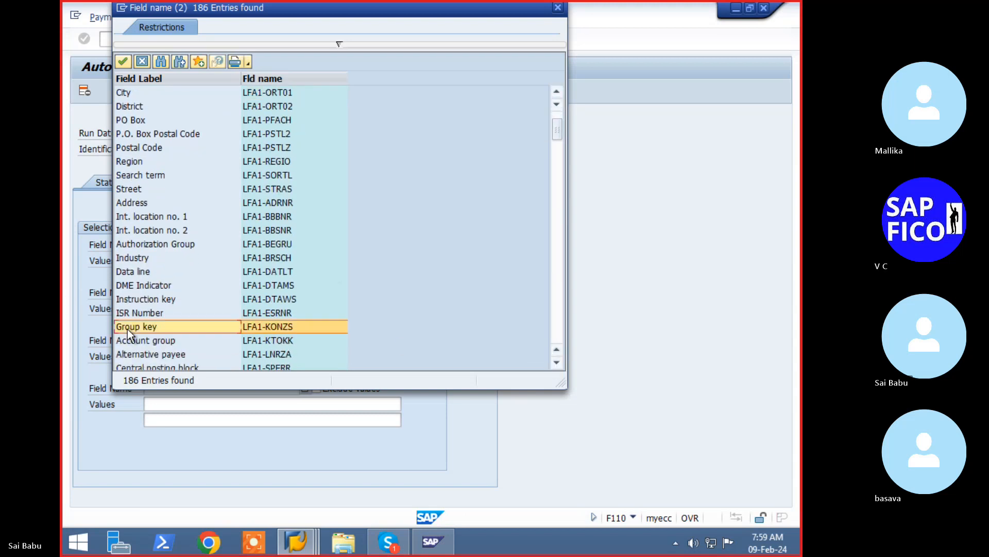
{"action": "double_click", "coordinate": [153, 328]}
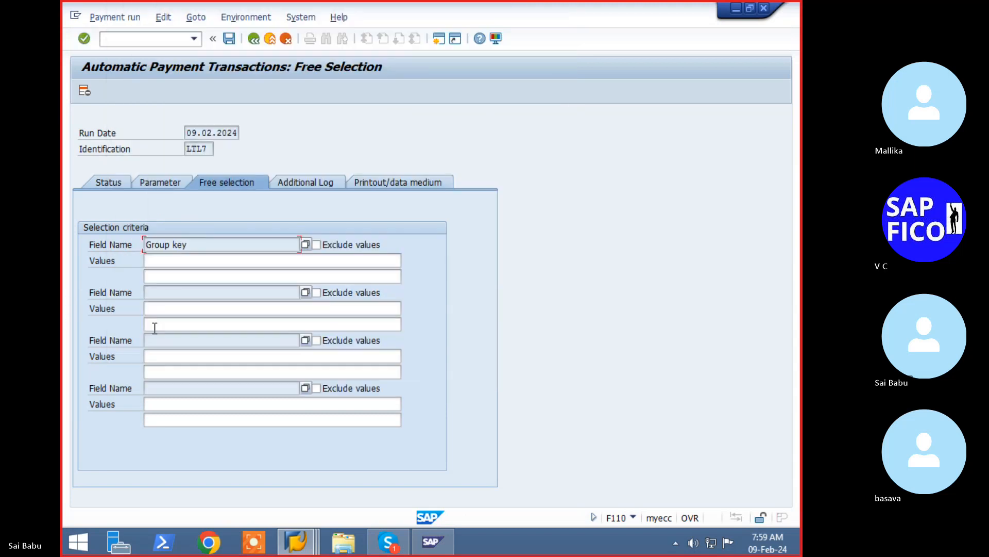
- Set the first criterion's value to 01 and mark it to exclude values
{"action": "left_click", "coordinate": [230, 262]}
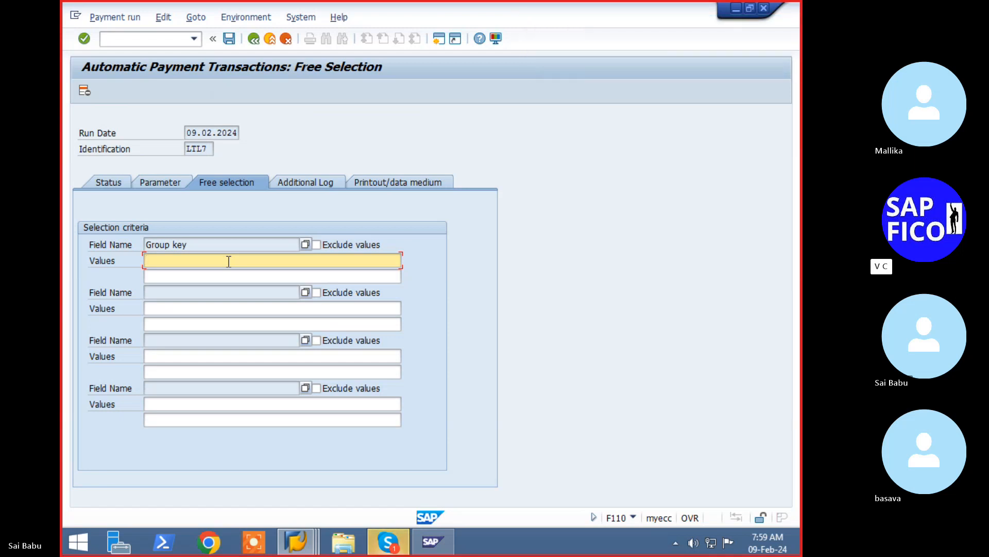
{"action": "type", "text": "01"}
{"action": "left_click", "coordinate": [317, 245]}
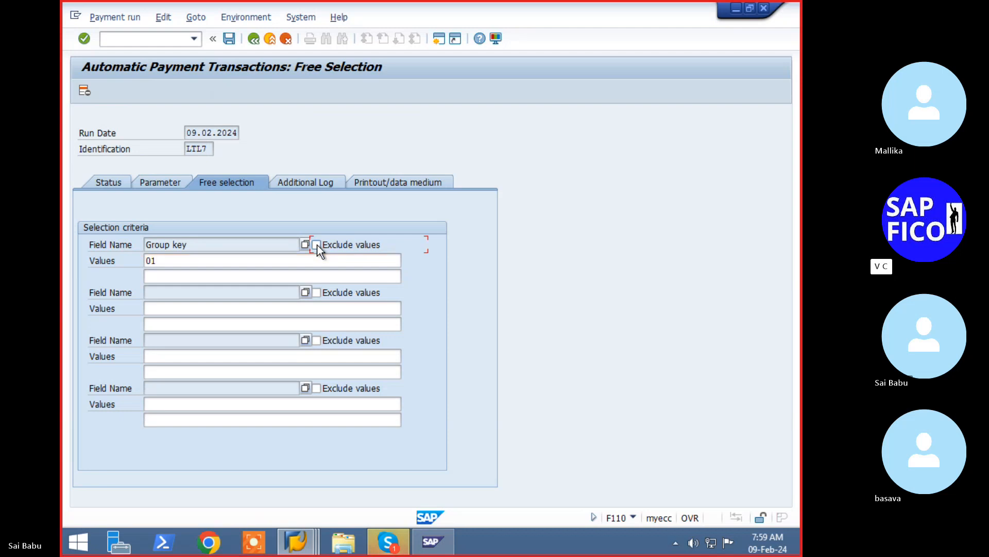
{"action": "left_click", "coordinate": [318, 245]}
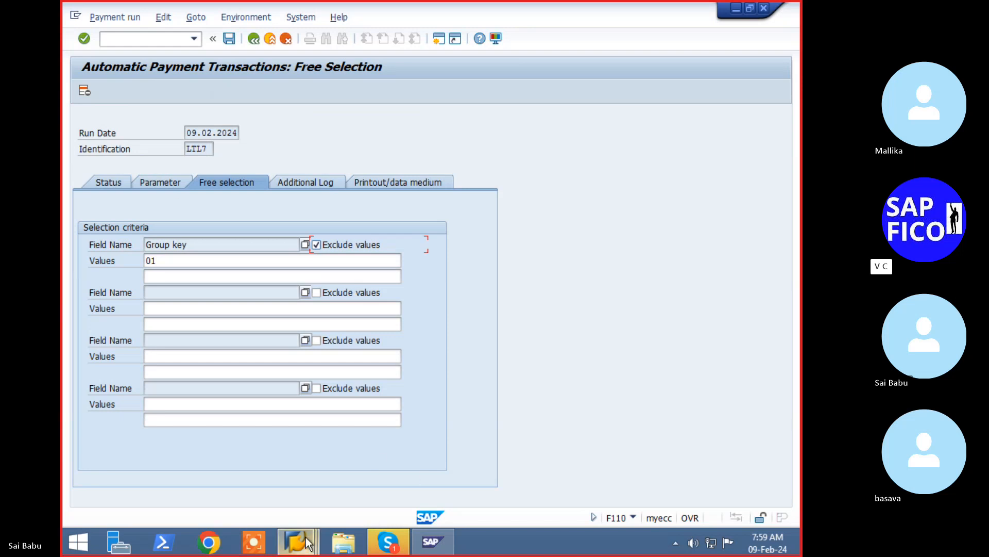
- Switch to the vendor change session and show Astha Corporation Pvt Ltd's payment transactions to check its grouping key
{"action": "mouse_move", "coordinate": [305, 537]}
{"action": "left_click", "coordinate": [313, 482]}
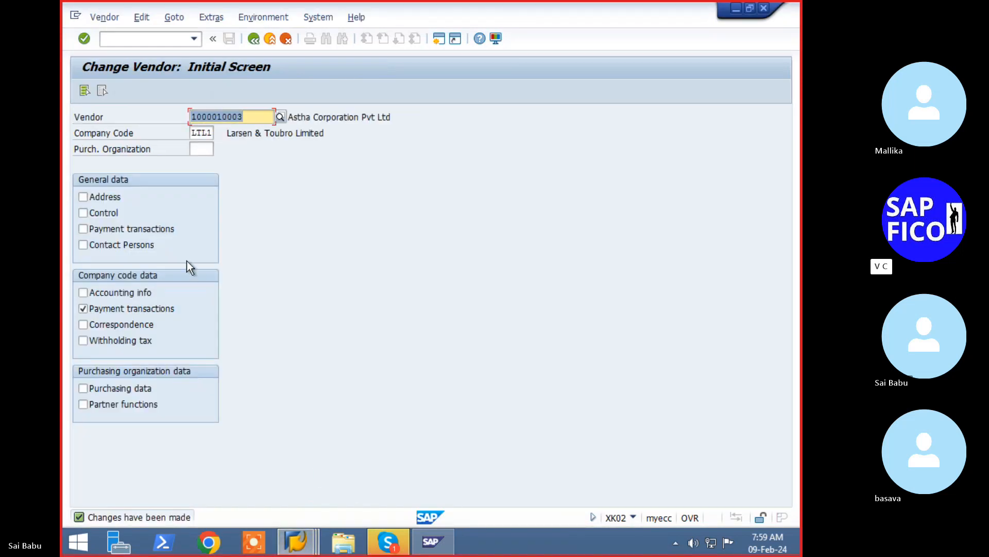
{"action": "key", "text": "Return"}
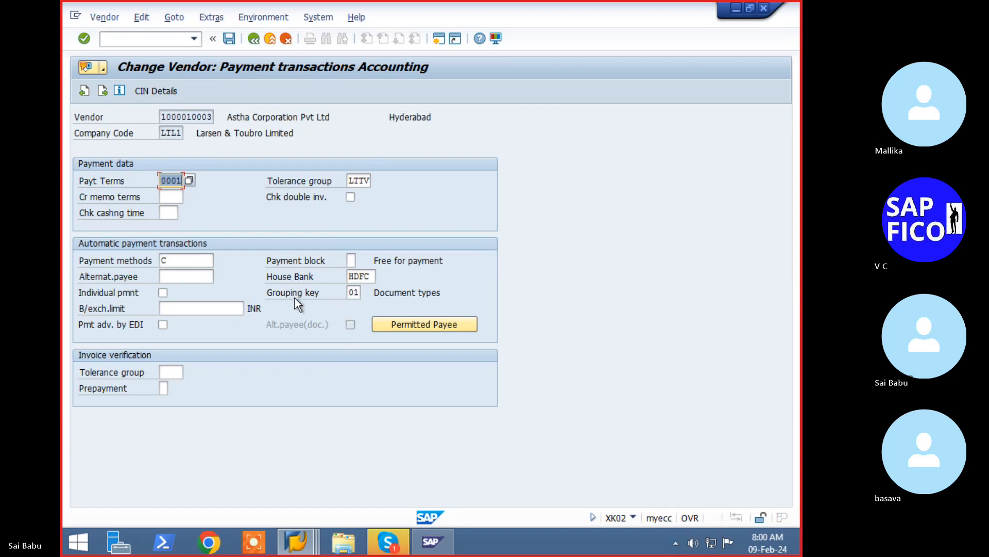
- Unmute the microphone in the Skype call and return to the payment run's free selection in SAP
{"action": "left_click", "coordinate": [387, 541]}
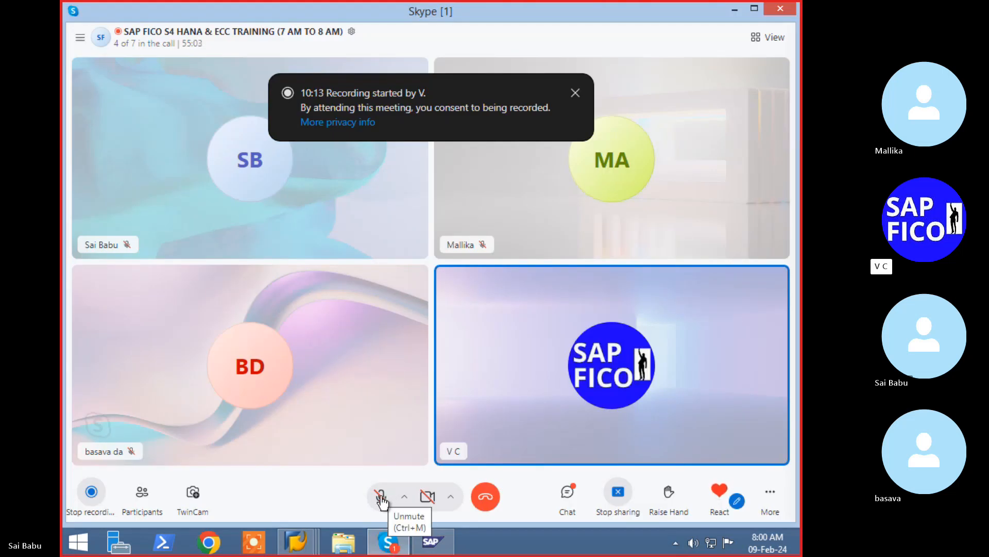
{"action": "left_click", "coordinate": [381, 498]}
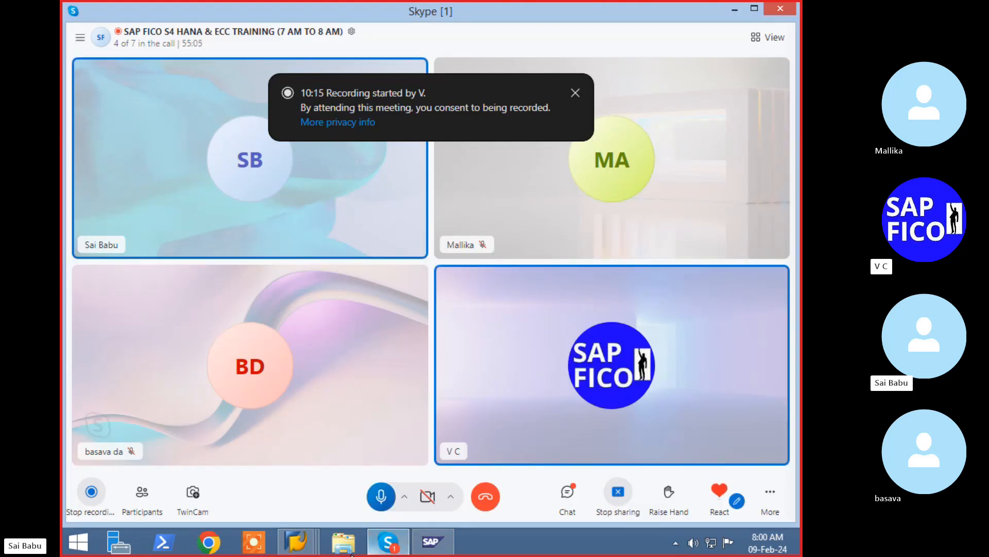
{"action": "mouse_move", "coordinate": [309, 551]}
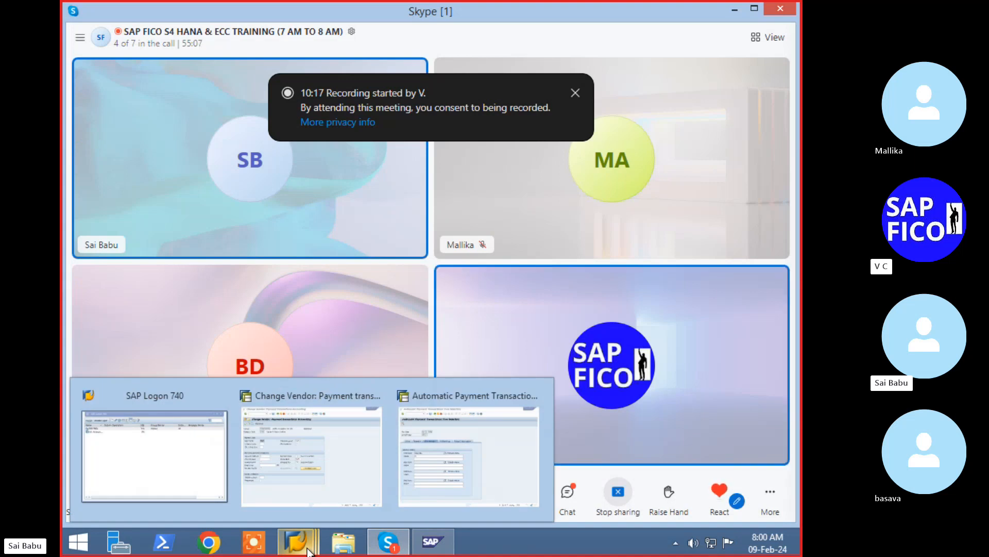
{"action": "left_click", "coordinate": [307, 547]}
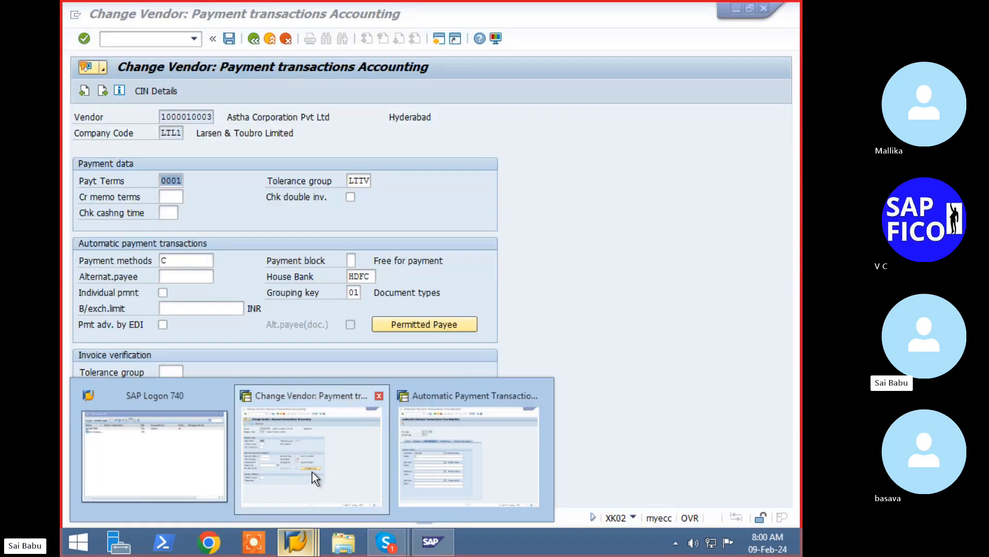
{"action": "left_click", "coordinate": [311, 471]}
{"action": "left_click", "coordinate": [292, 541]}
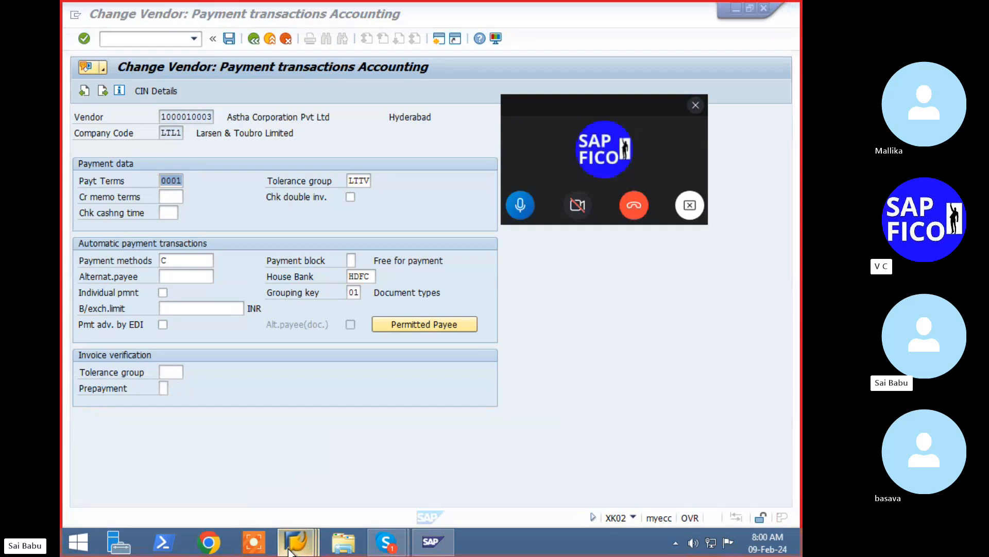
{"action": "left_click", "coordinate": [436, 470]}
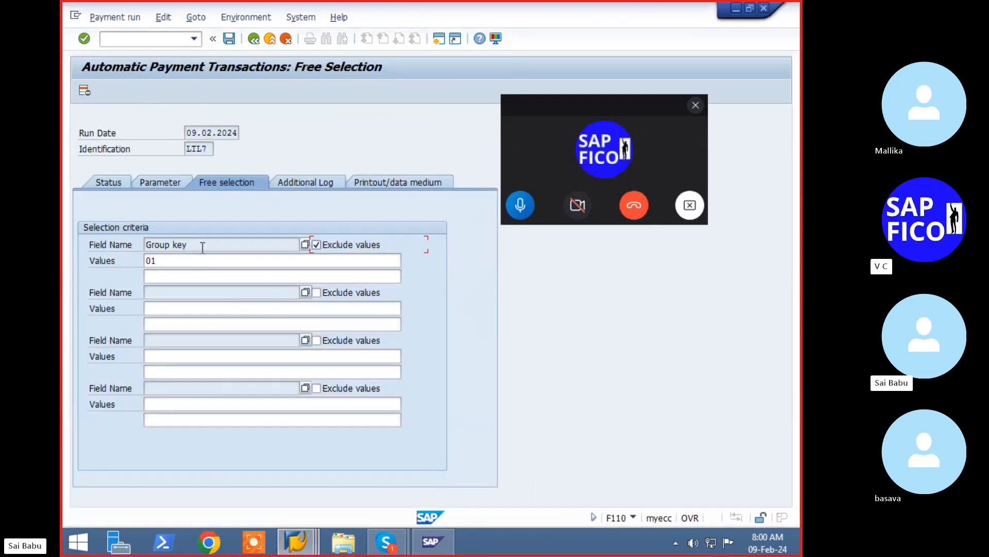
- Mute the microphone in the Skype call and switch back to the automatic payment run
{"action": "left_click", "coordinate": [386, 545]}
{"action": "left_click", "coordinate": [359, 467]}
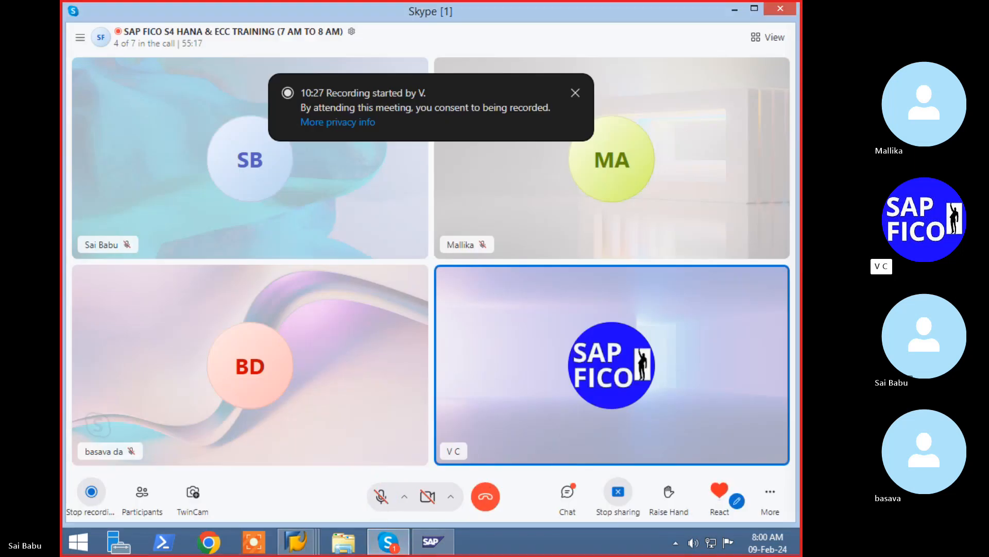
{"action": "left_click", "coordinate": [433, 542]}
{"action": "left_click", "coordinate": [435, 474]}
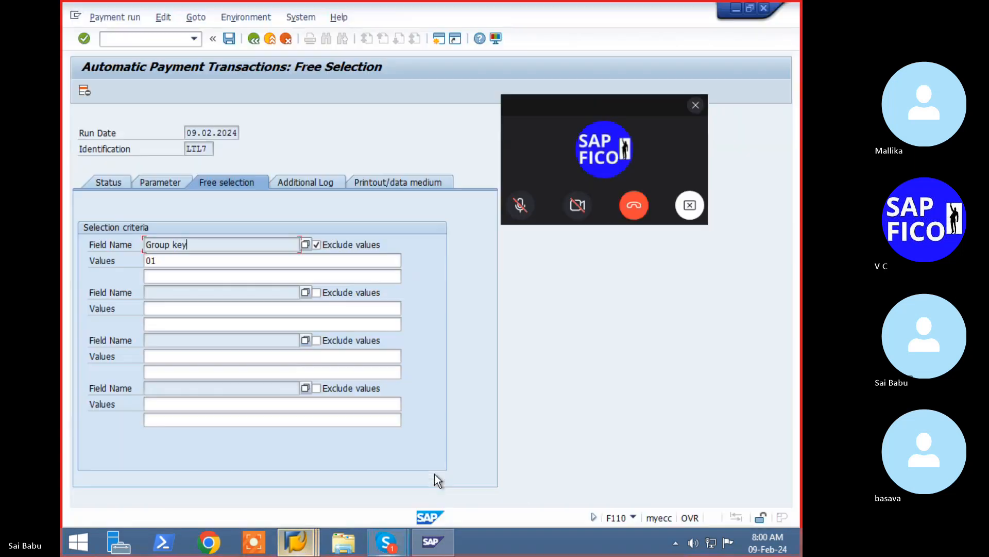
- For the first free selection criterion, choose Others again and list the vendor master record fields
{"action": "left_click", "coordinate": [305, 244]}
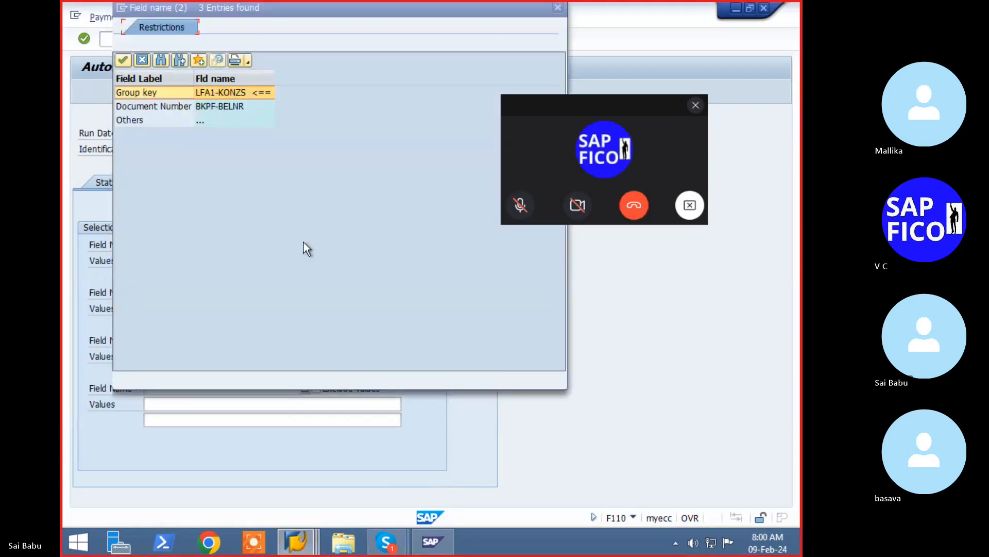
{"action": "left_click", "coordinate": [131, 120]}
{"action": "left_click", "coordinate": [229, 314]}
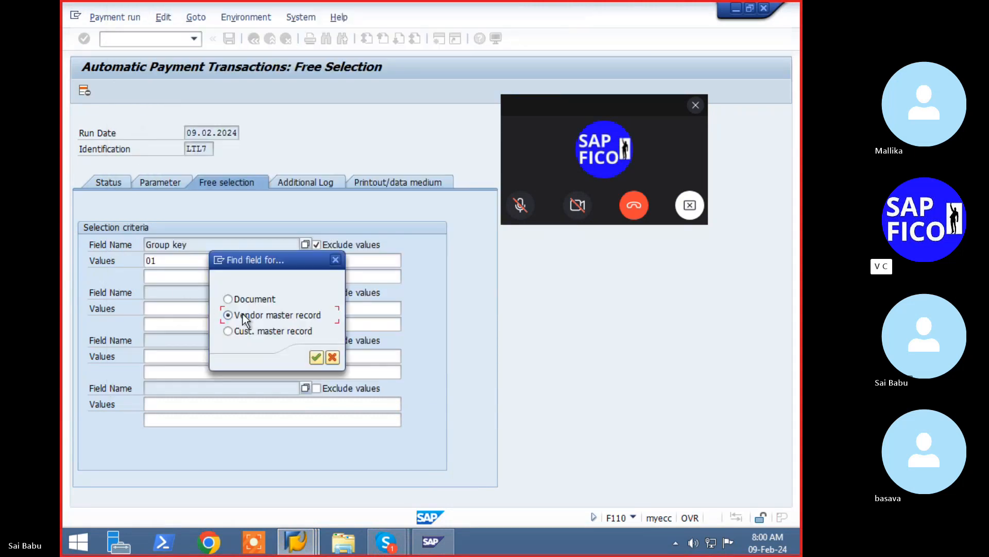
{"action": "left_click", "coordinate": [318, 356]}
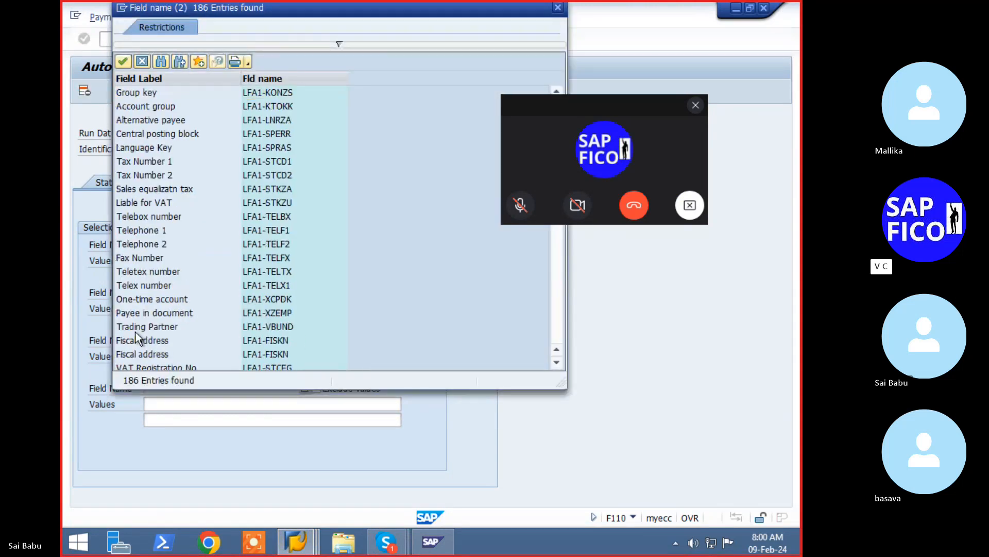
- Look through the vendor master record fields for the one holding the payment grouping key
{"action": "scroll", "coordinate": [137, 332], "scroll_direction": "down", "scroll_amount": 5}
{"action": "scroll", "coordinate": [129, 301], "scroll_direction": "up", "scroll_amount": 10}
{"action": "left_click", "coordinate": [172, 298]}
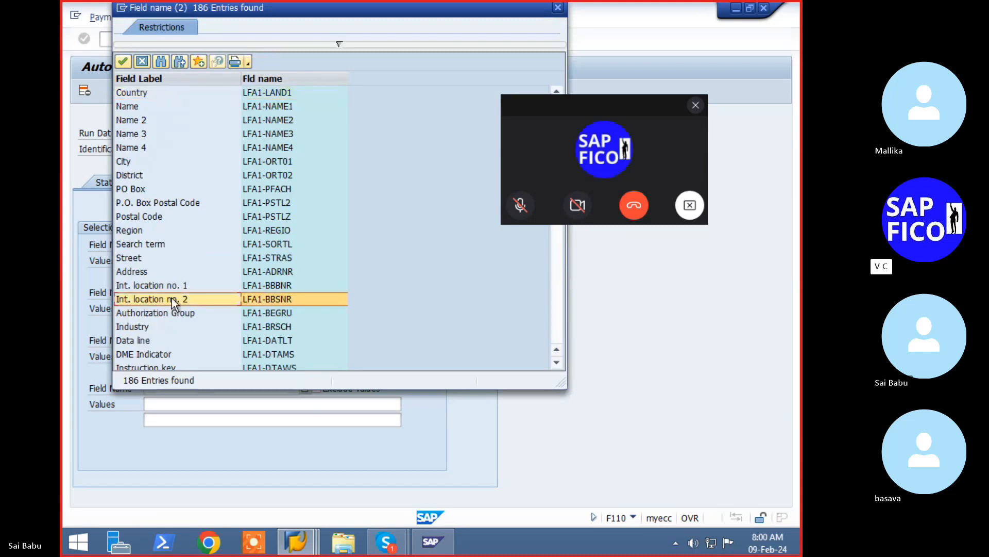
{"action": "key", "text": "Down"}
{"action": "key", "text": "Down"}
{"action": "key", "text": "Down"}
{"action": "key", "text": "Down"}
{"action": "key", "text": "Down"}
{"action": "key", "text": "Down"}
{"action": "key", "text": "Down"}
{"action": "key", "text": "Down"}
{"action": "key", "text": "Down"}
{"action": "key", "text": "Down"}
{"action": "key", "text": "Down"}
{"action": "key", "text": "Down"}
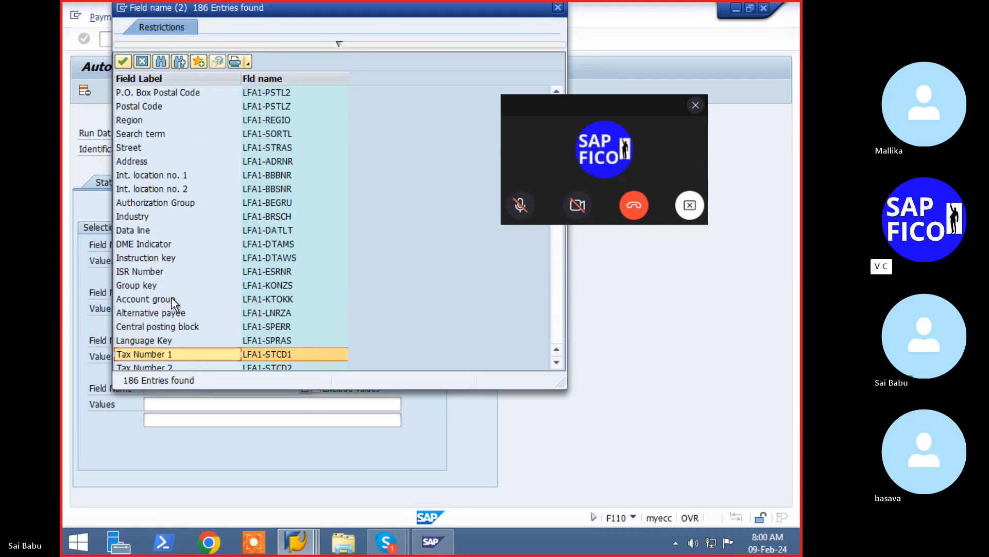
{"action": "key", "text": "Down"}
{"action": "key", "text": "Down"}
{"action": "key", "text": "Down"}
{"action": "key", "text": "Down"}
{"action": "key", "text": "Down"}
{"action": "key", "text": "Down"}
{"action": "key", "text": "Down"}
{"action": "key", "text": "Down"}
{"action": "key", "text": "Down"}
{"action": "key", "text": "Down"}
{"action": "key", "text": "Down"}
{"action": "key", "text": "Down"}
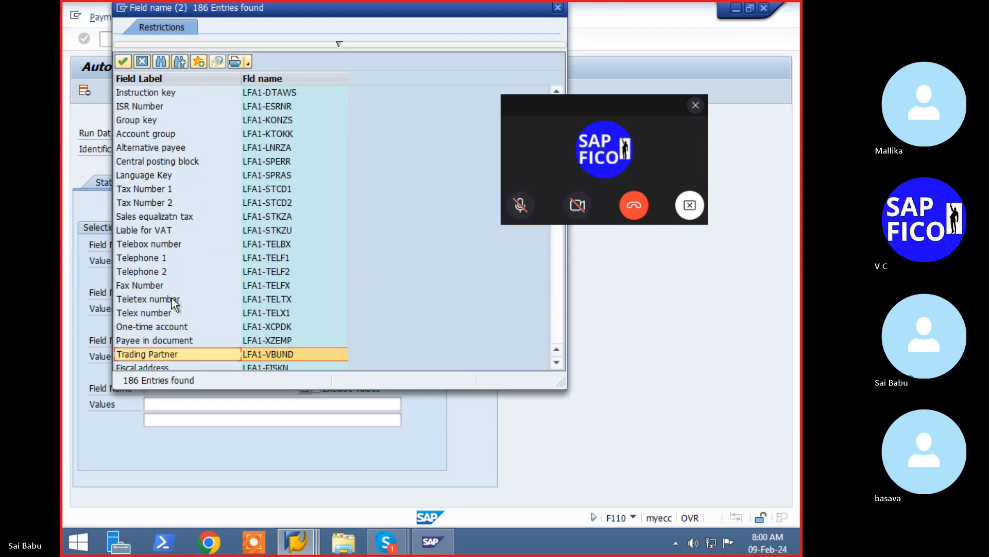
{"action": "key", "text": "Down"}
{"action": "key", "text": "Down"}
{"action": "key", "text": "Down"}
{"action": "key", "text": "Down"}
{"action": "key", "text": "Down"}
{"action": "key", "text": "Down"}
{"action": "key", "text": "Down"}
{"action": "key", "text": "Down"}
{"action": "key", "text": "Down"}
{"action": "key", "text": "Down"}
{"action": "key", "text": "Down"}
{"action": "key", "text": "Down"}
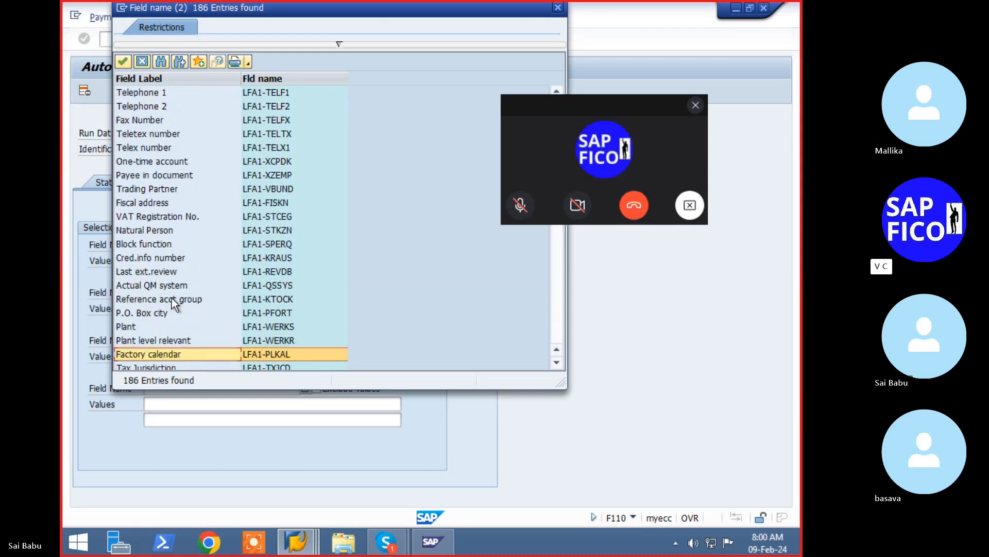
{"action": "key", "text": "Down"}
{"action": "key", "text": "Down"}
{"action": "key", "text": "Down"}
{"action": "key", "text": "Down"}
{"action": "key", "text": "Down"}
{"action": "key", "text": "Down"}
{"action": "key", "text": "Down"}
{"action": "key", "text": "Down"}
{"action": "key", "text": "Down"}
{"action": "key", "text": "Down"}
{"action": "key", "text": "Down"}
{"action": "key", "text": "Down"}
{"action": "key", "text": "Down"}
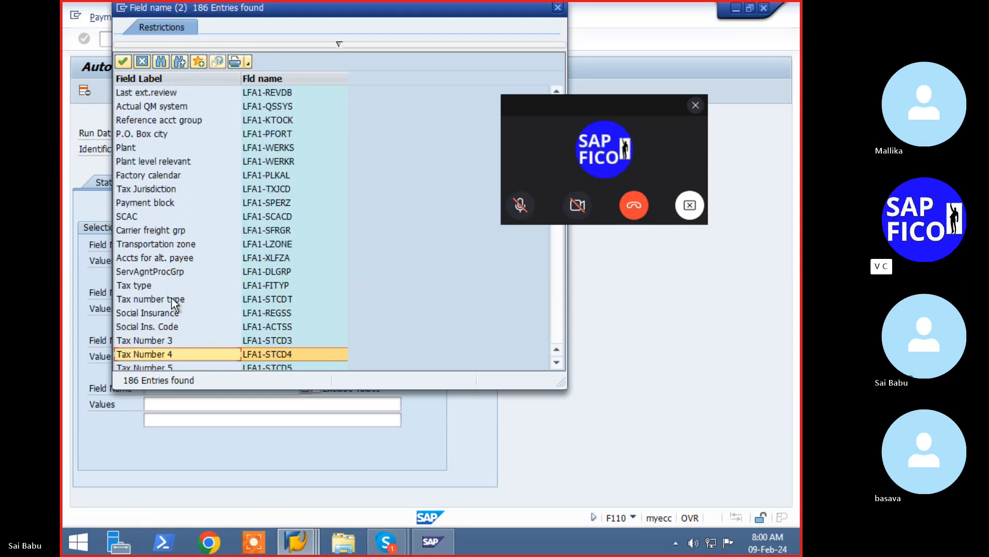
{"action": "key", "text": "Down"}
{"action": "key", "text": "Down"}
{"action": "key", "text": "Down"}
{"action": "key", "text": "Down"}
{"action": "key", "text": "Down"}
{"action": "key", "text": "Down"}
{"action": "key", "text": "Down"}
{"action": "key", "text": "Down"}
{"action": "key", "text": "Down"}
{"action": "key", "text": "Down"}
{"action": "key", "text": "Down"}
{"action": "key", "text": "Down"}
{"action": "key", "text": "Down"}
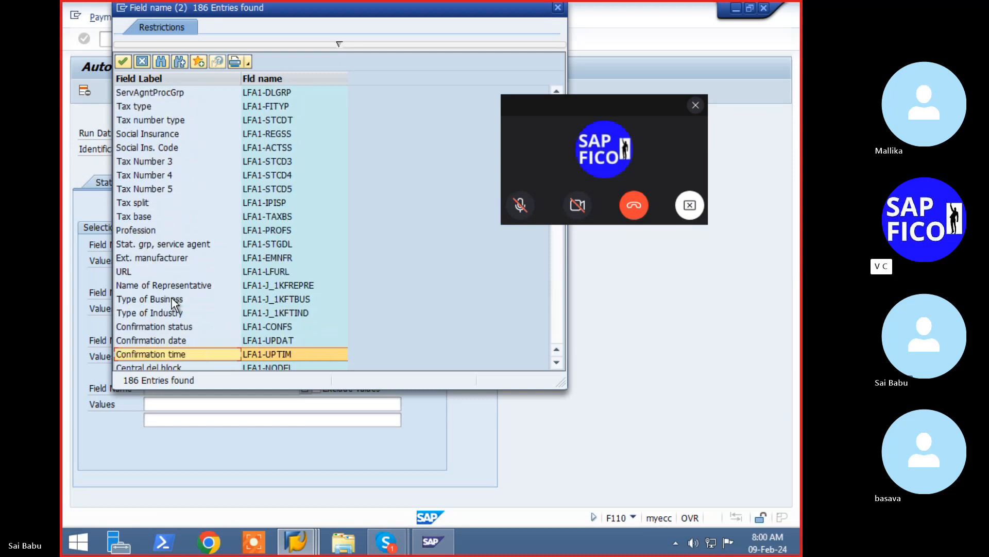
- Find GROUPING in the field list and choose Grouping key (LFB1-ZGRUP) as the first selection criterion
{"action": "left_click", "coordinate": [165, 63]}
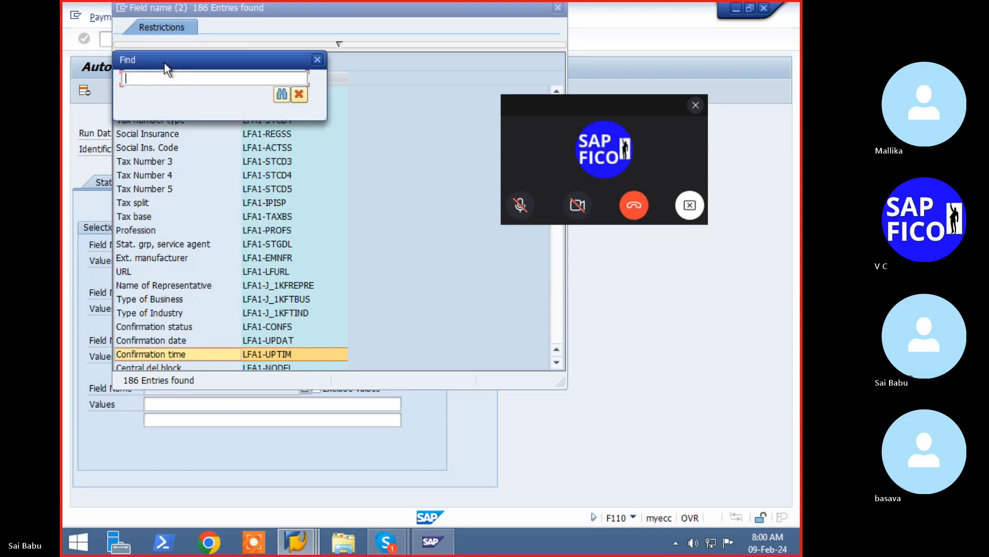
{"action": "type", "text": "GROUPING"}
{"action": "key", "text": "Return"}
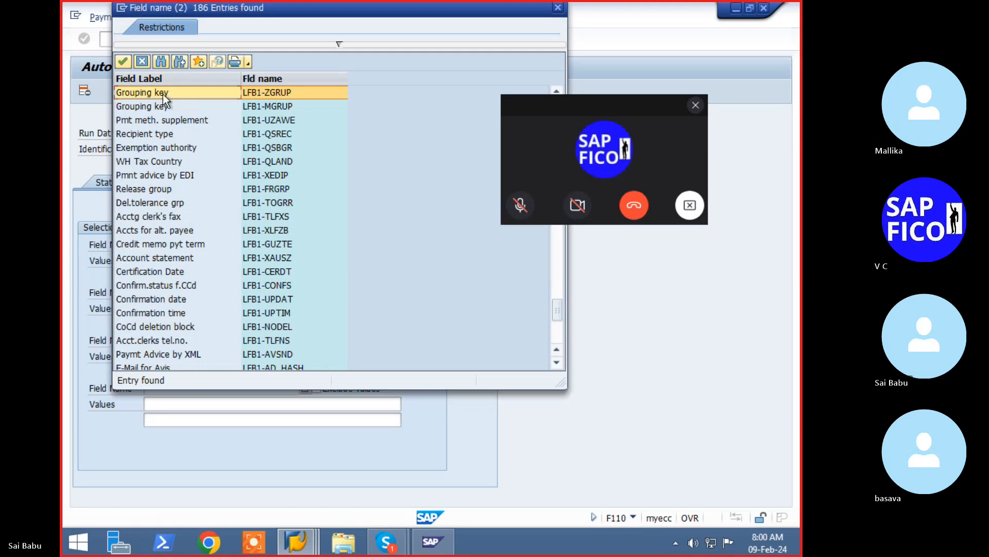
{"action": "double_click", "coordinate": [133, 95]}
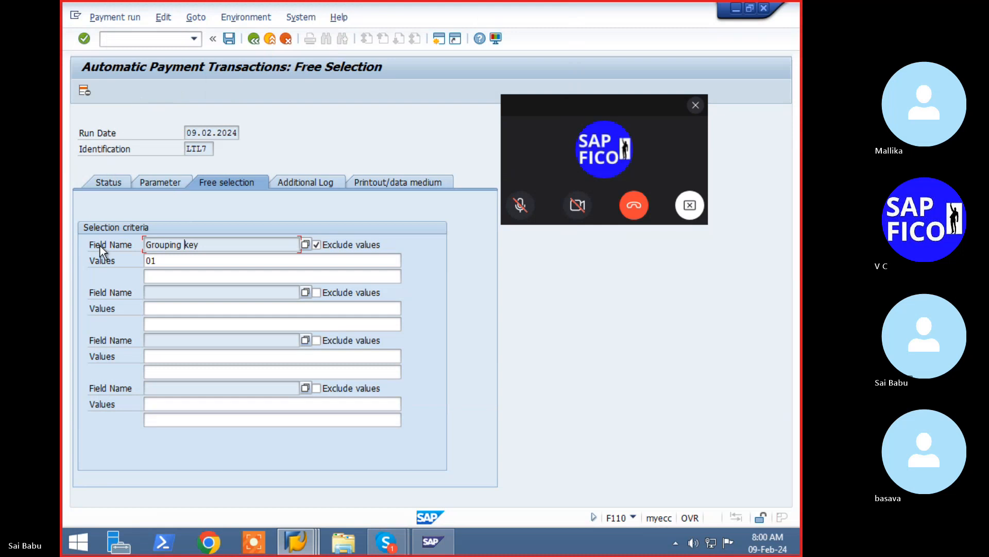
- Return to the run's status and save the entered data
{"action": "left_click", "coordinate": [172, 261]}
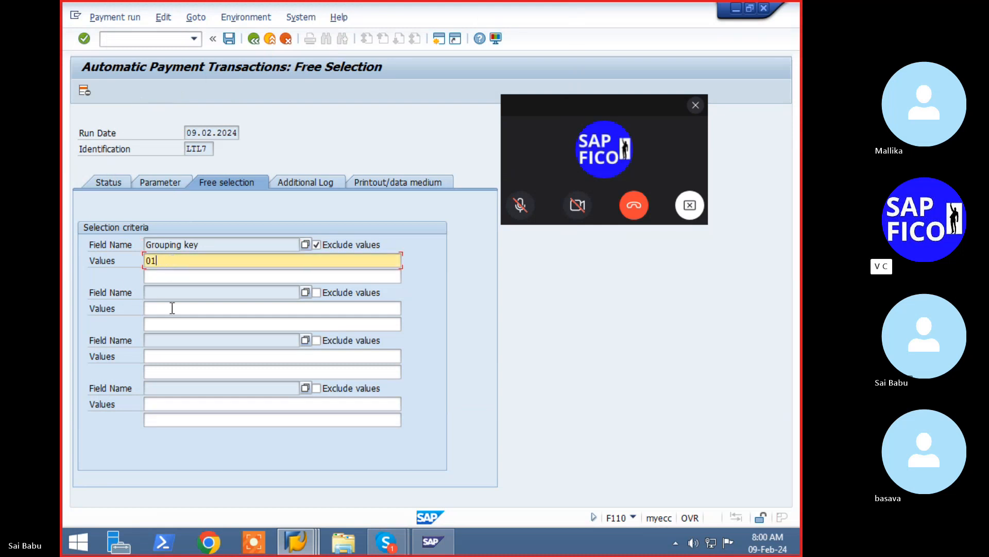
{"action": "left_click", "coordinate": [115, 185]}
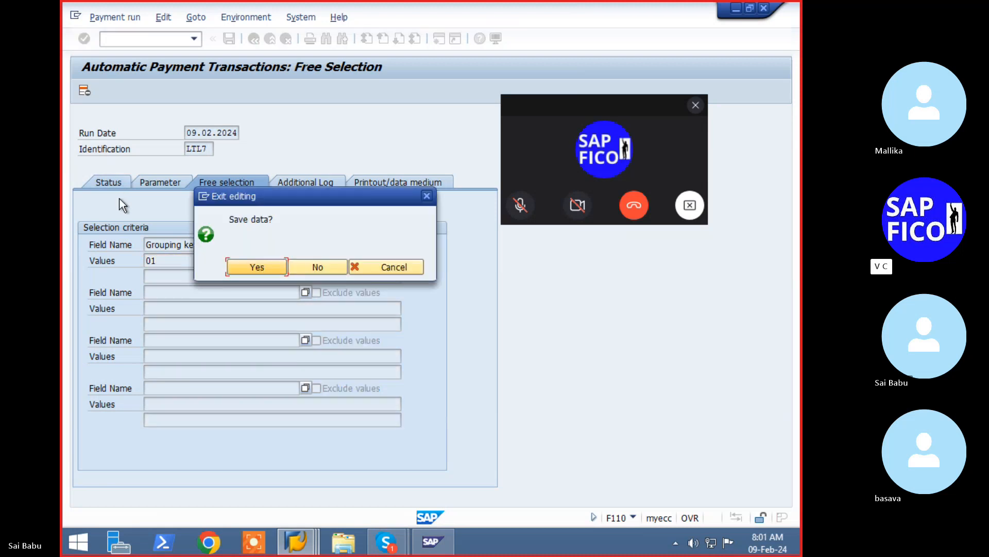
{"action": "left_click", "coordinate": [255, 269]}
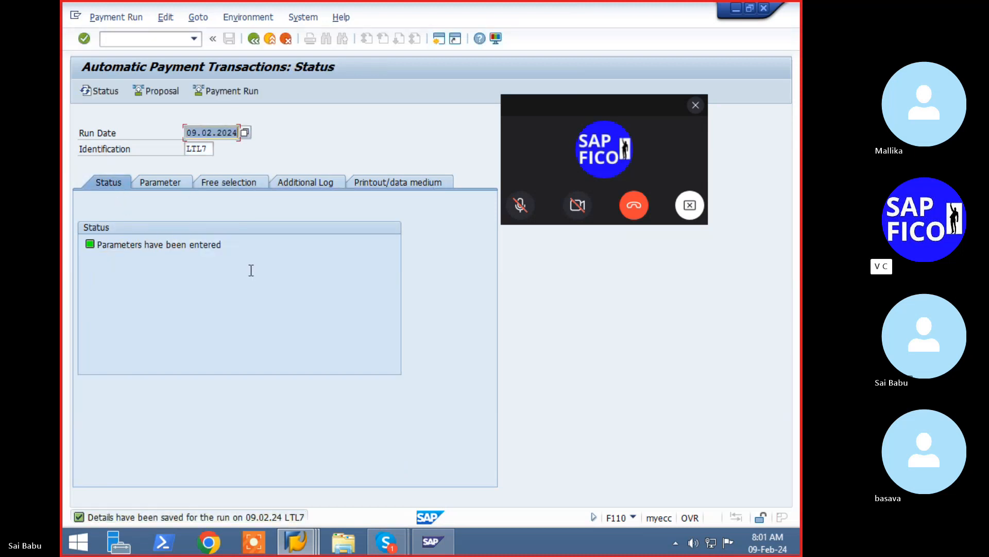
- Close the floating call window and schedule the payment proposal to start immediately
{"action": "left_click", "coordinate": [696, 106]}
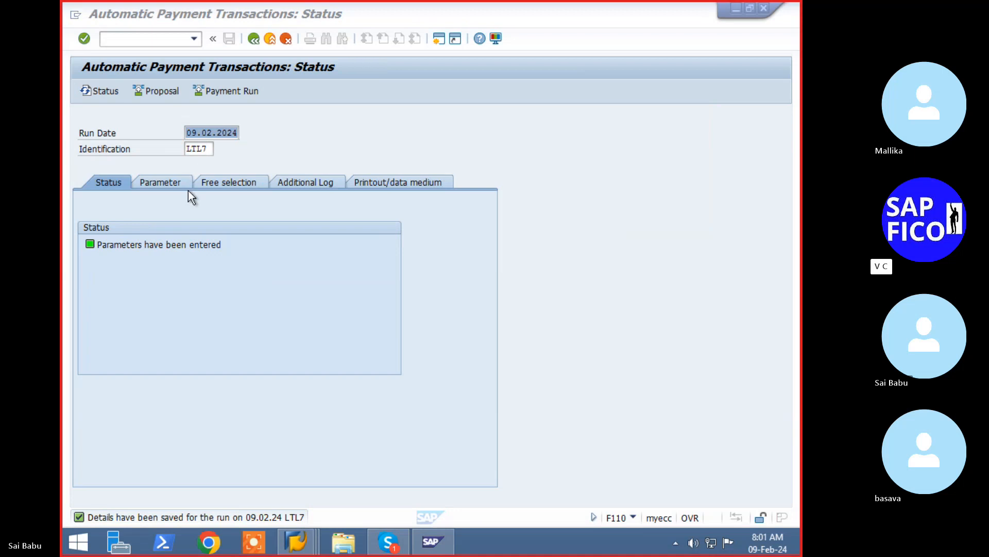
{"action": "left_click", "coordinate": [168, 92]}
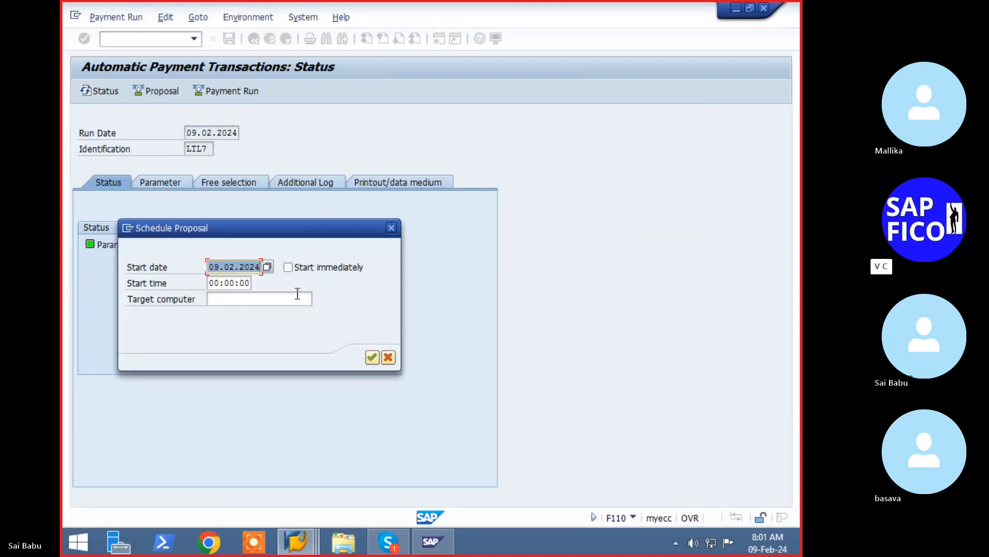
{"action": "left_click", "coordinate": [298, 272]}
{"action": "left_click", "coordinate": [373, 362]}
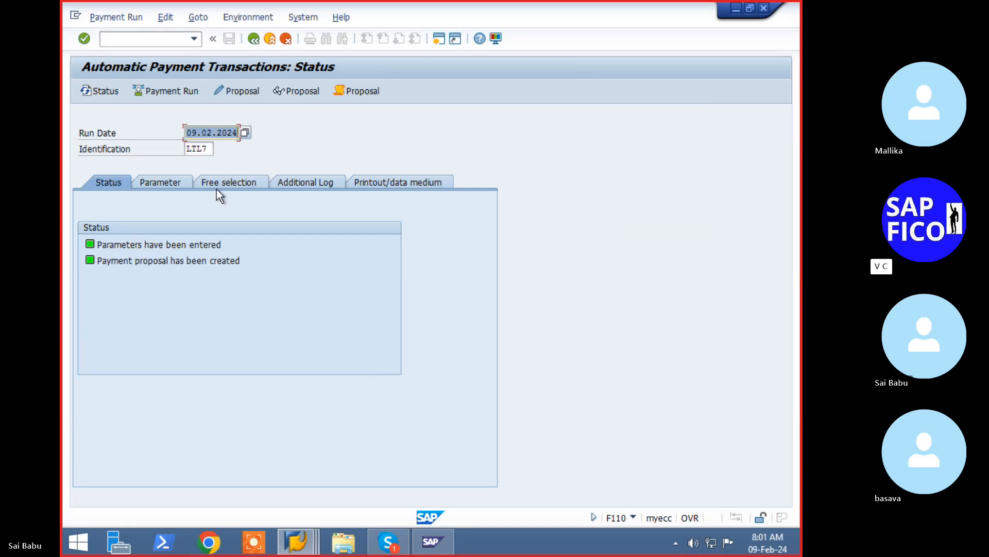
- Open the payment proposal for editing, covering all accounting clerks
{"action": "left_click", "coordinate": [224, 90]}
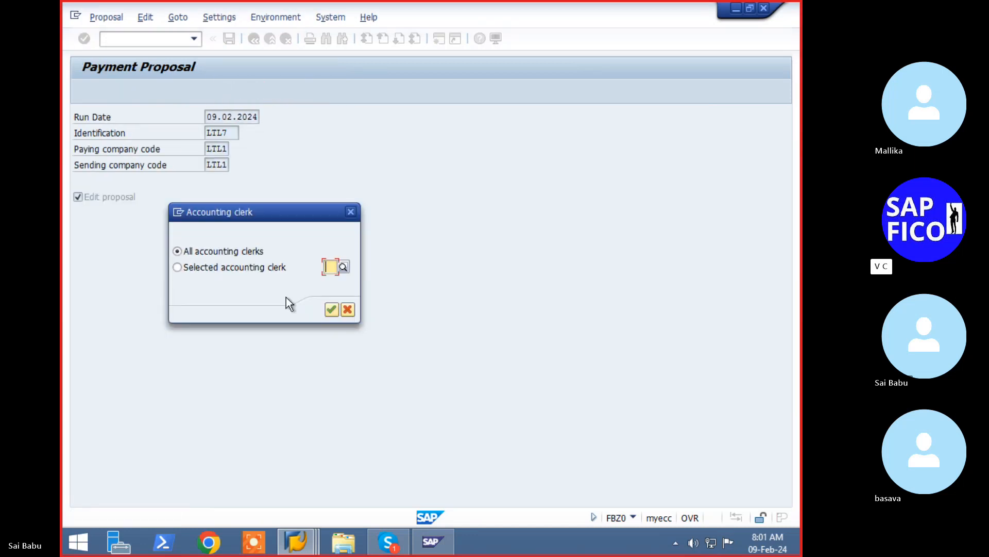
{"action": "left_click", "coordinate": [332, 310]}
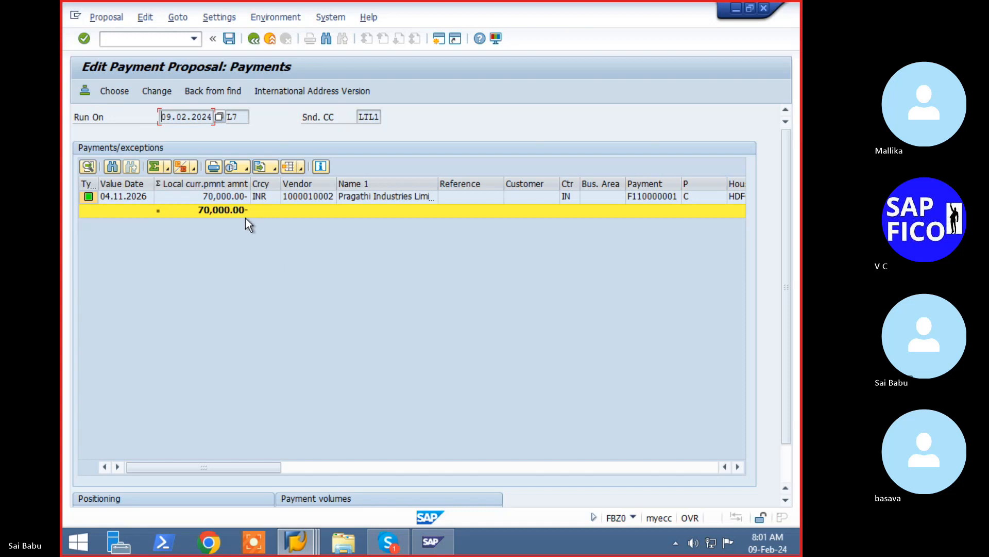
- Display the items behind the proposed Pragathi Industries payment, and open vendor line item display (FBL1N) in the other SAP session
{"action": "double_click", "coordinate": [242, 199]}
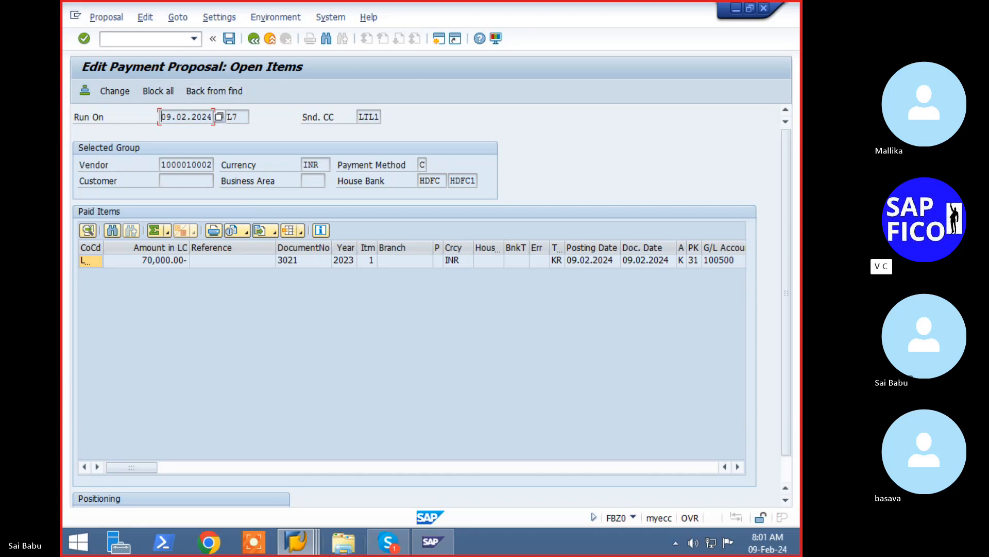
{"action": "mouse_move", "coordinate": [315, 550]}
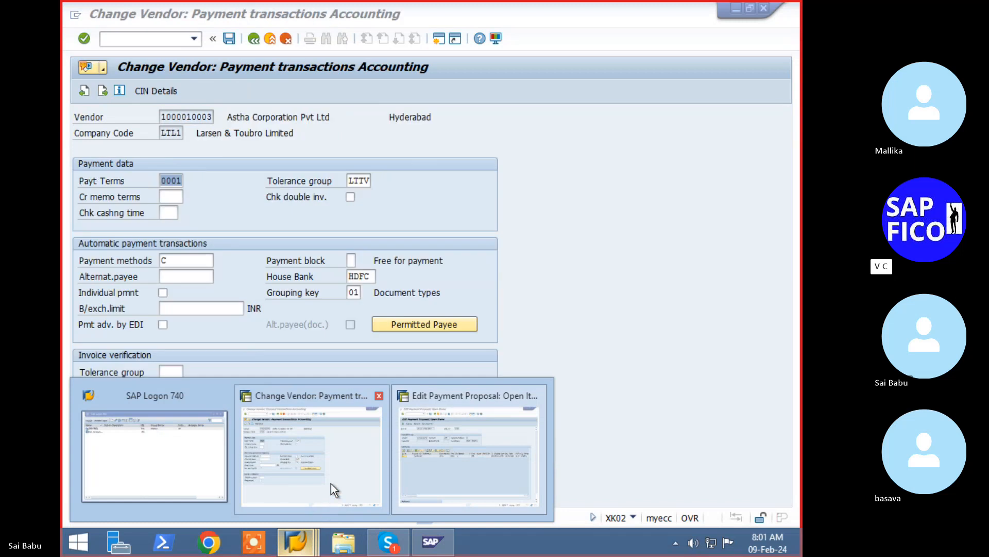
{"action": "left_click", "coordinate": [331, 487]}
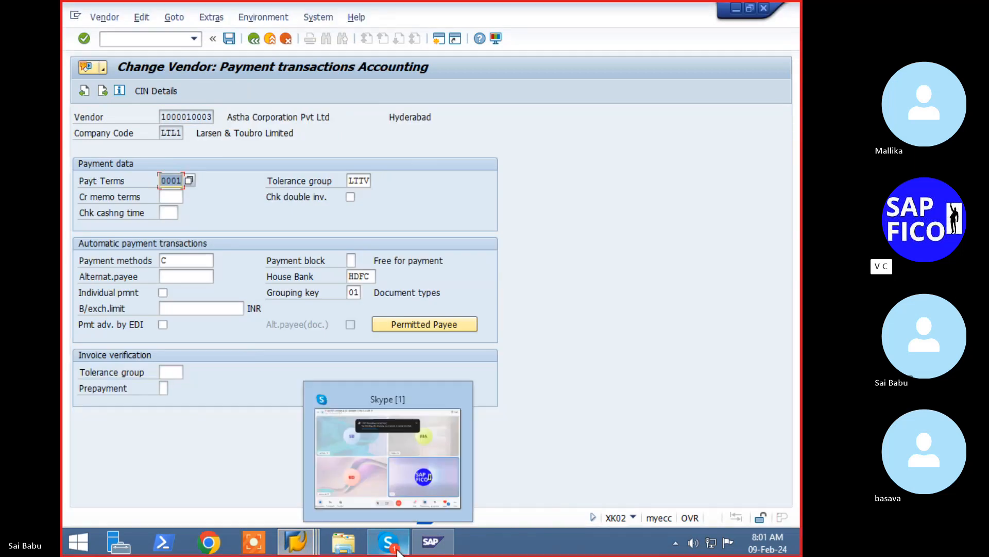
{"action": "left_click", "coordinate": [166, 40]}
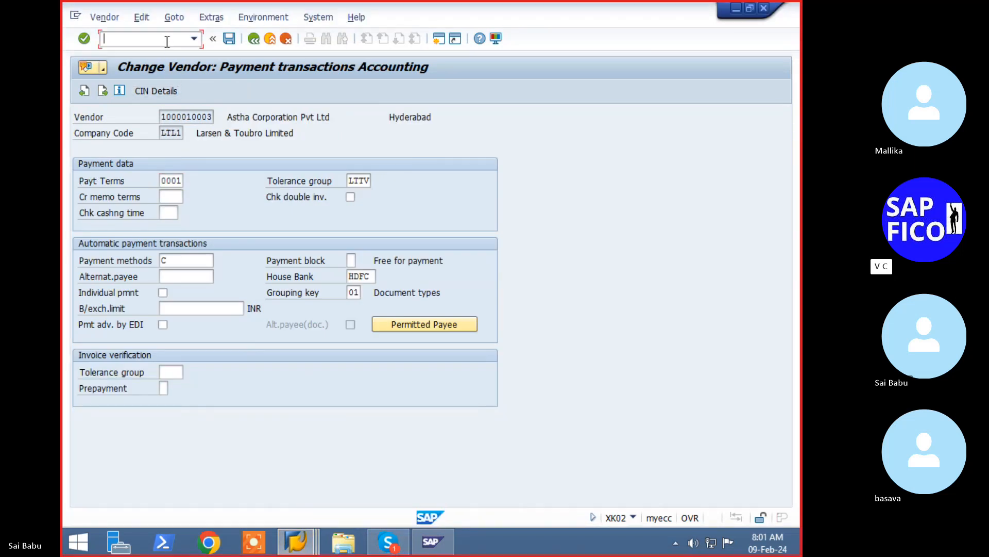
{"action": "type", "text": "/NFBL1N"}
{"action": "key", "text": "Return"}
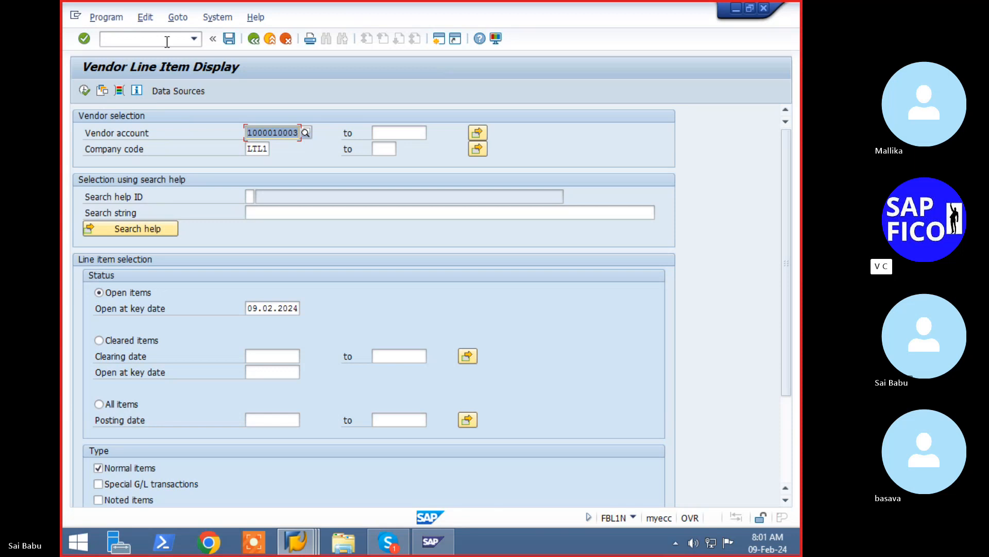
- Add the Pragathi Industries vendor to the Astha Corporation selection and review both vendors' open line items
{"action": "left_click", "coordinate": [477, 134]}
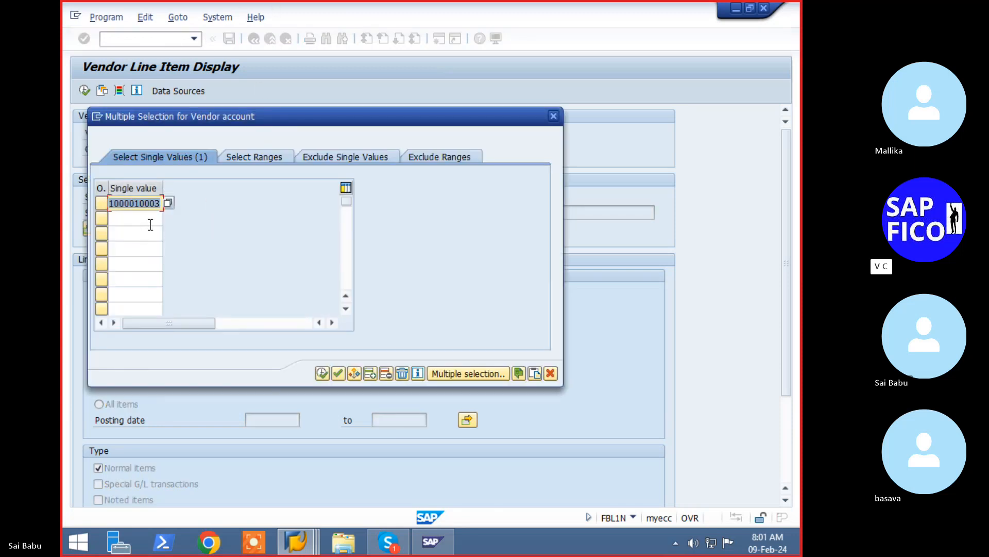
{"action": "left_click", "coordinate": [144, 217]}
{"action": "key", "text": "ctrl+v"}
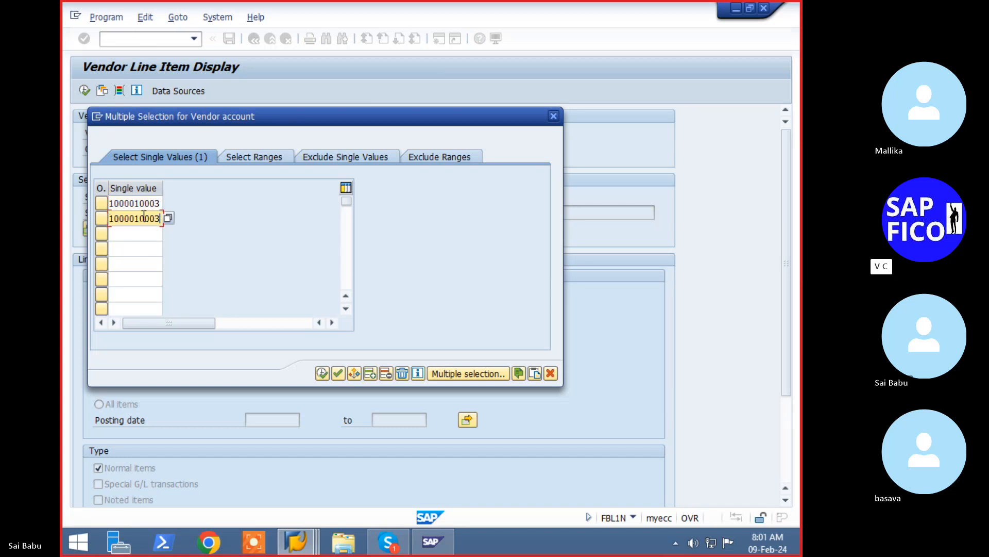
{"action": "type", "text": "2"}
{"action": "key", "text": "F8"}
{"action": "key", "text": "F8"}
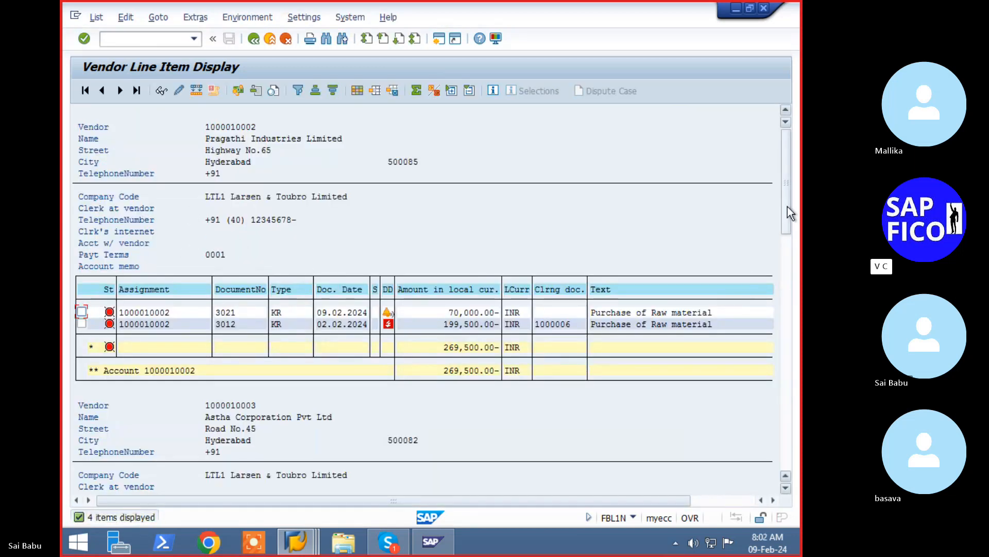
{"action": "mouse_move", "coordinate": [788, 206]}
{"action": "left_mouse_down"}
{"action": "mouse_move", "coordinate": [782, 230]}
{"action": "mouse_move", "coordinate": [784, 199]}
{"action": "left_mouse_up"}
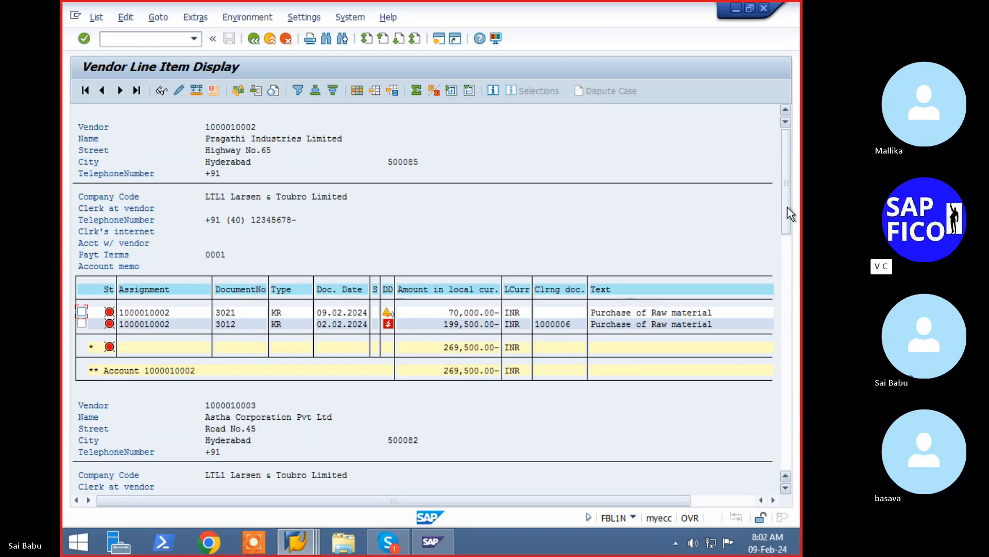
{"action": "left_click_drag", "start_coordinate": [788, 207], "coordinate": [790, 274]}
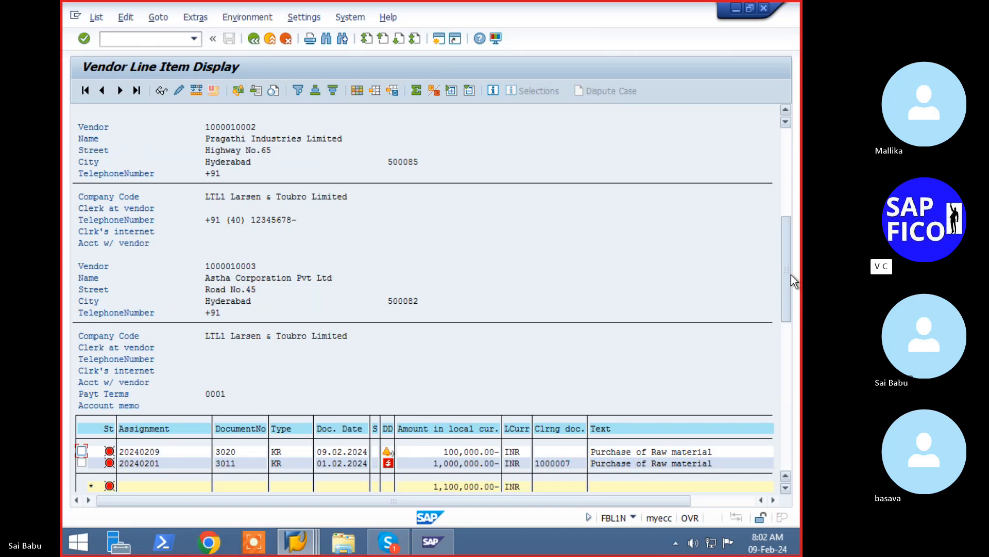
{"action": "left_click_drag", "start_coordinate": [791, 275], "coordinate": [799, 187]}
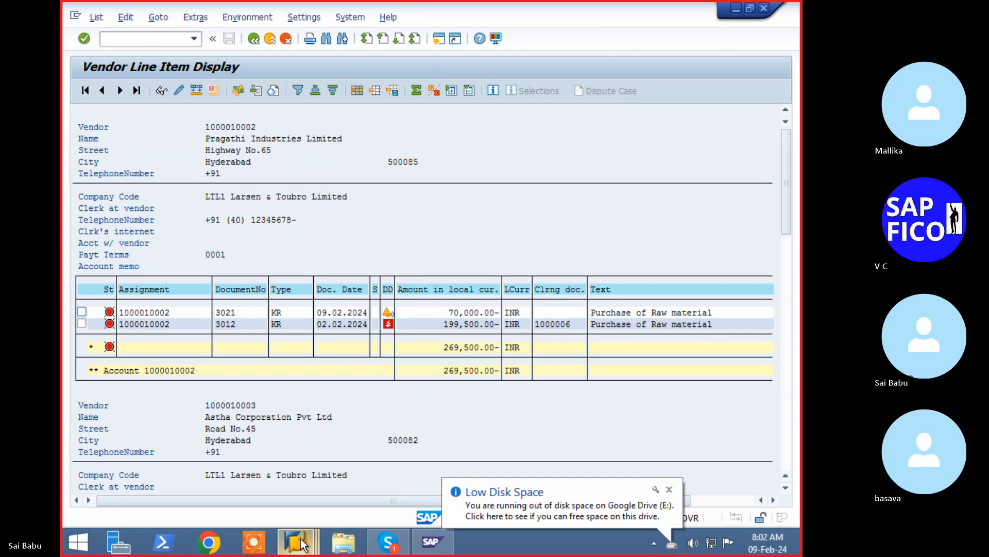
- Return to the payment run session, leave the proposal and schedule the payment run to start immediately
{"action": "mouse_move", "coordinate": [433, 542]}
{"action": "left_click", "coordinate": [449, 443]}
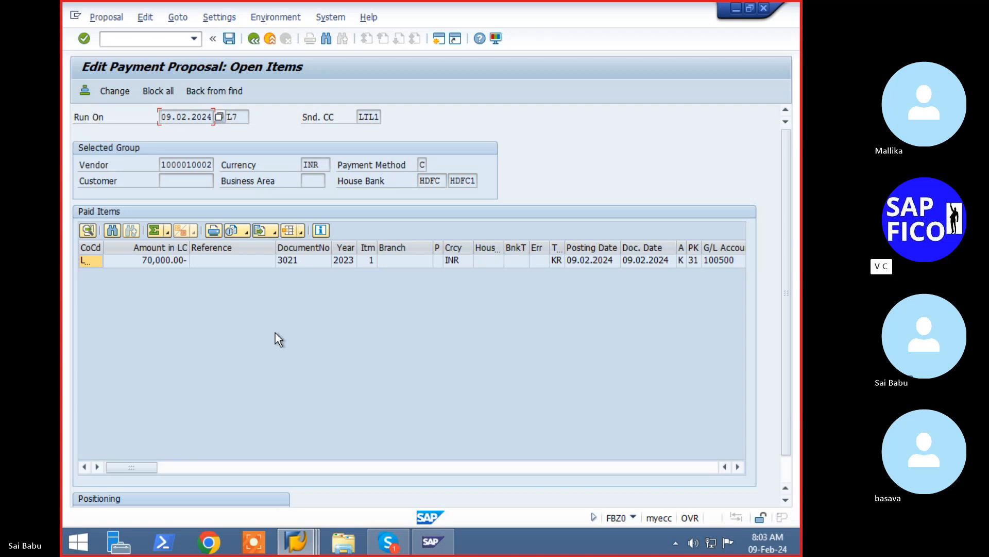
{"action": "left_click", "coordinate": [252, 42]}
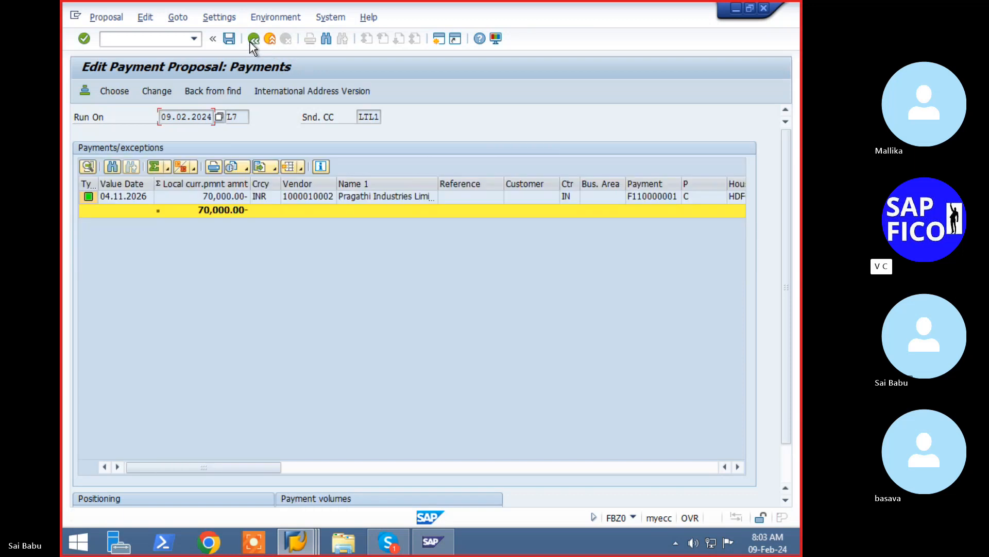
{"action": "left_click", "coordinate": [252, 43]}
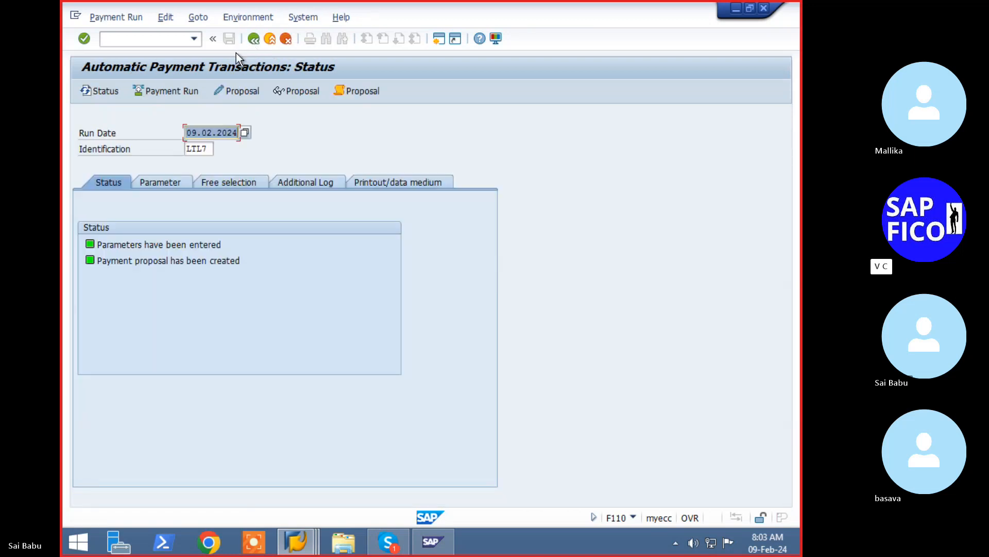
{"action": "left_click", "coordinate": [185, 92]}
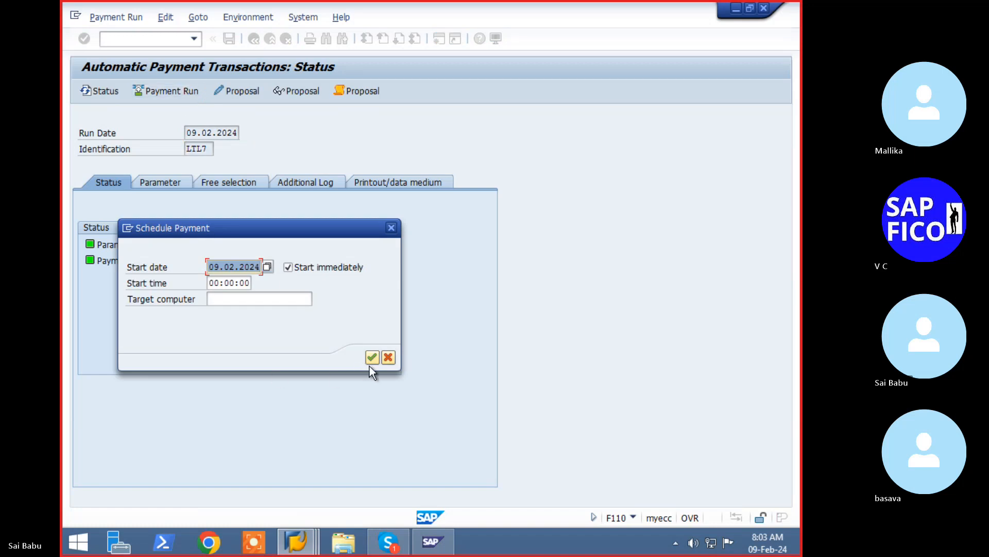
{"action": "left_click", "coordinate": [372, 359]}
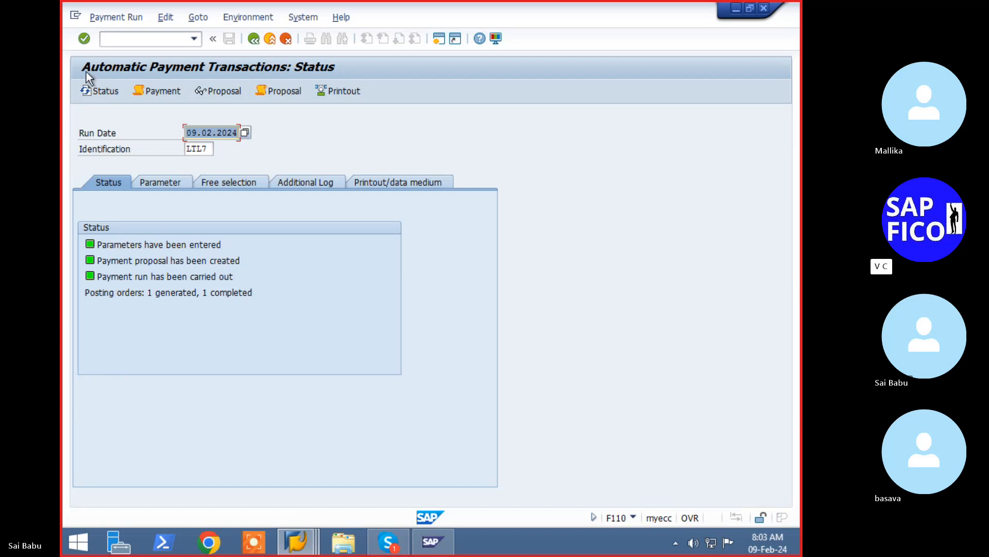
- Start a new payment run with identification LTL8 for the same run date
{"action": "left_click", "coordinate": [209, 152]}
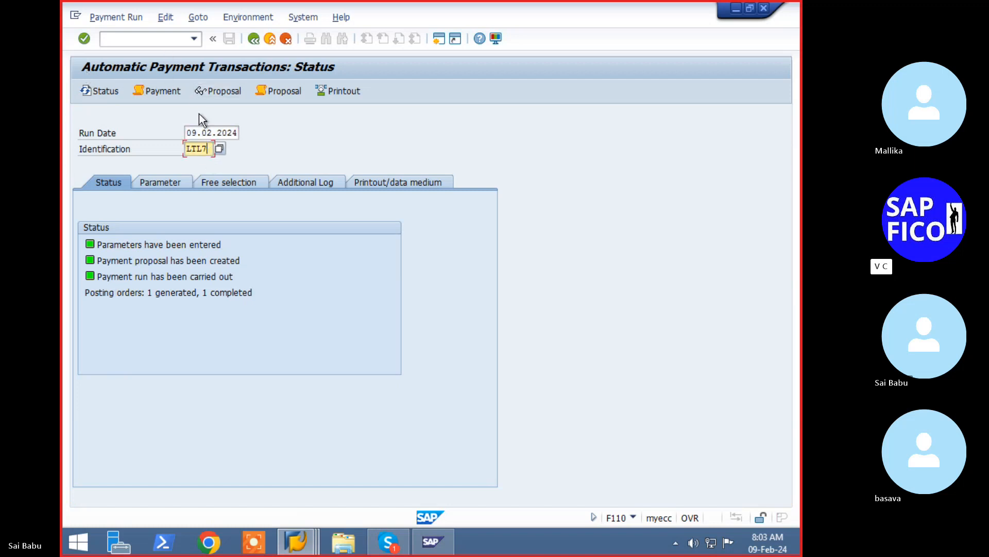
{"action": "key", "text": "BackSpace"}
{"action": "type", "text": "8"}
{"action": "key", "text": "Return"}
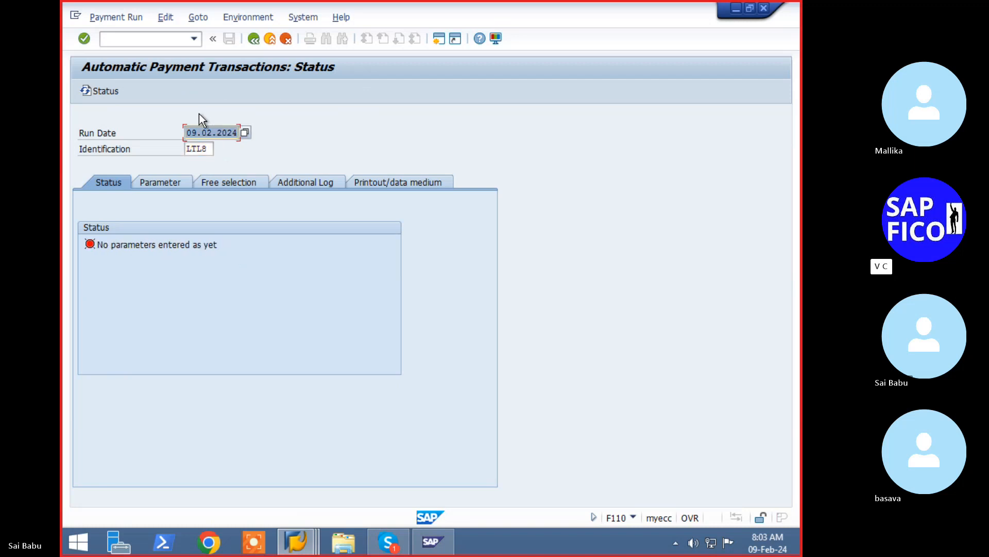
- Set the run parameters to company code LTL1, payment method C and next payment date 10.02.2024
{"action": "left_click", "coordinate": [149, 180]}
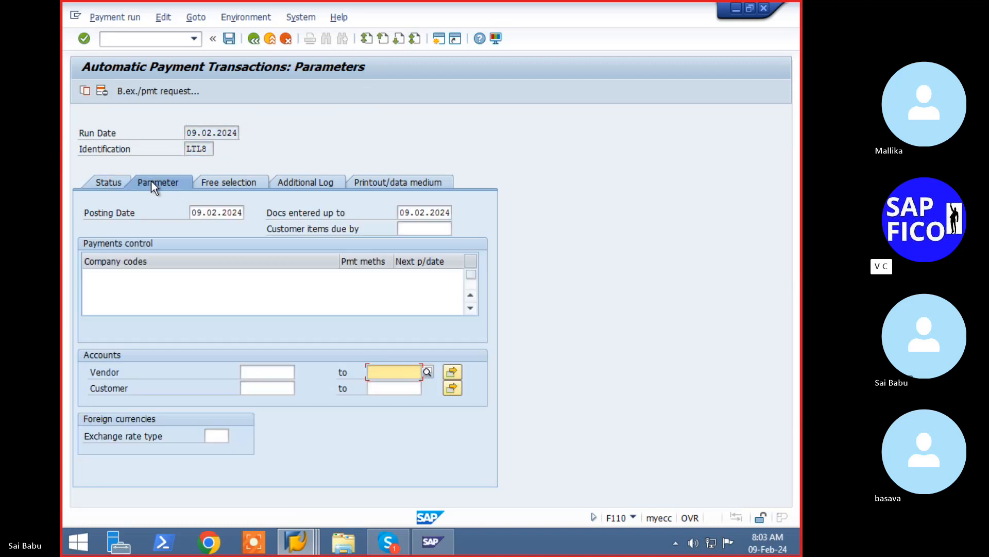
{"action": "left_click", "coordinate": [128, 275]}
{"action": "type", "text": "LTL1"}
{"action": "key", "text": "Tab"}
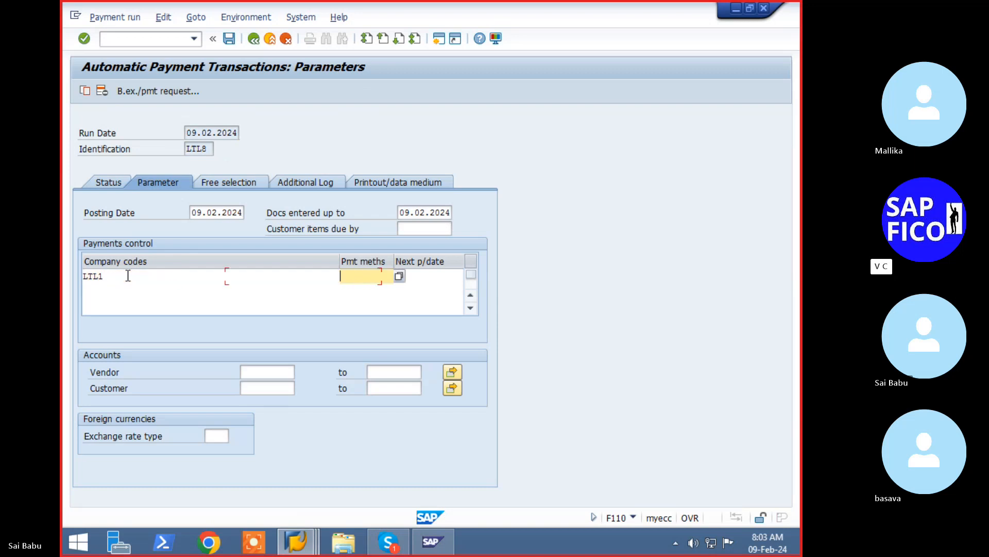
{"action": "type", "text": "C"}
{"action": "key", "text": "Tab"}
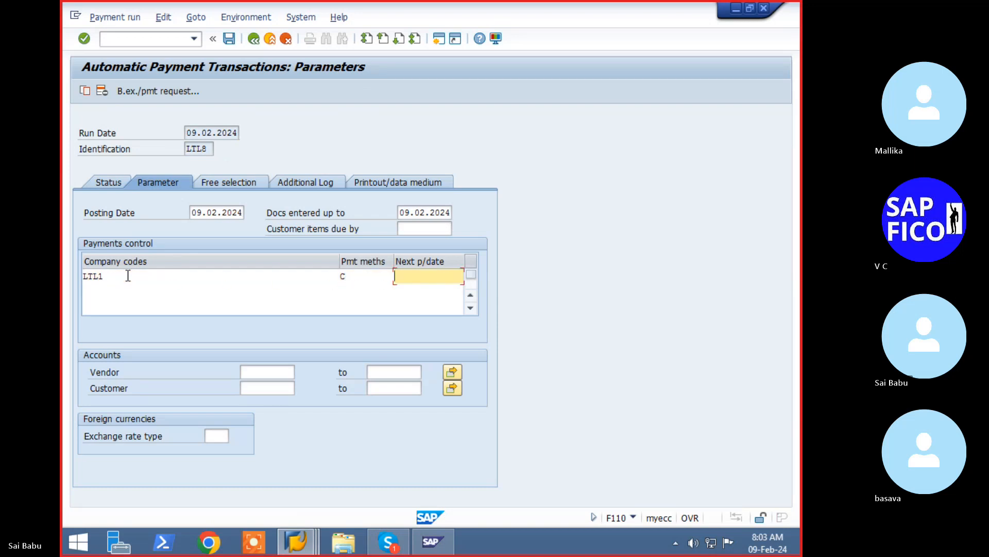
{"action": "type", "text": "1"}
{"action": "key", "text": "Down"}
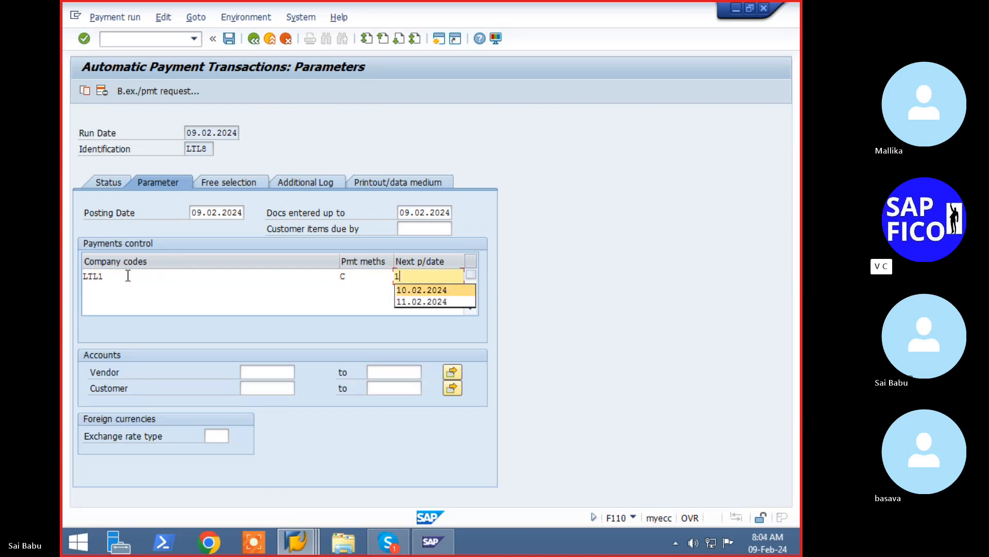
{"action": "key", "text": "Return"}
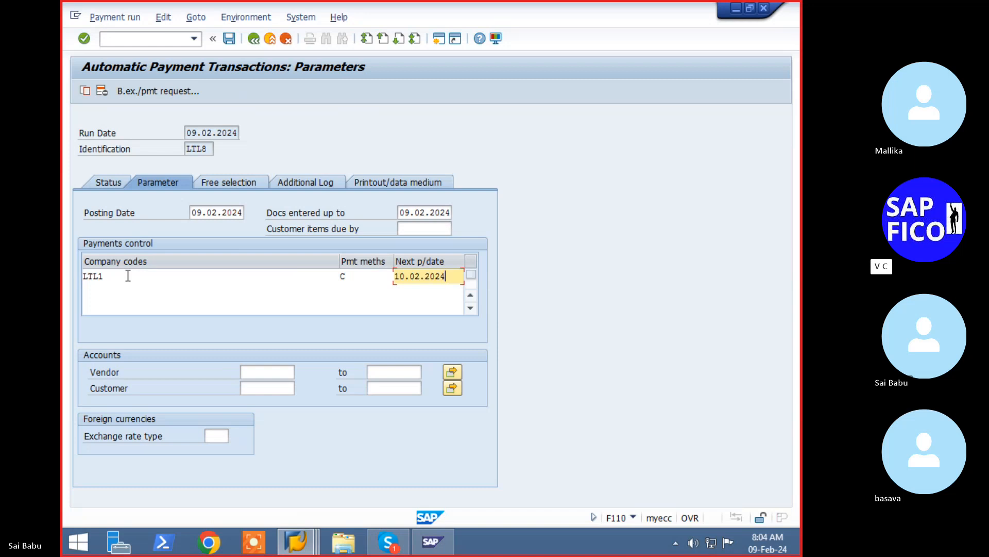
- Switch to the vendor line item session and open Astha Corporation's company code payment transactions for change with XK02
{"action": "left_click", "coordinate": [279, 371]}
{"action": "left_click", "coordinate": [296, 541]}
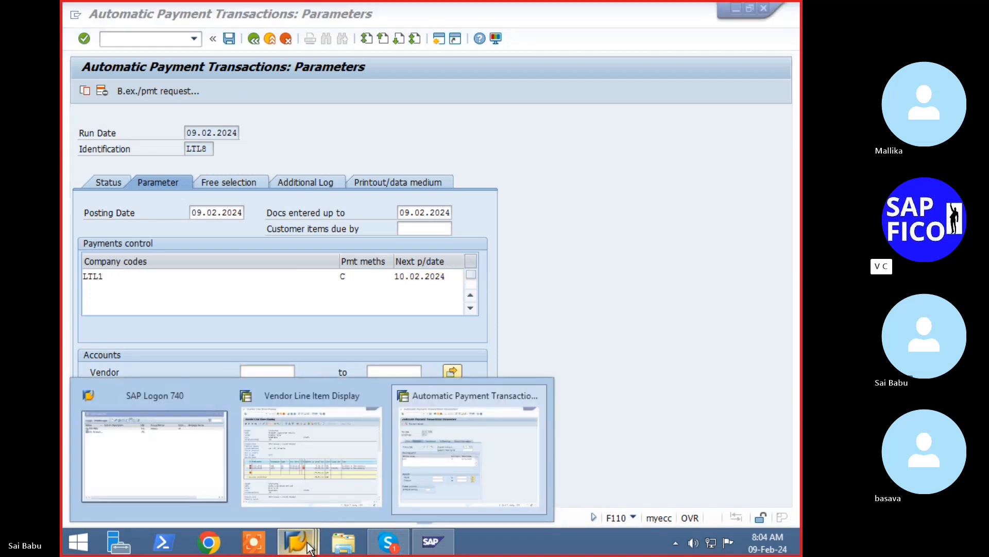
{"action": "left_click", "coordinate": [325, 484]}
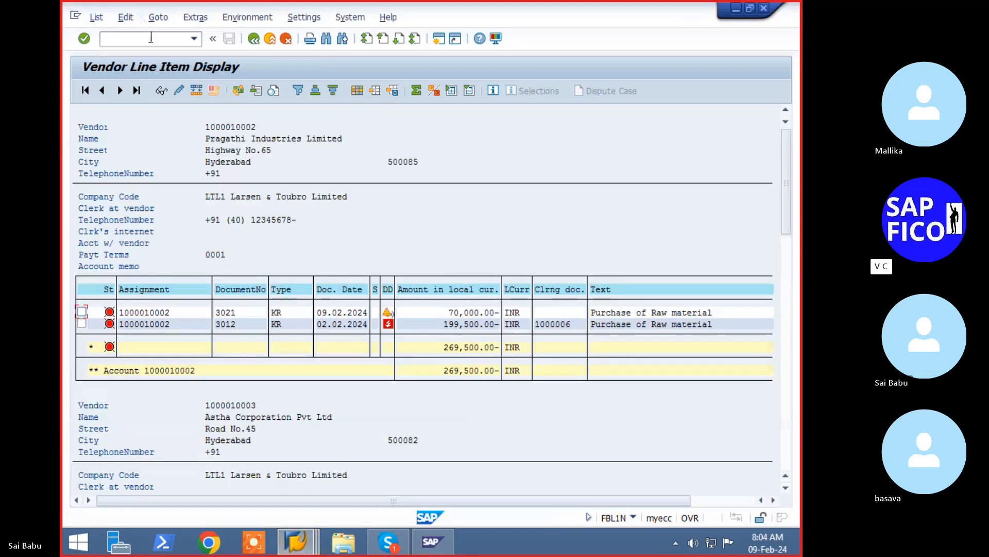
{"action": "type", "text": "/NX"}
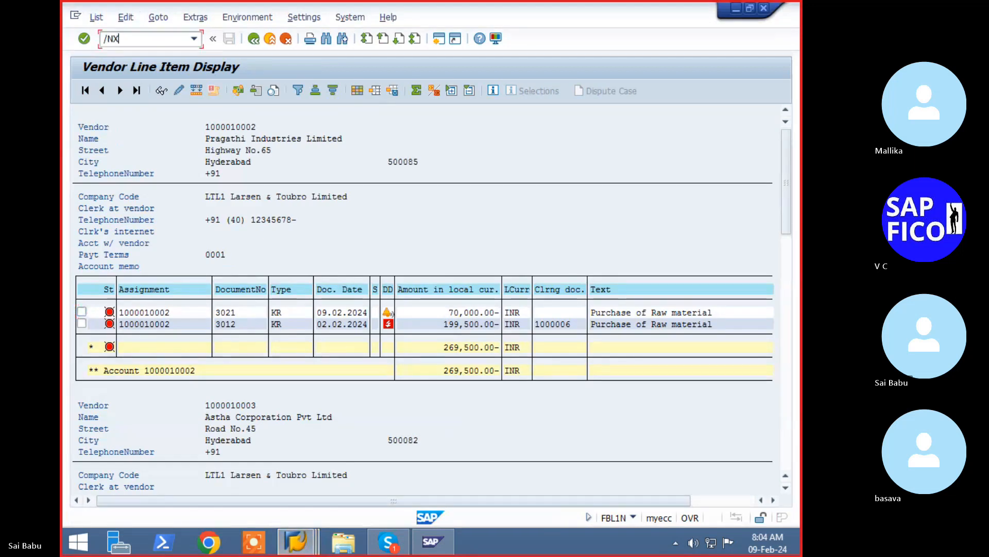
{"action": "type", "text": "K01"}
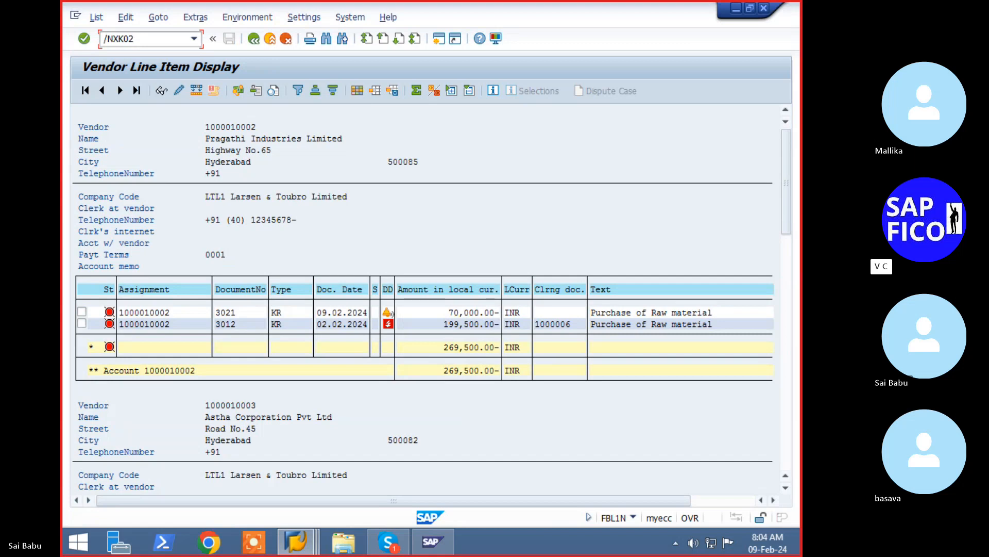
{"action": "key", "text": "Return"}
{"action": "key", "text": "Return"}
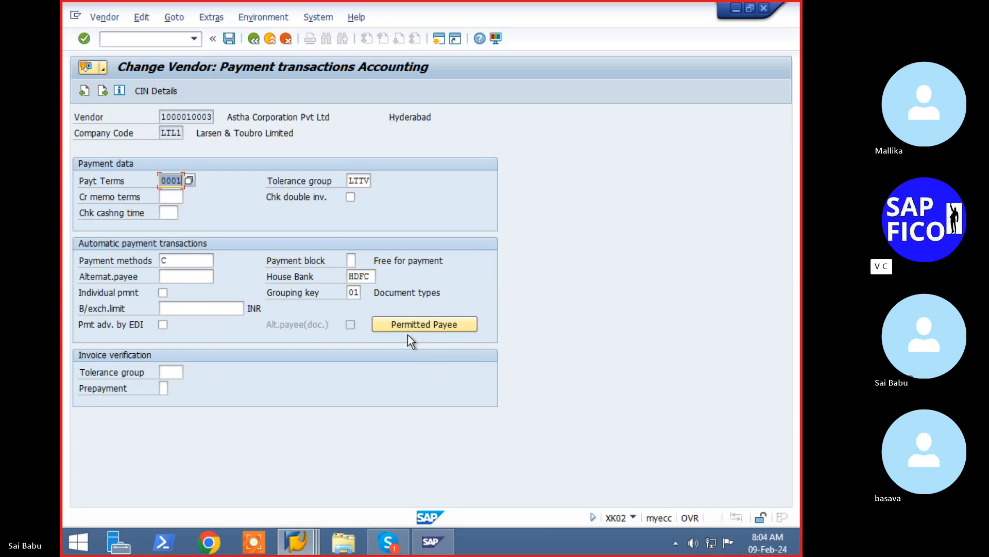
- Clear the grouping key in Astha Corporation's vendor master and save the change
{"action": "left_click", "coordinate": [356, 292]}
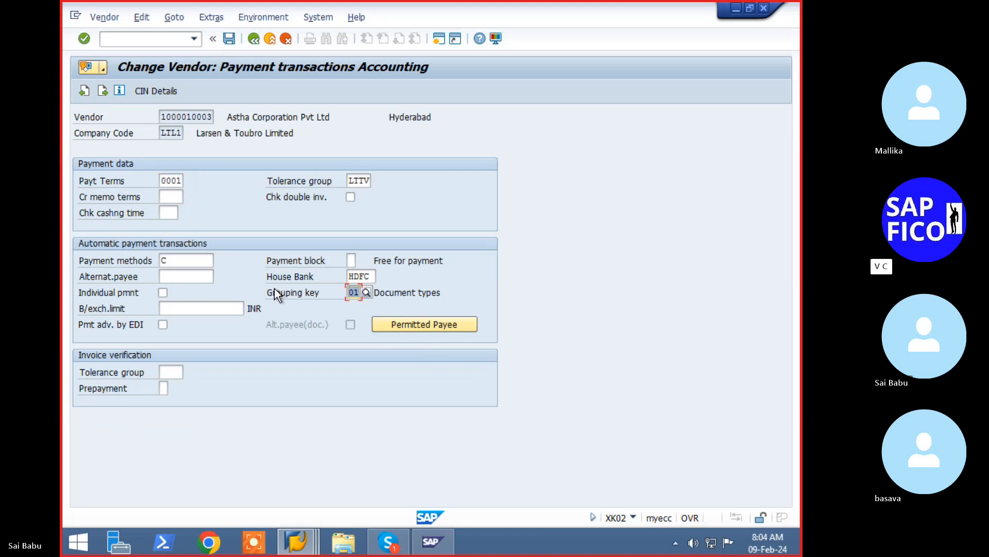
{"action": "key", "text": "BackSpace"}
{"action": "key", "text": "BackSpace"}
{"action": "key", "text": "ctrl+s"}
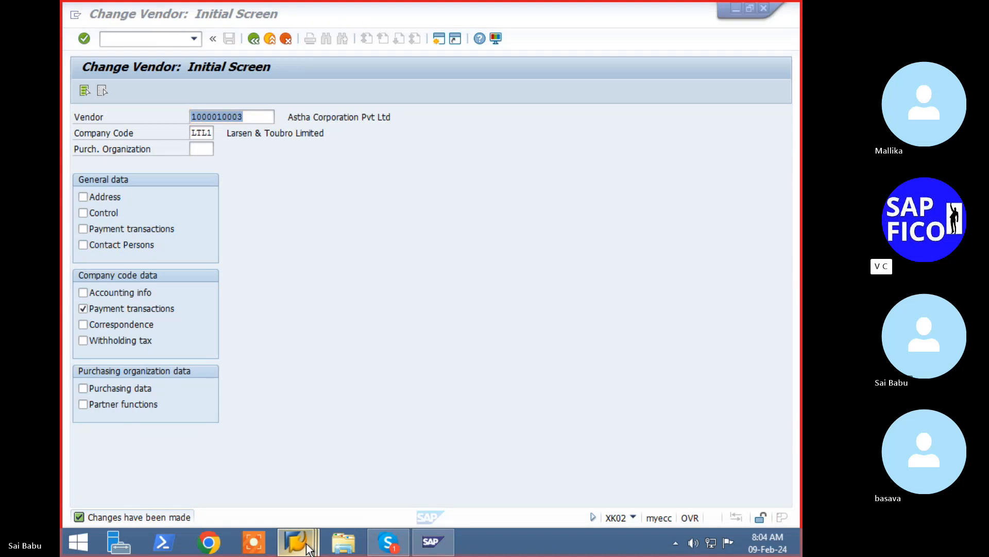
- Return to the LTL8 parameters and set the vendor range from Pragathi Industries to Astha Corporation
{"action": "mouse_move", "coordinate": [296, 541]}
{"action": "left_click", "coordinate": [433, 483]}
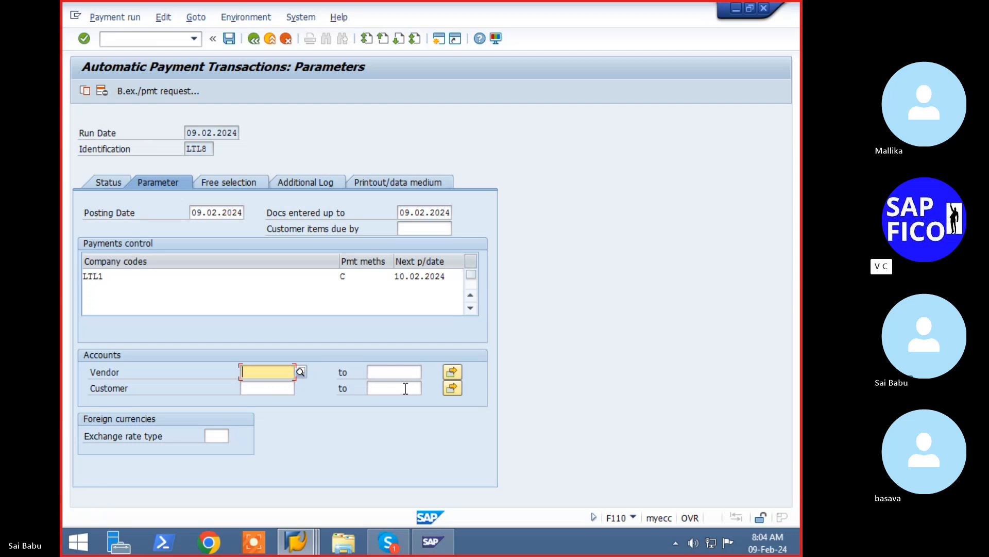
{"action": "key", "text": "Down"}
{"action": "key", "text": "Down"}
{"action": "key", "text": "Down"}
{"action": "key", "text": "Return"}
{"action": "key", "text": "Tab"}
{"action": "key", "text": "shift+Tab"}
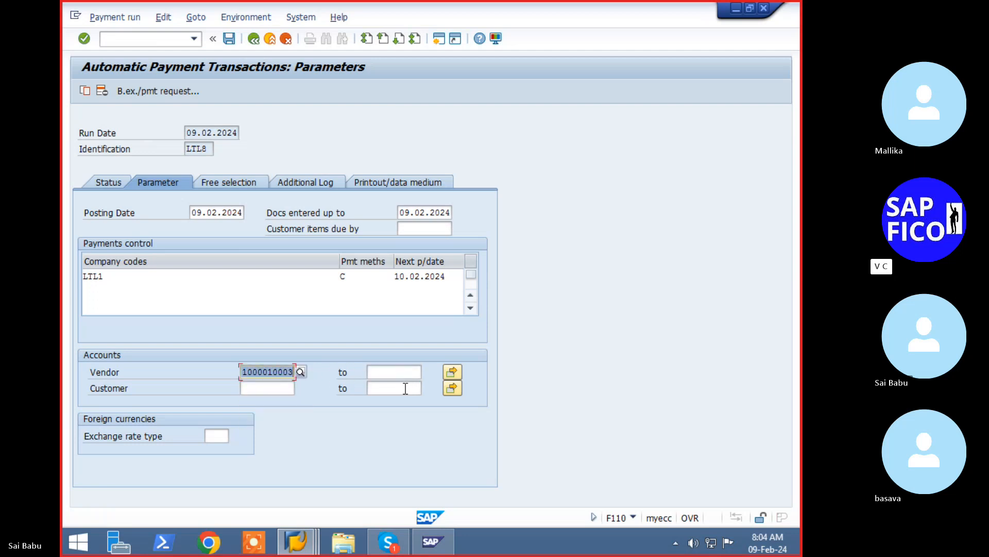
{"action": "key", "text": "Right"}
{"action": "key", "text": "Left"}
{"action": "type", "text": "2"}
{"action": "key", "text": "Down"}
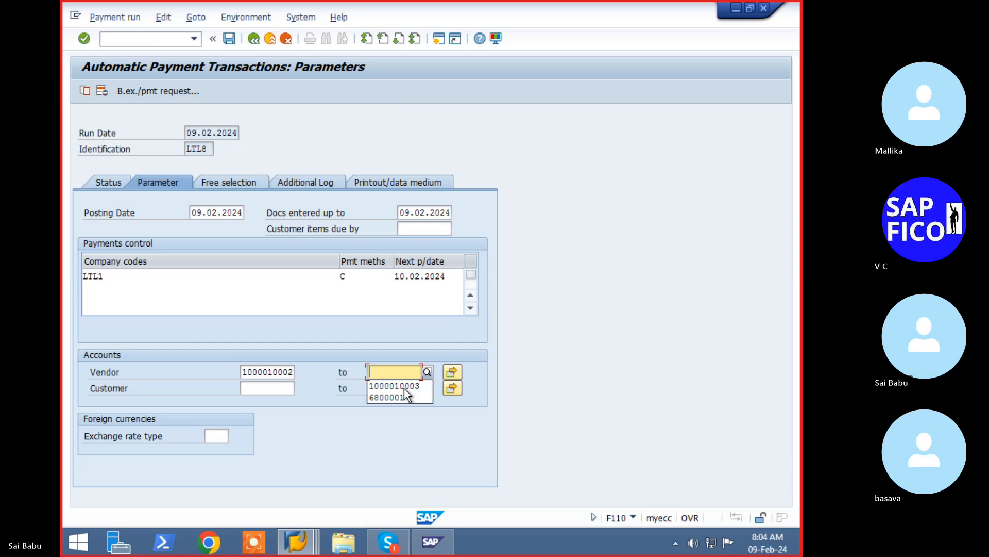
{"action": "key", "text": "Down"}
{"action": "key", "text": "Down"}
{"action": "key", "text": "Return"}
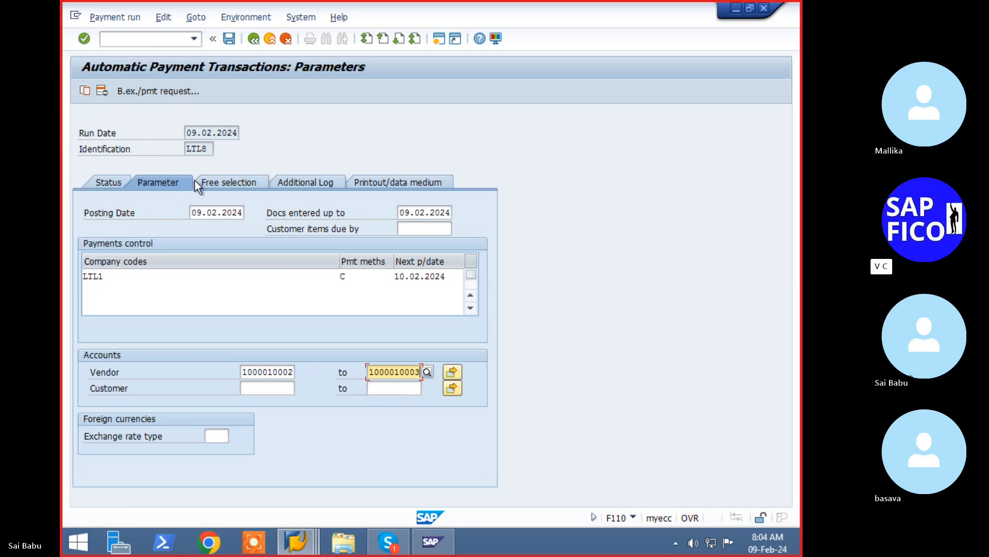
- Log due date checks and unsuccessful payment method selection for the vendor range Pragathi Industries to Astha Corporation, and save the LTL8 parameters
{"action": "left_click", "coordinate": [287, 184]}
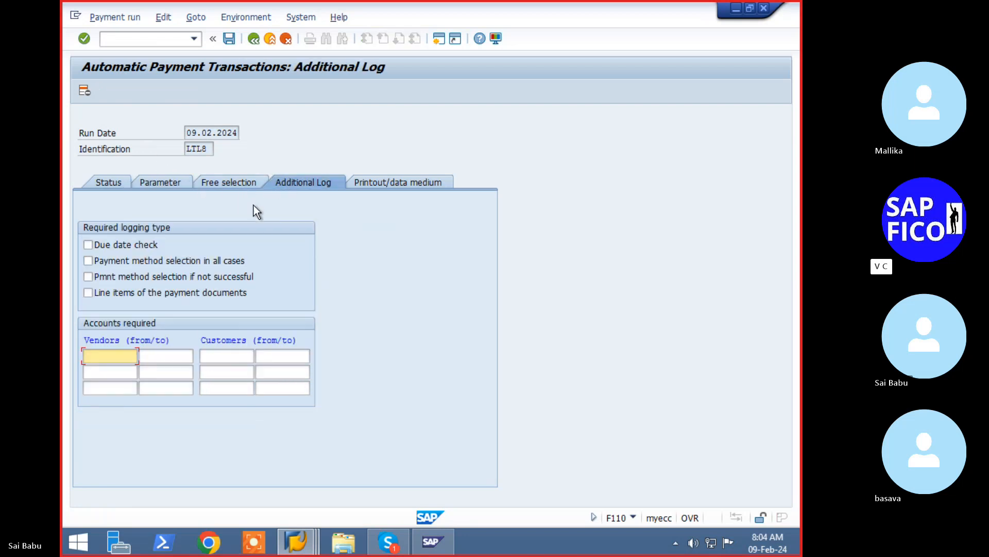
{"action": "left_click", "coordinate": [136, 245]}
{"action": "left_click", "coordinate": [127, 277]}
{"action": "left_click", "coordinate": [120, 358]}
{"action": "type", "text": "1000010002"}
{"action": "key", "text": "Tab"}
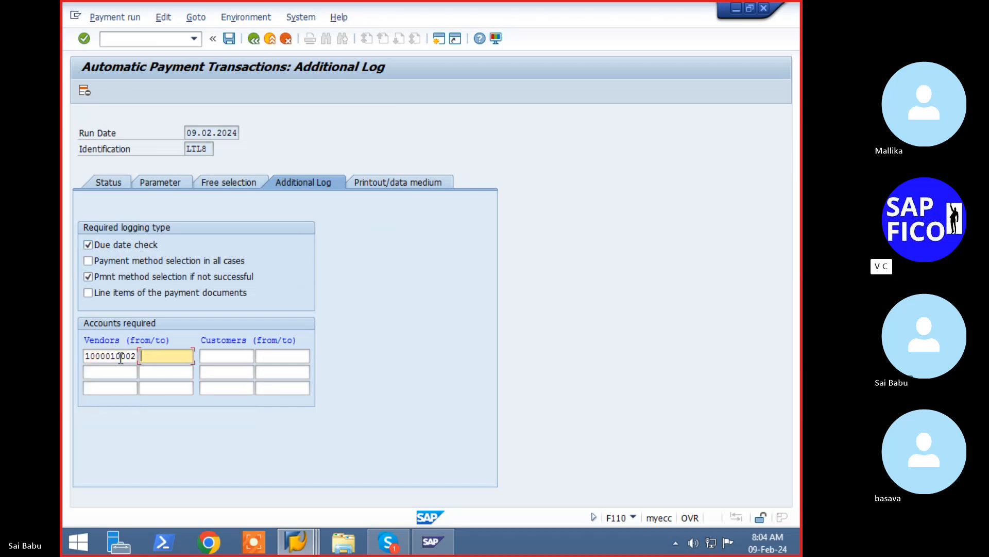
{"action": "type", "text": "1000010003"}
{"action": "key", "text": "Tab"}
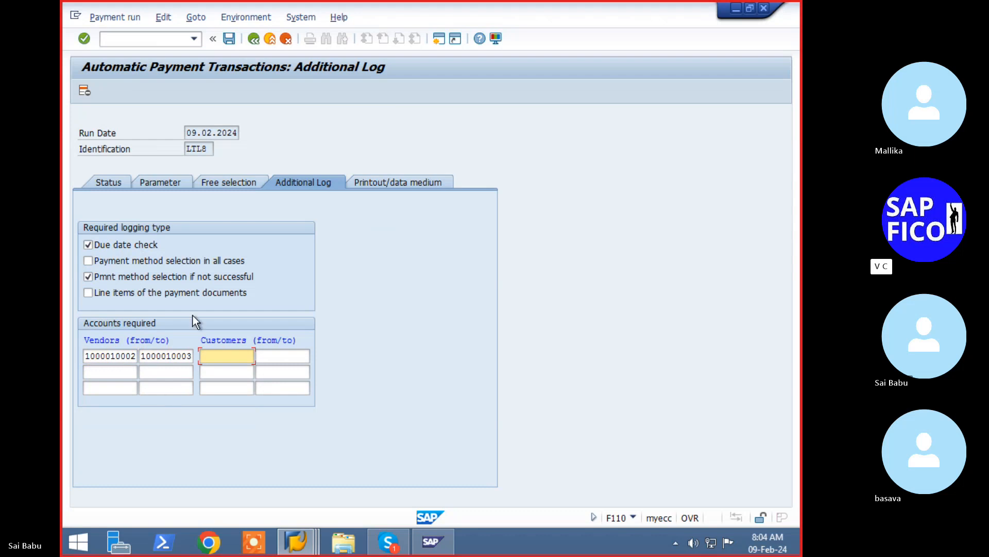
{"action": "left_click", "coordinate": [117, 186]}
{"action": "left_click", "coordinate": [242, 266]}
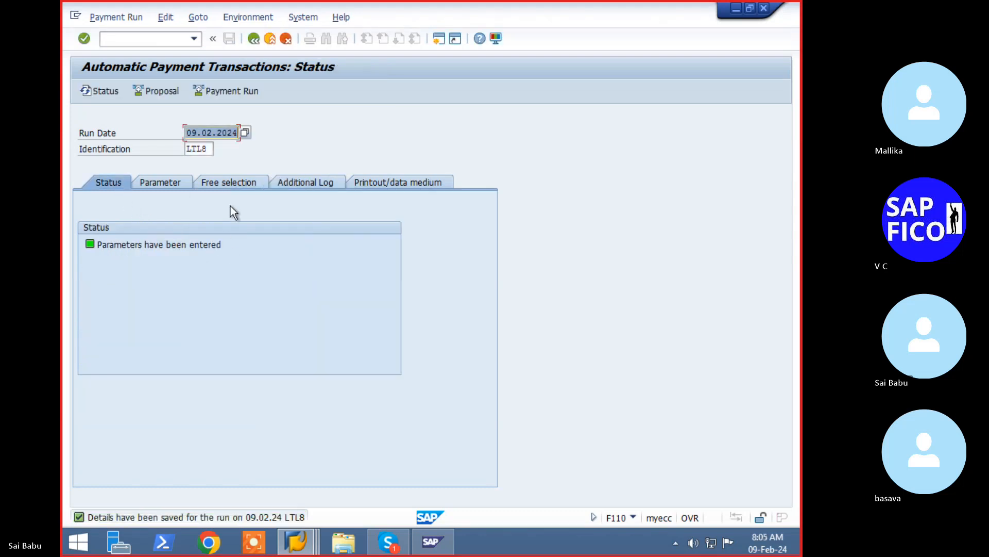
- Create the LTL8 payment proposal with an immediate start and review its payments for all accounting clerks
{"action": "left_click", "coordinate": [159, 93]}
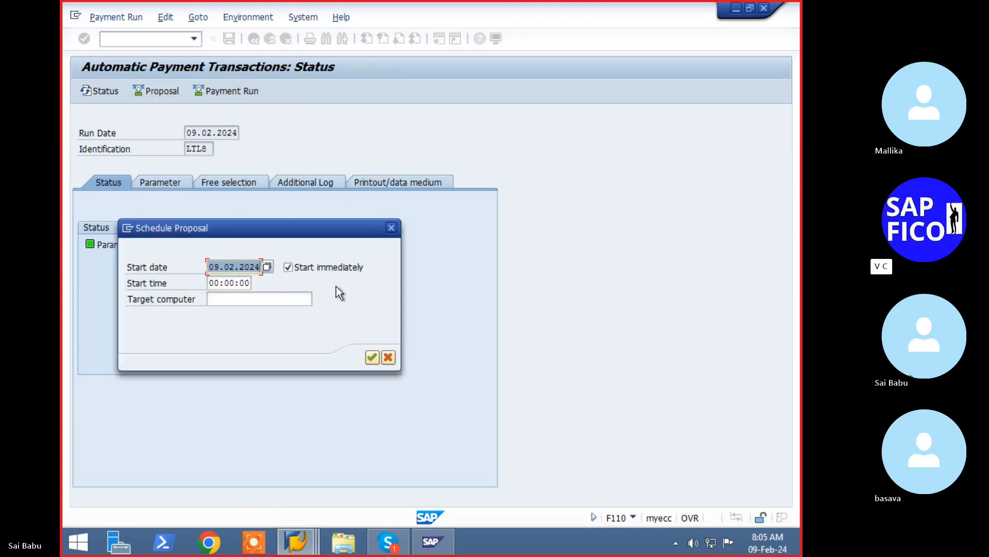
{"action": "left_click", "coordinate": [372, 358]}
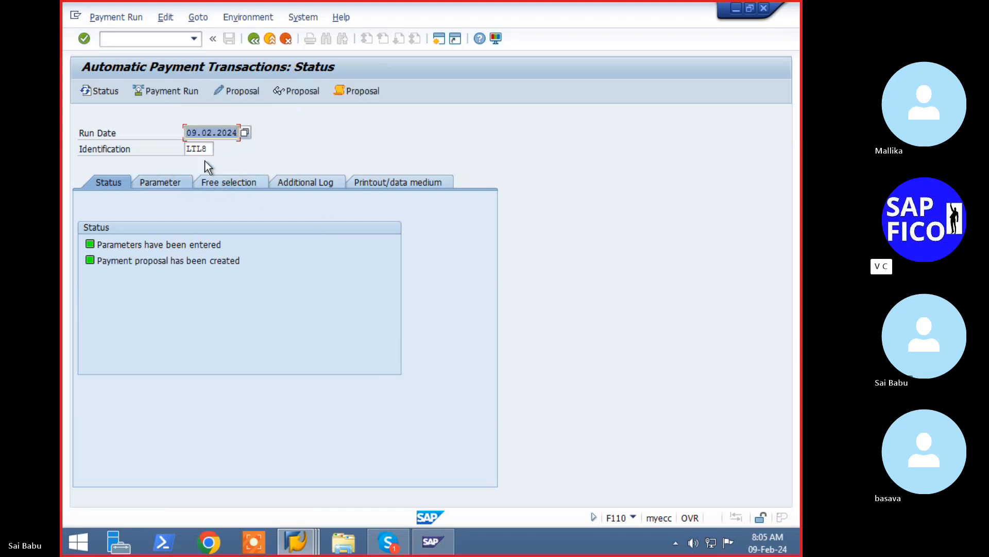
{"action": "left_click", "coordinate": [241, 92]}
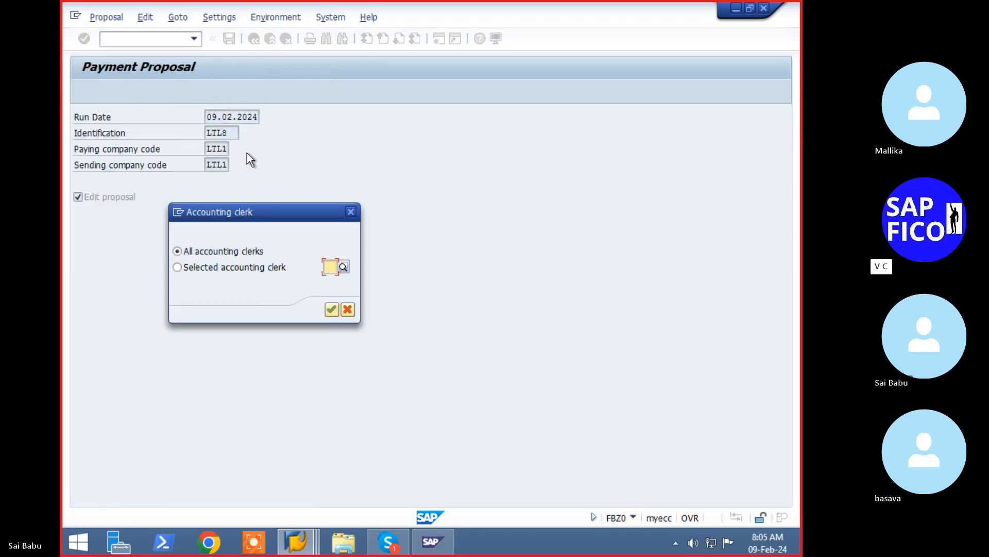
{"action": "left_click", "coordinate": [332, 310]}
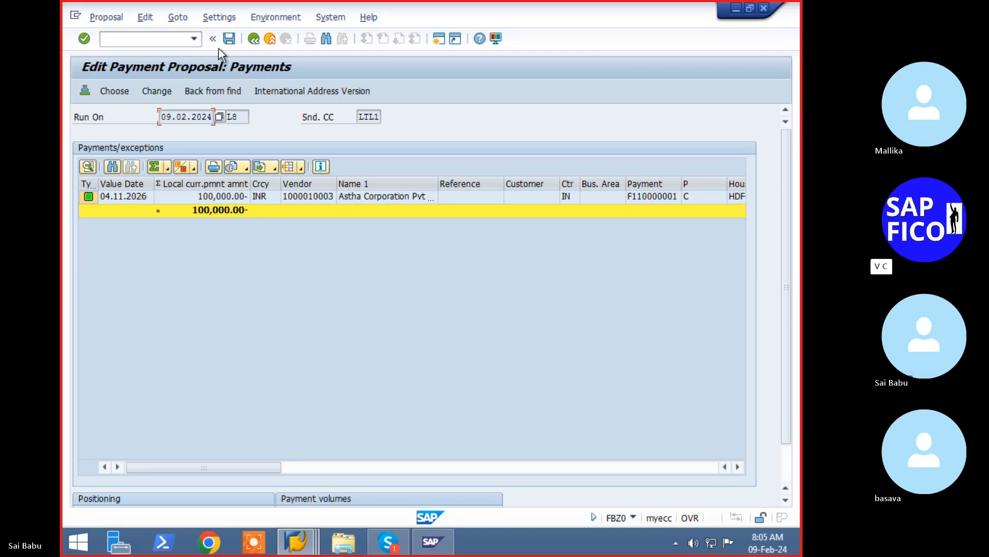
{"action": "left_click", "coordinate": [252, 41]}
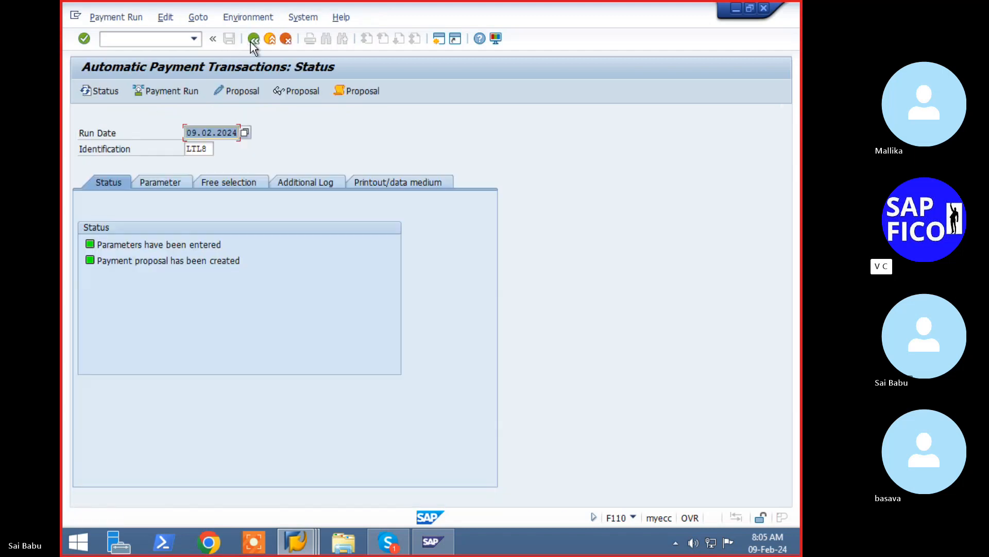
- Carry out the LTL8 payment run and refresh its status
{"action": "left_click", "coordinate": [184, 92]}
{"action": "left_click", "coordinate": [373, 358]}
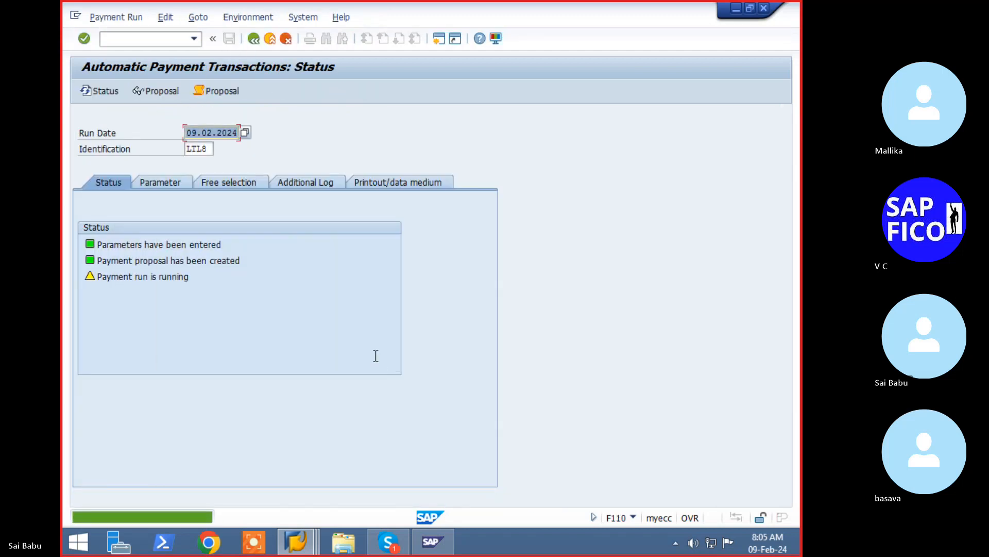
{"action": "key", "text": "Return"}
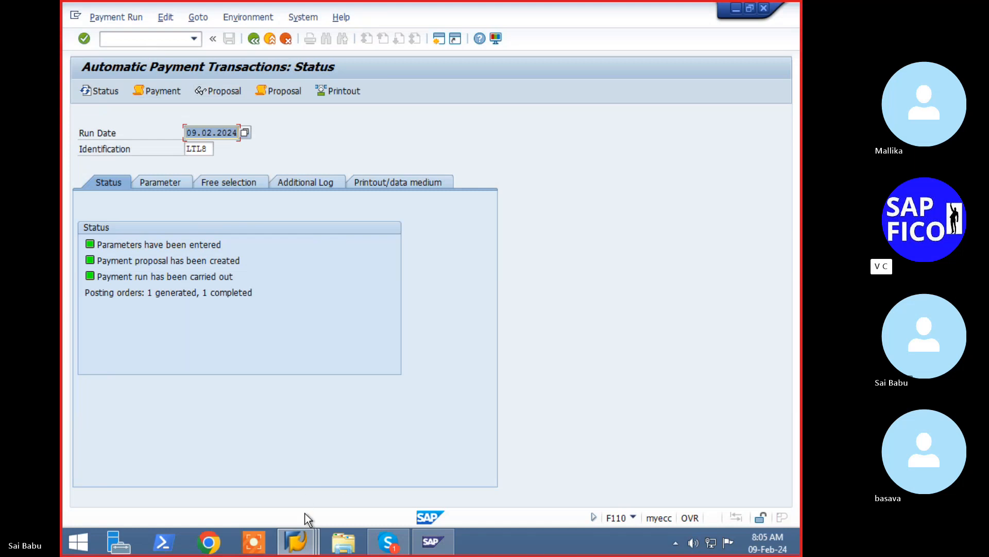
- Switch to the vendor master session and display Astha Corporation's open line items in company code LTL1 with FBL1N
{"action": "left_click", "coordinate": [297, 541]}
{"action": "left_click", "coordinate": [310, 491]}
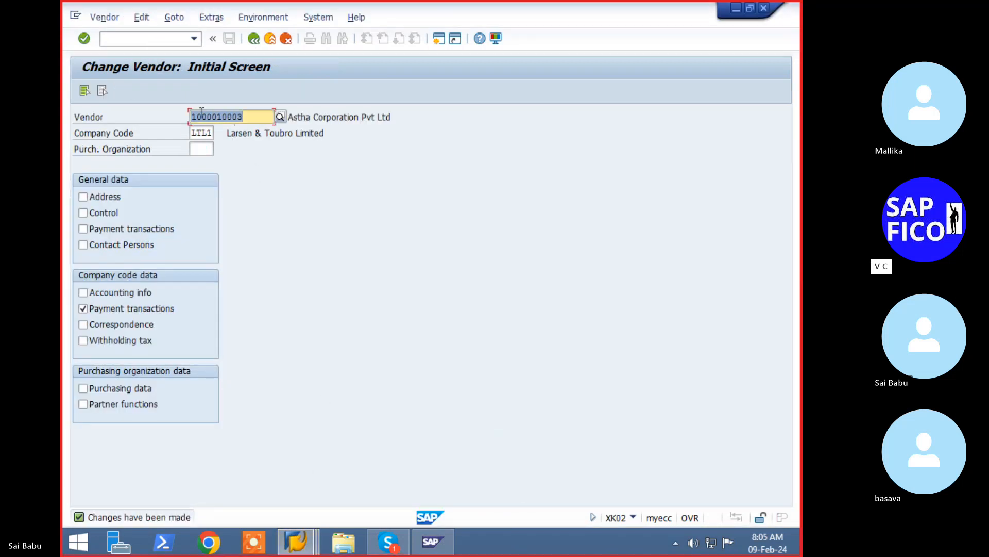
{"action": "left_click", "coordinate": [170, 38]}
{"action": "type", "text": "/NFBL"}
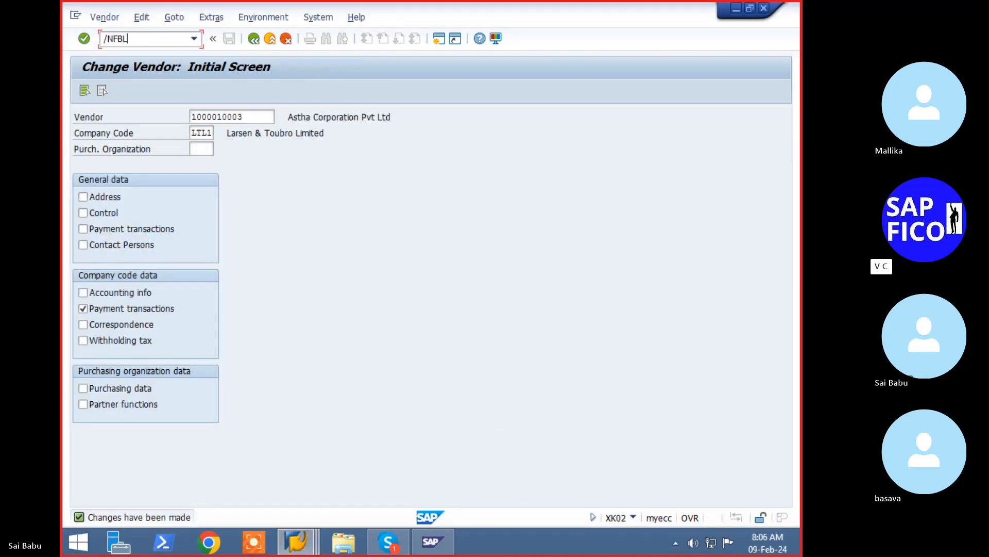
{"action": "type", "text": "1N"}
{"action": "key", "text": "Return"}
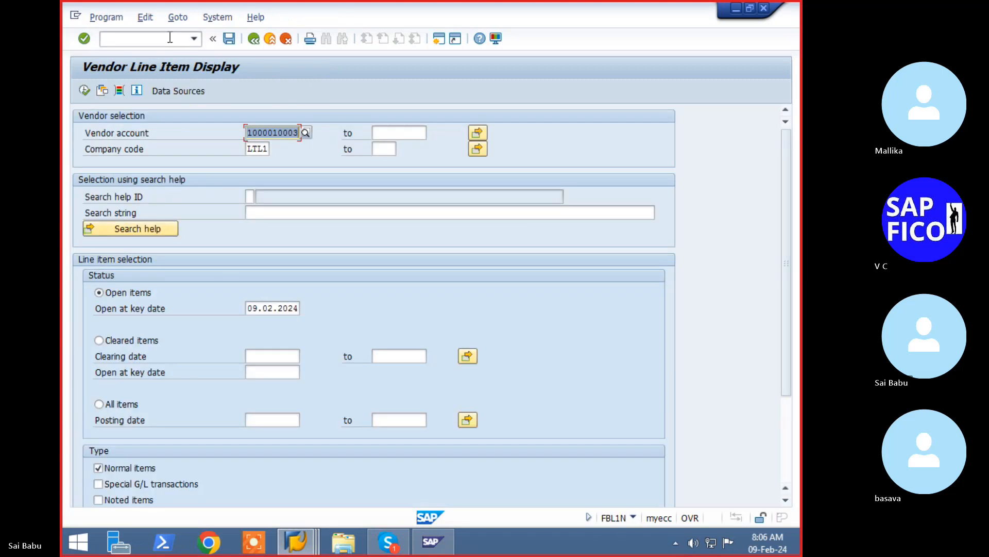
{"action": "left_click", "coordinate": [476, 135]}
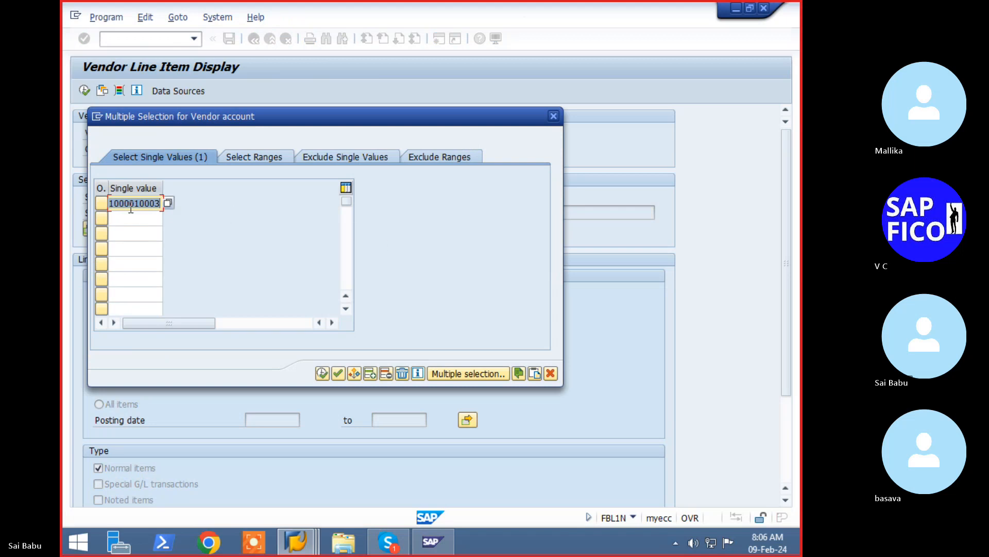
{"action": "key", "text": "F8"}
{"action": "key", "text": "F8"}
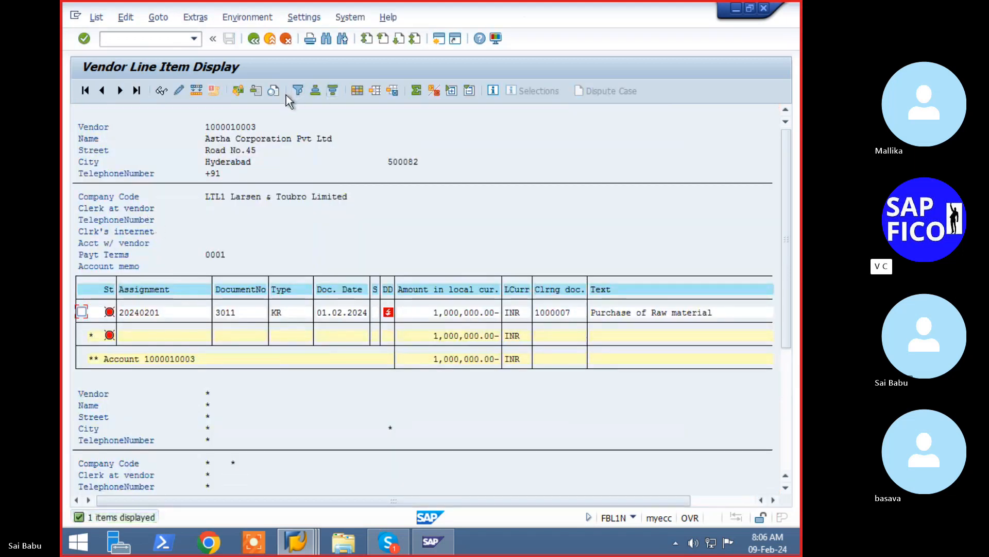
- Return to the line item selection and try a vendor range from Astha Corporation to Pragathi Industries
{"action": "left_click", "coordinate": [258, 42]}
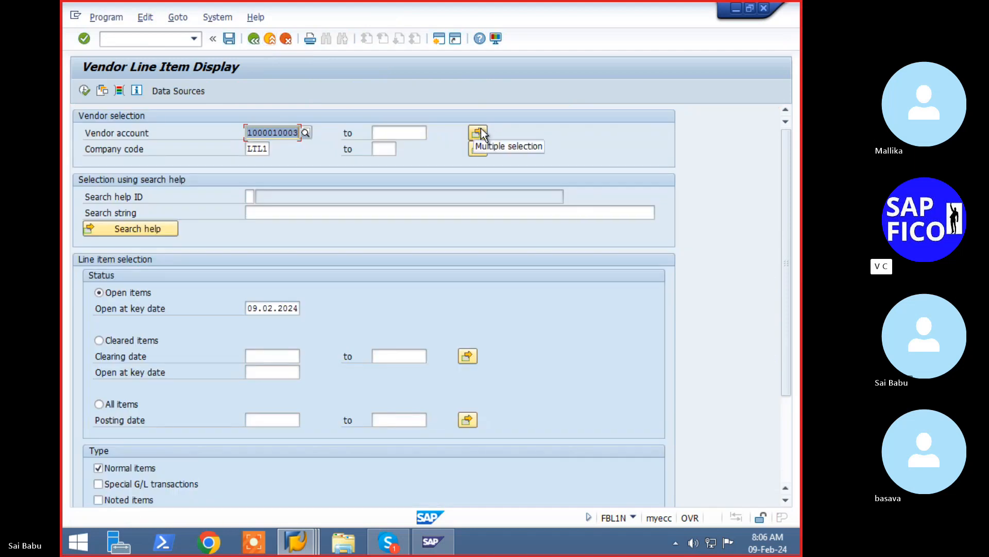
{"action": "left_click", "coordinate": [417, 130]}
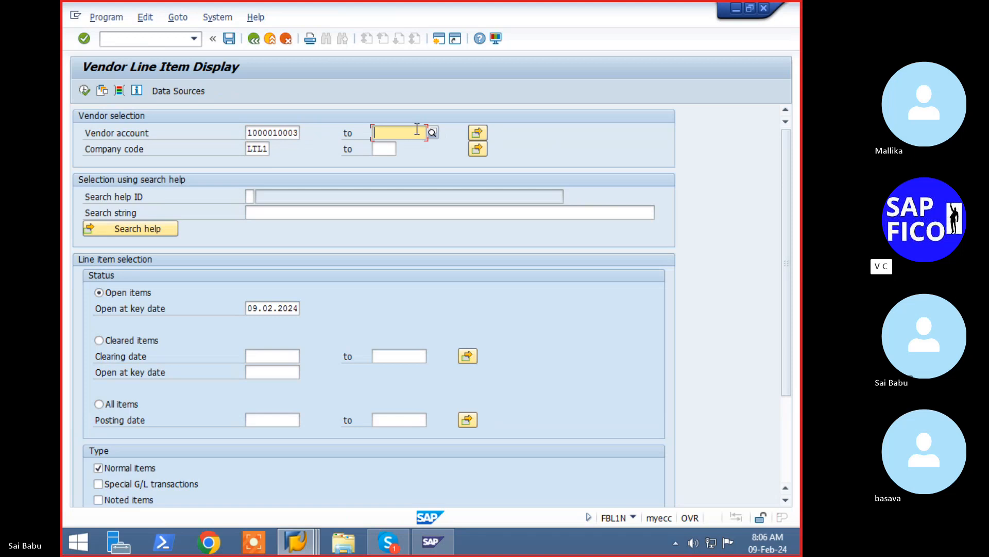
{"action": "key", "text": "Down"}
{"action": "key", "text": "Down"}
{"action": "key", "text": "Return"}
{"action": "key", "text": "BackSpace"}
{"action": "type", "text": "2"}
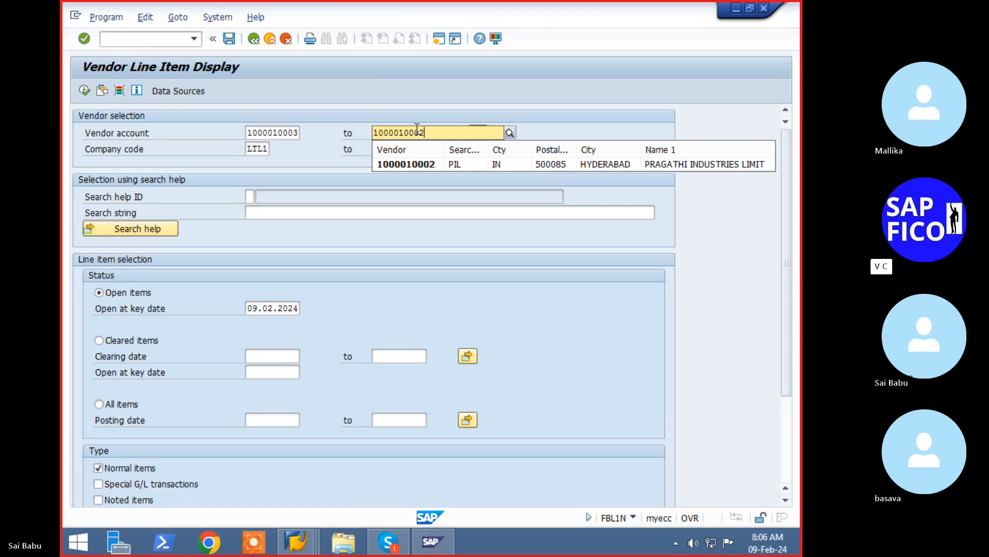
{"action": "key", "text": "Return"}
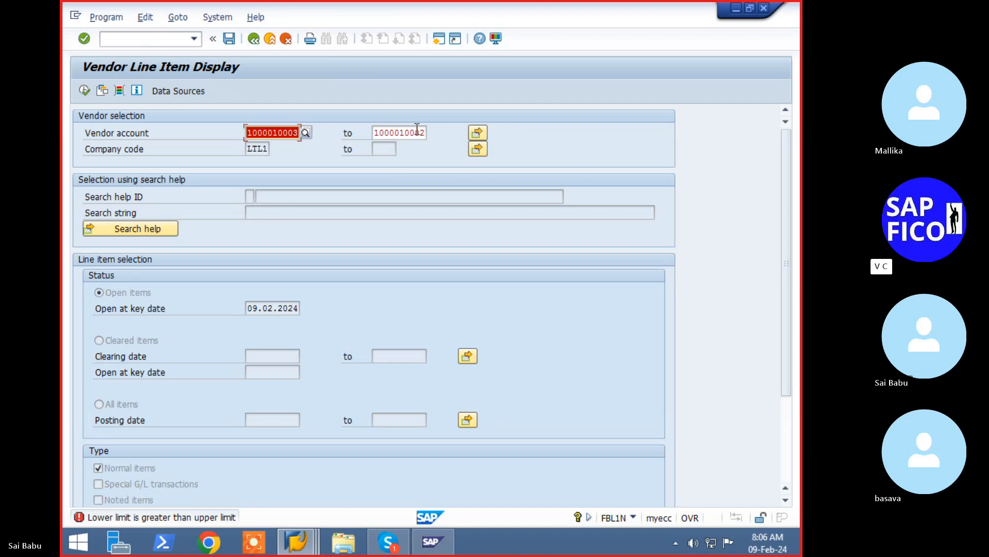
- Set the vendor range from Pragathi Industries to Astha Corporation and display the open line items
{"action": "key", "text": "BackSpace"}
{"action": "type", "text": "2"}
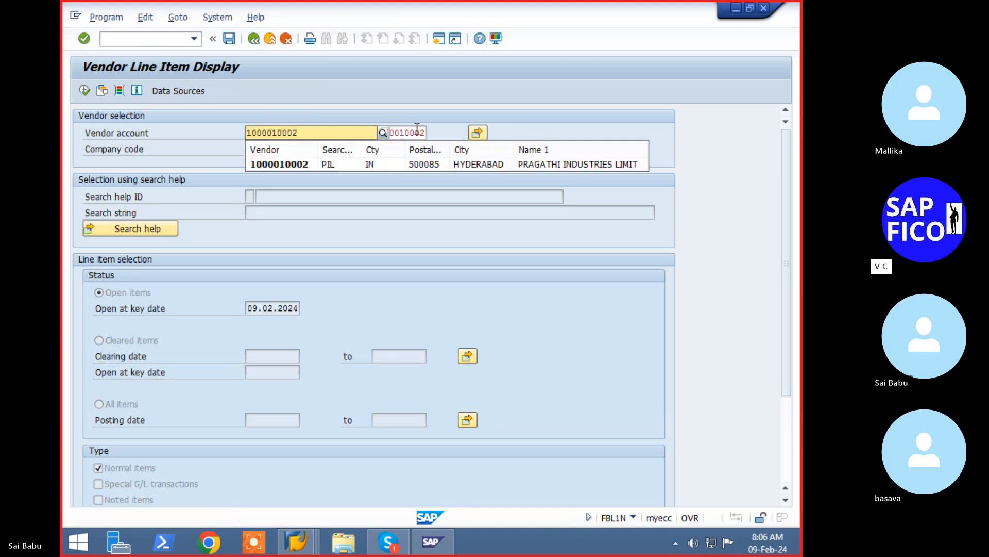
{"action": "key", "text": "Tab"}
{"action": "left_click", "coordinate": [418, 127]}
{"action": "type", "text": "3"}
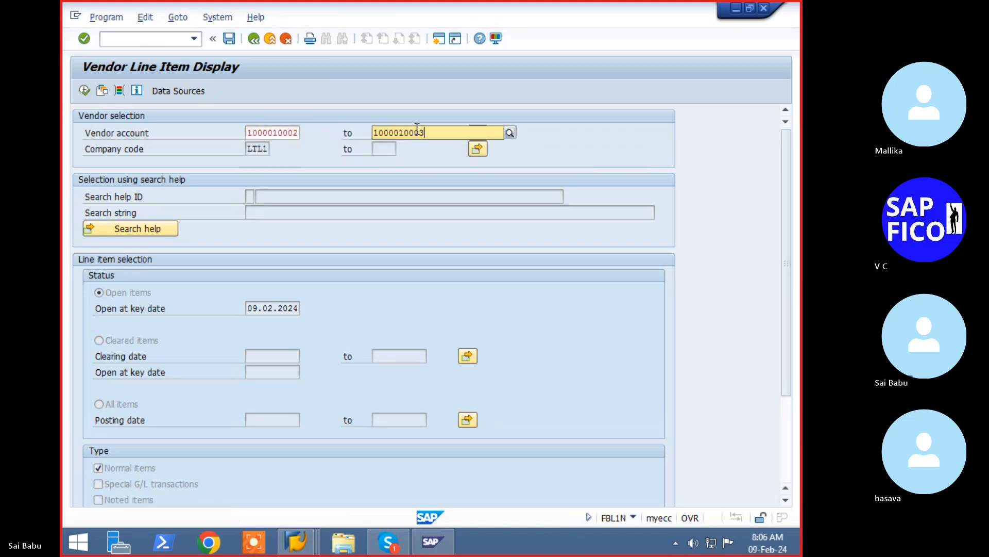
{"action": "key", "text": "F8"}
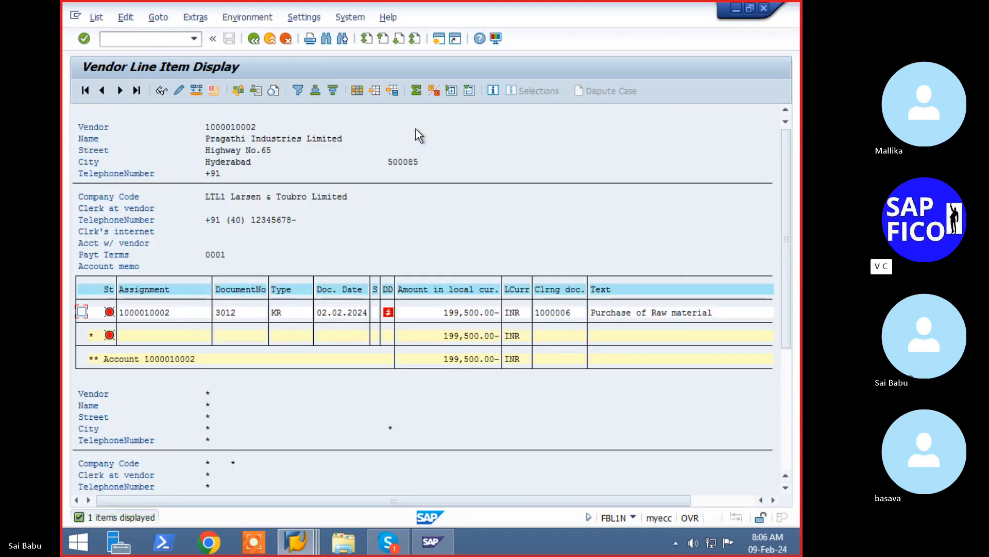
{"action": "left_click_drag", "start_coordinate": [791, 277], "coordinate": [780, 249]}
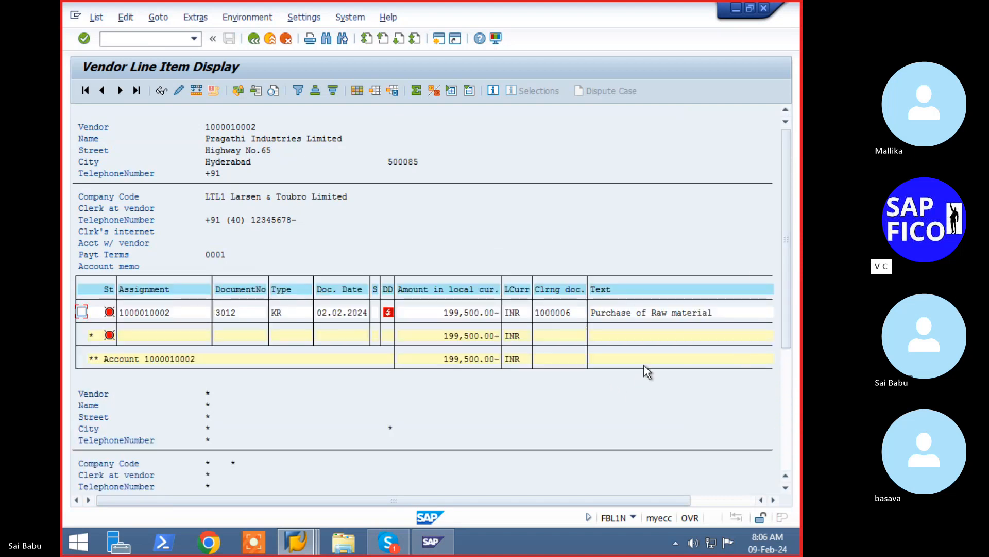